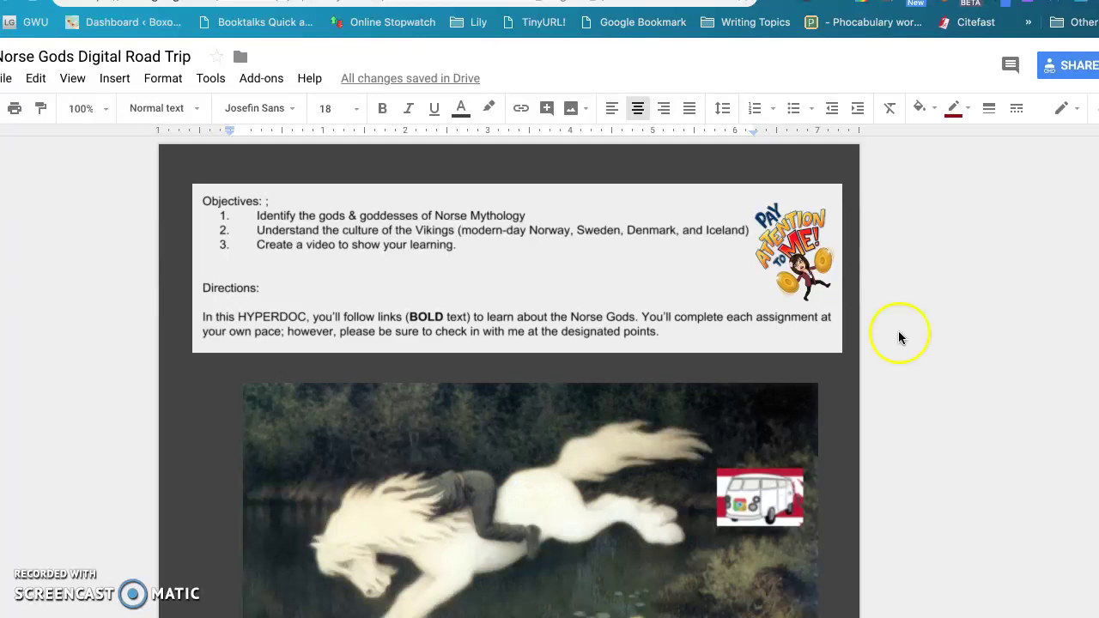
Step: Scroll past the title image and Part I box to the page 2 JOT notes links table
scroll(888, 345, down, 3)
scroll(888, 345, down, 15)
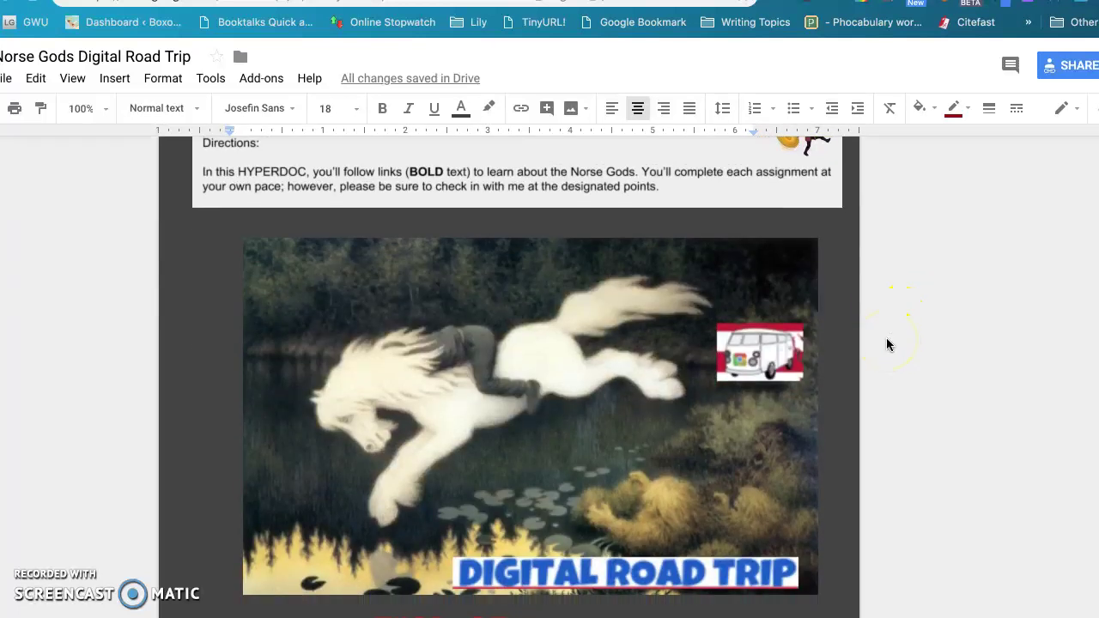
scroll(888, 344, down, 8)
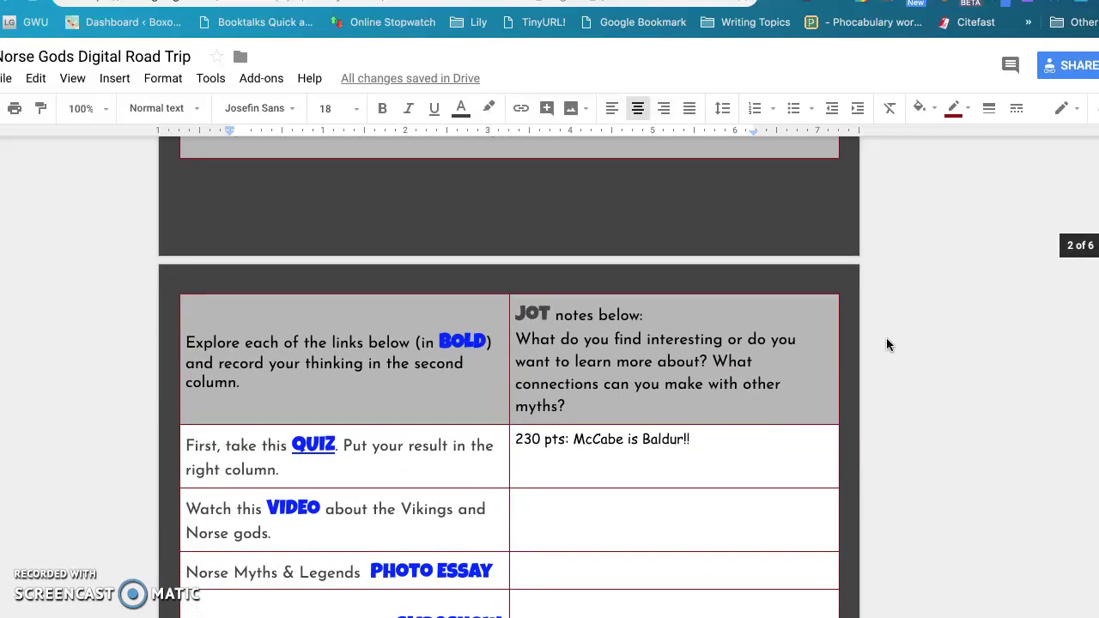
scroll(888, 344, down, 7)
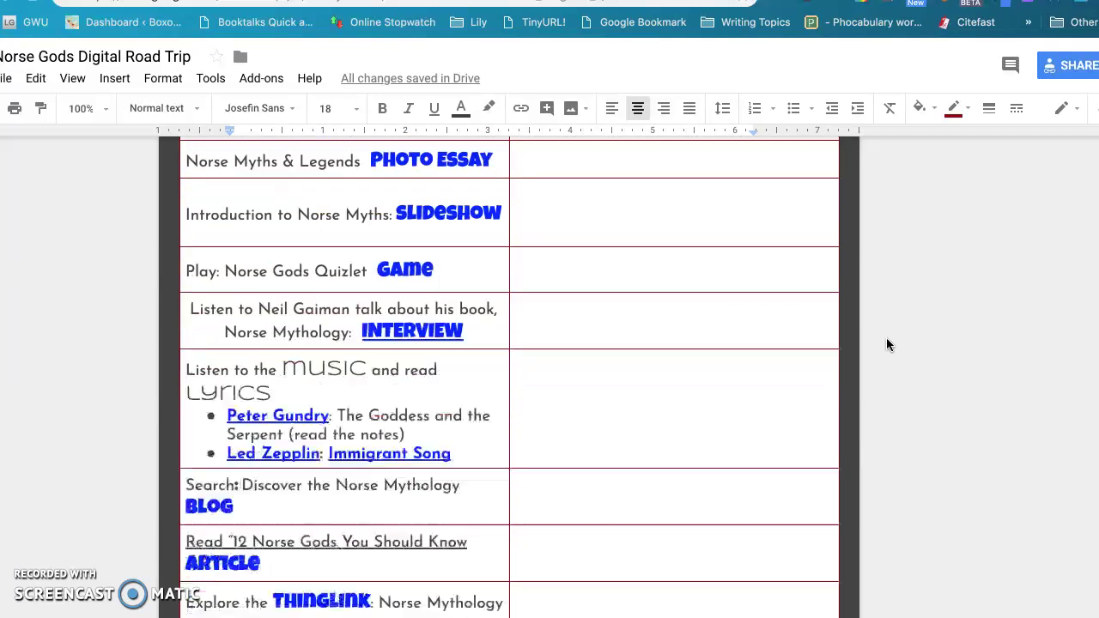
scroll(888, 344, up, 20)
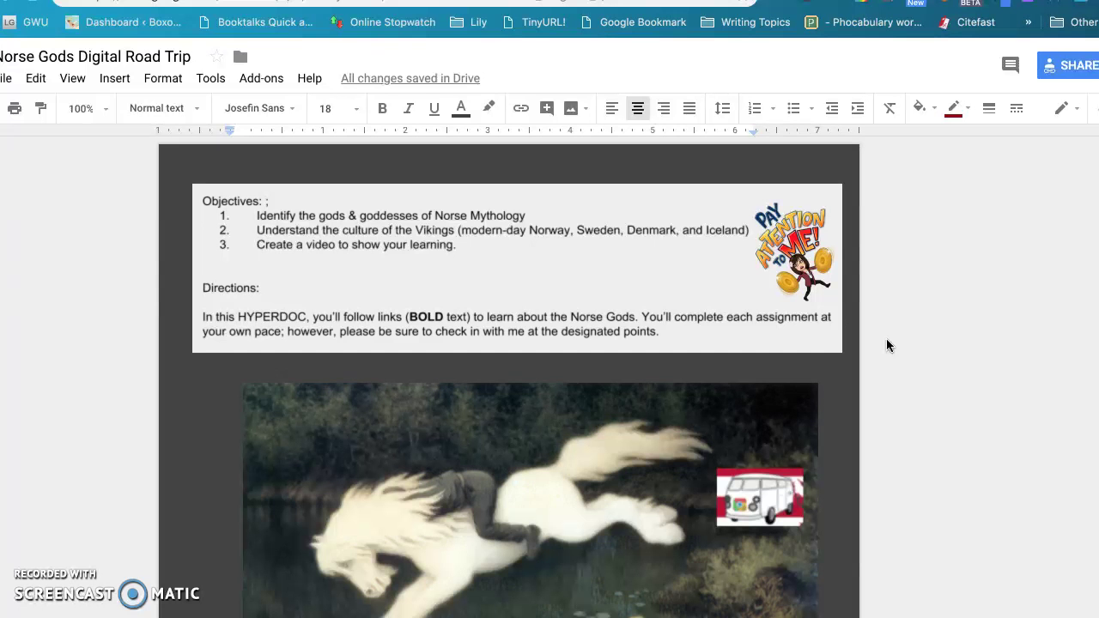
scroll(888, 345, down, 3)
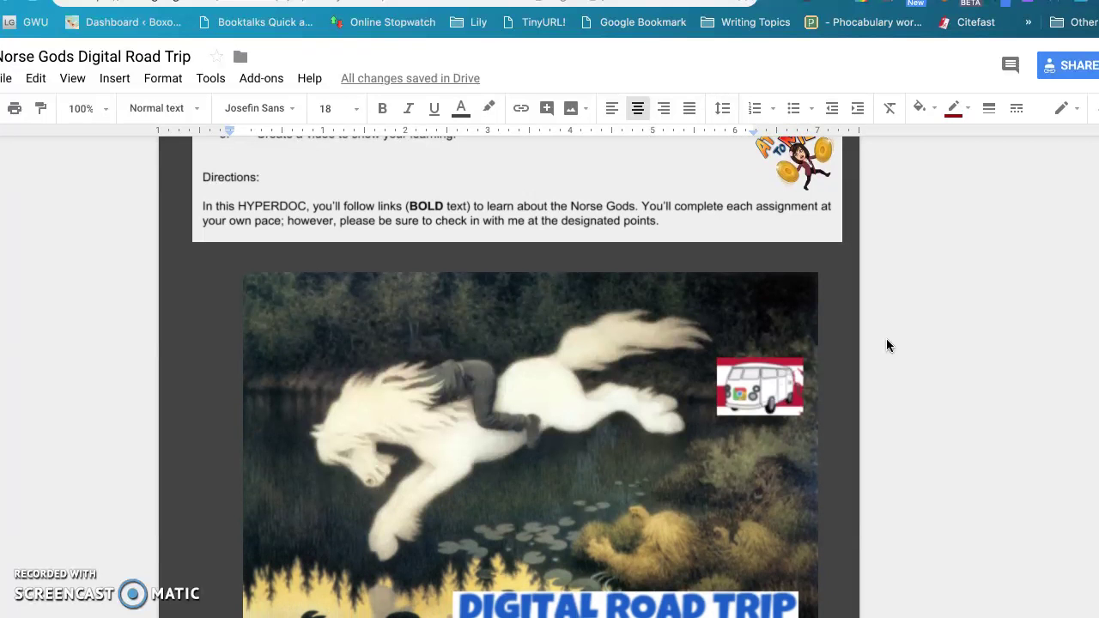
scroll(888, 344, down, 3)
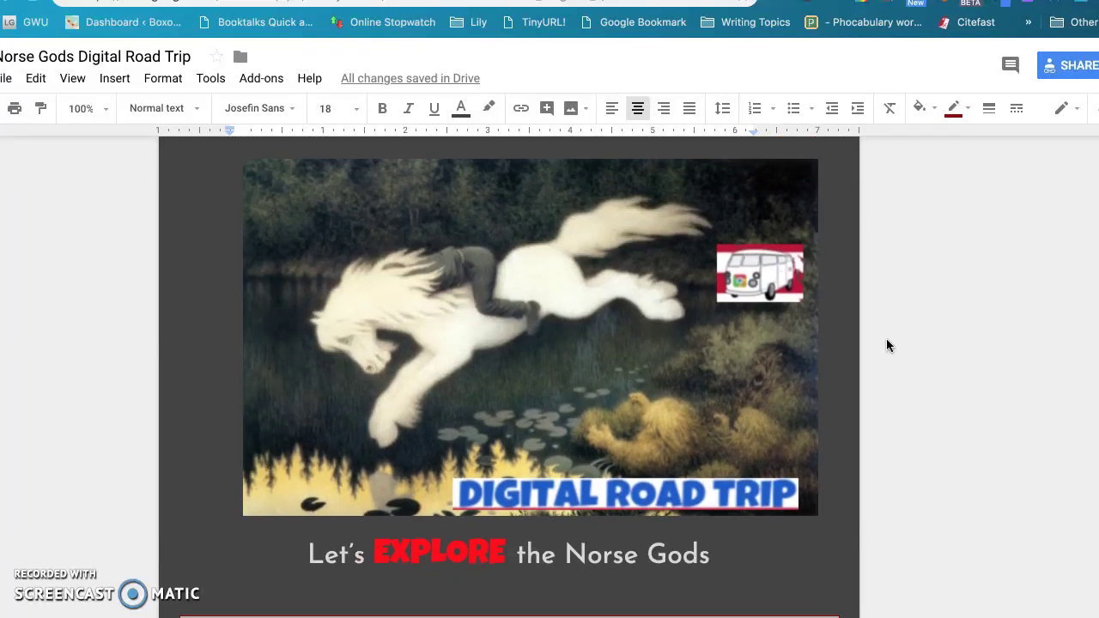
scroll(888, 344, down, 10)
scroll(888, 344, down, 5)
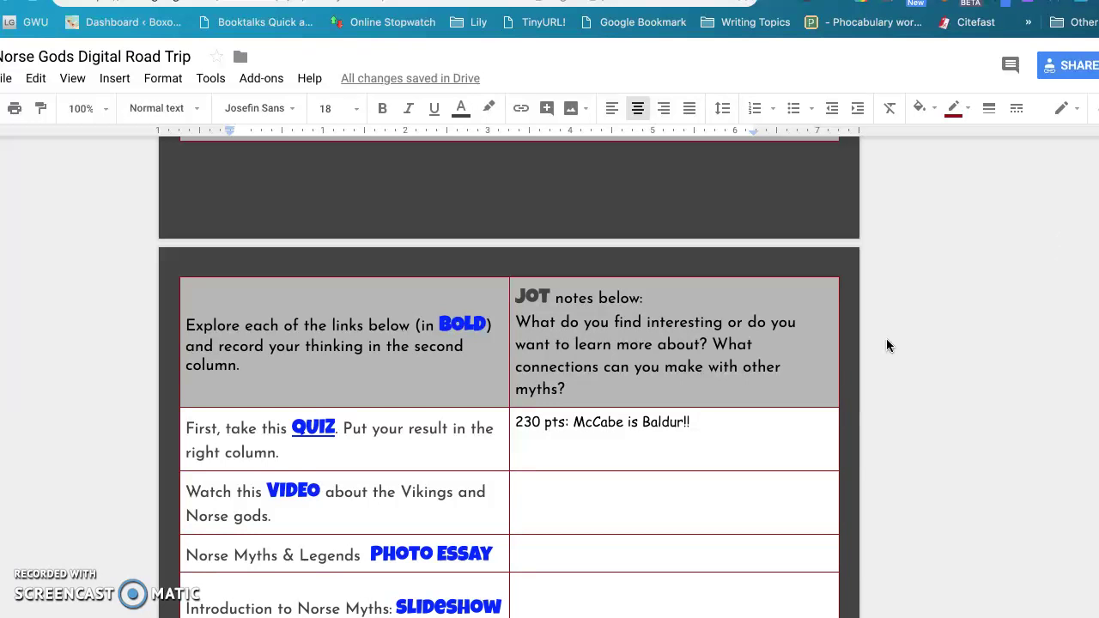
scroll(888, 345, down, 3)
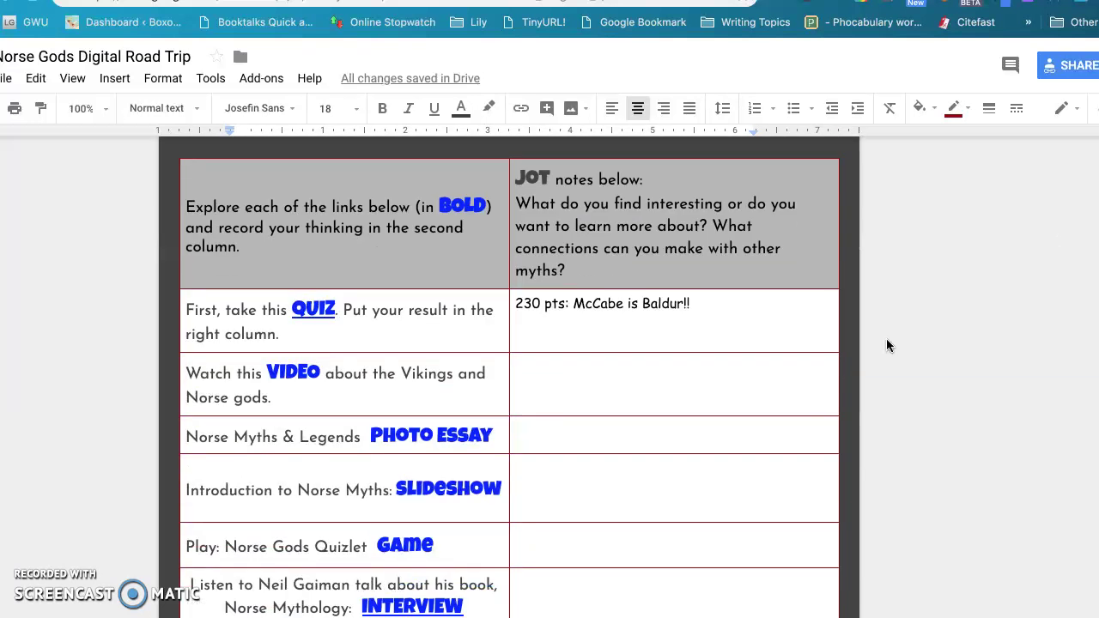
scroll(888, 345, down, 3)
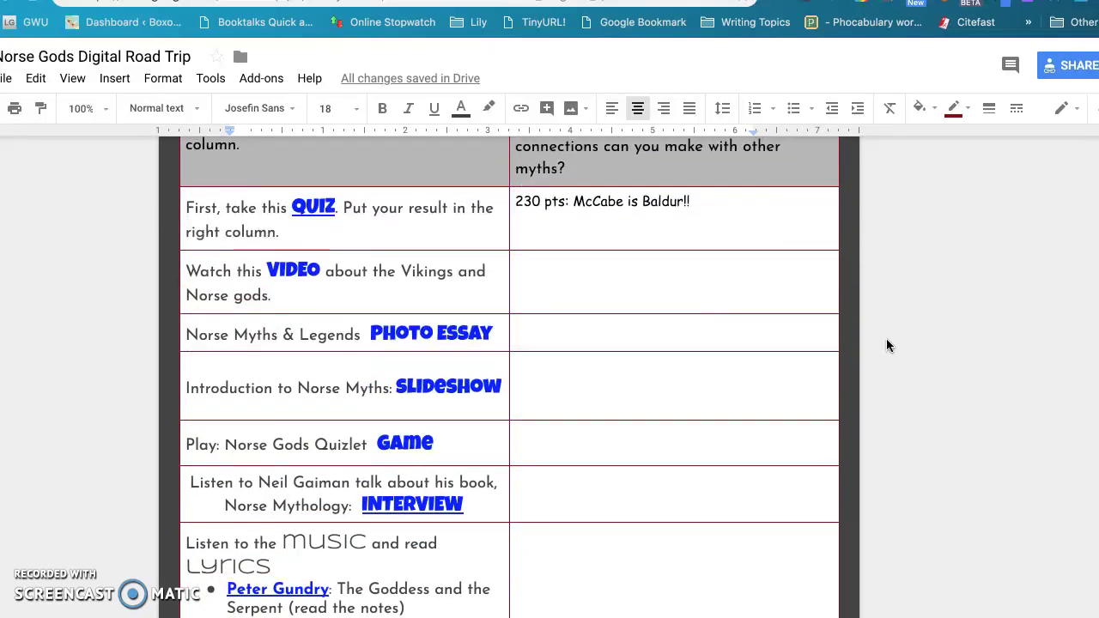
scroll(888, 346, down, 3)
scroll(888, 345, down, 10)
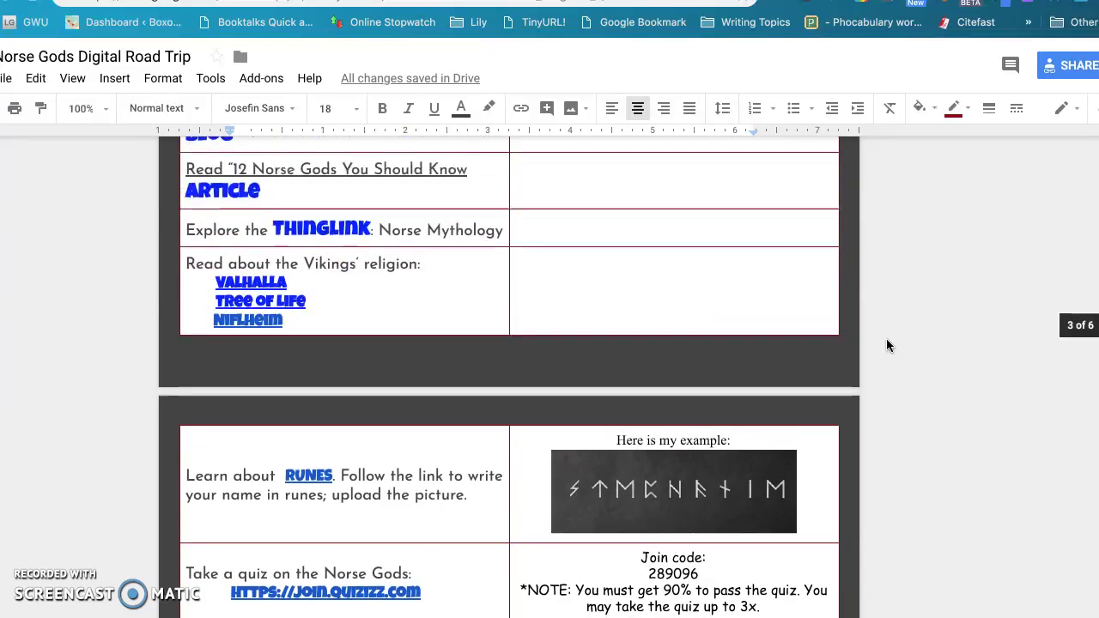
scroll(888, 345, up, 15)
scroll(888, 345, up, 20)
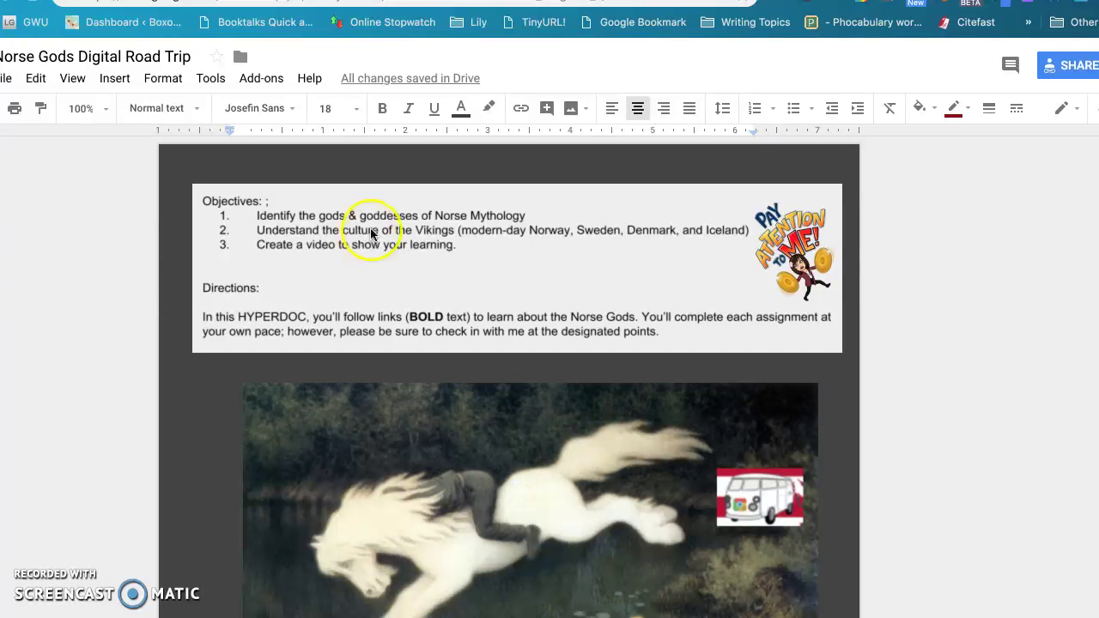
scroll(502, 330, down, 3)
scroll(502, 330, down, 2)
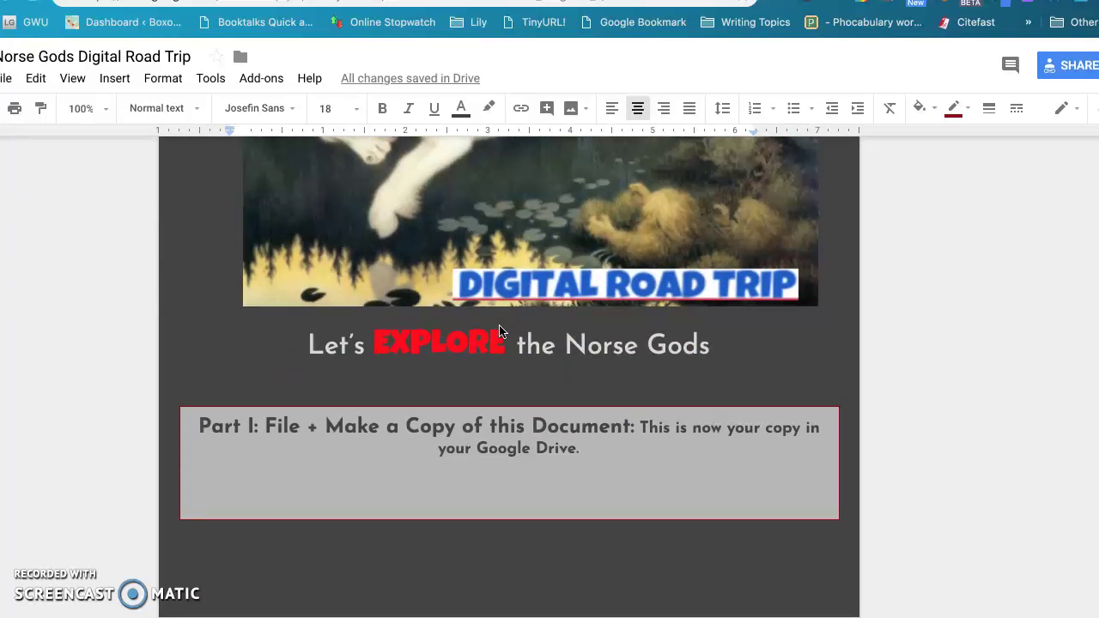
scroll(502, 331, down, 3)
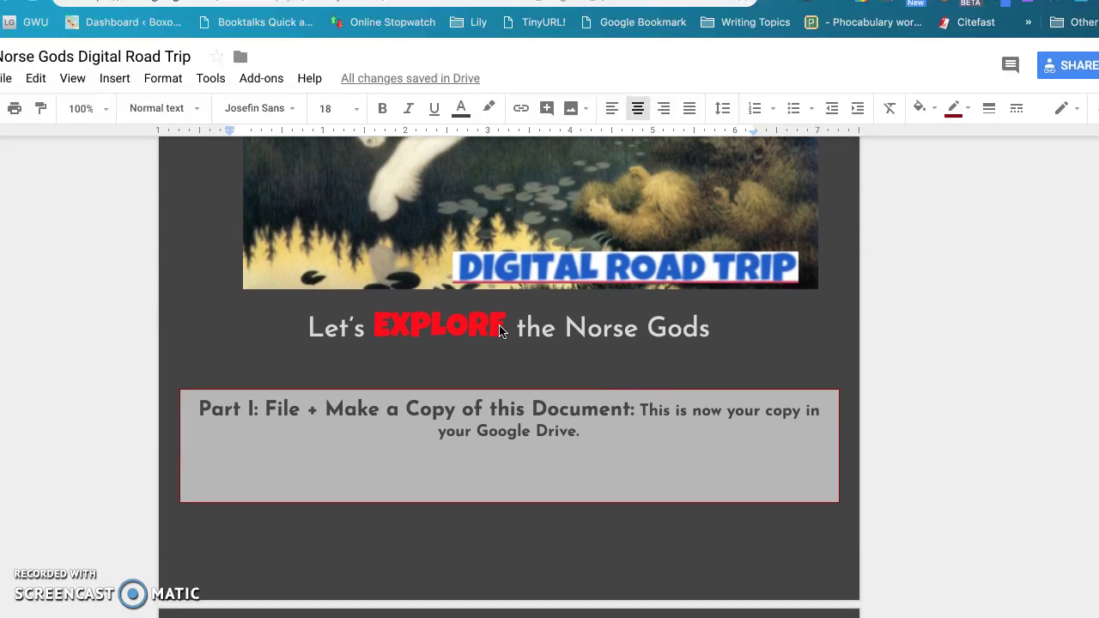
scroll(502, 331, down, 2)
scroll(502, 332, down, 1)
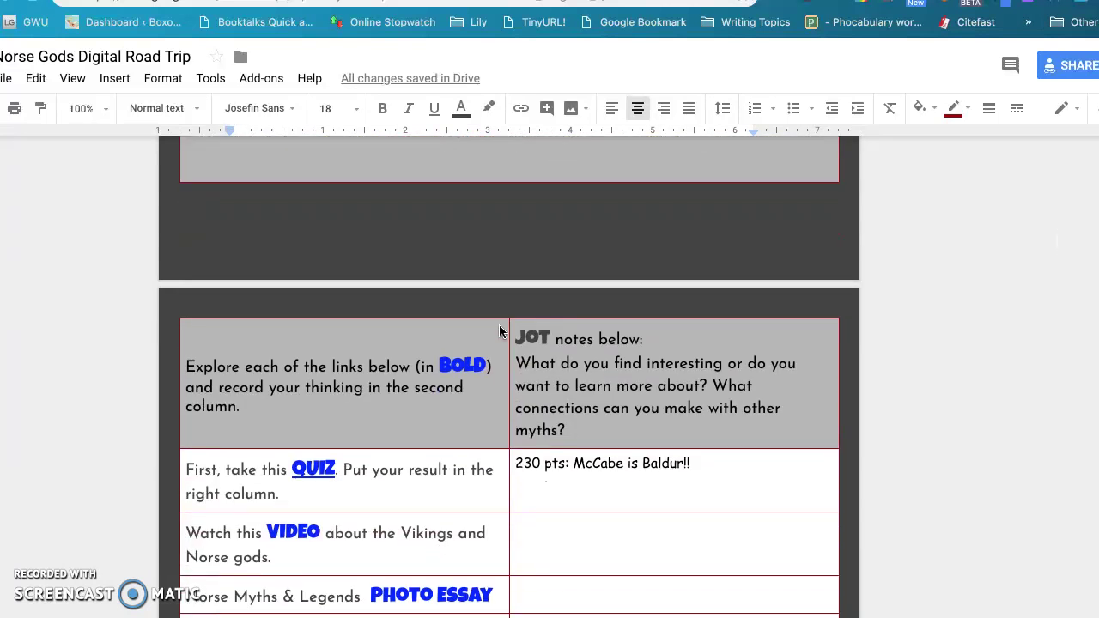
scroll(502, 332, up, 5)
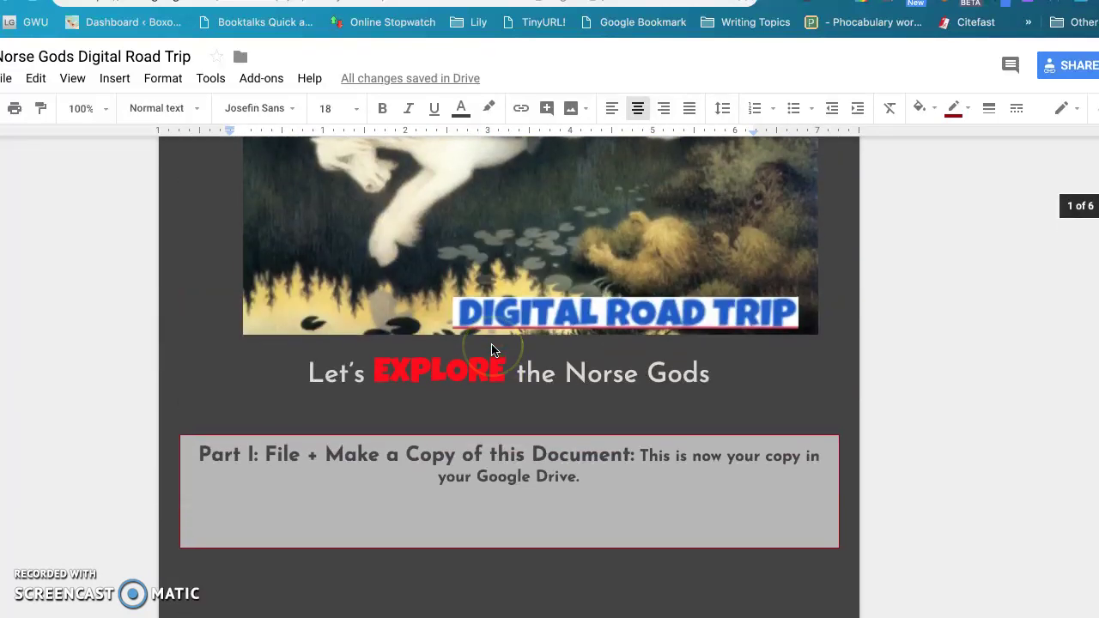
scroll(492, 350, up, 3)
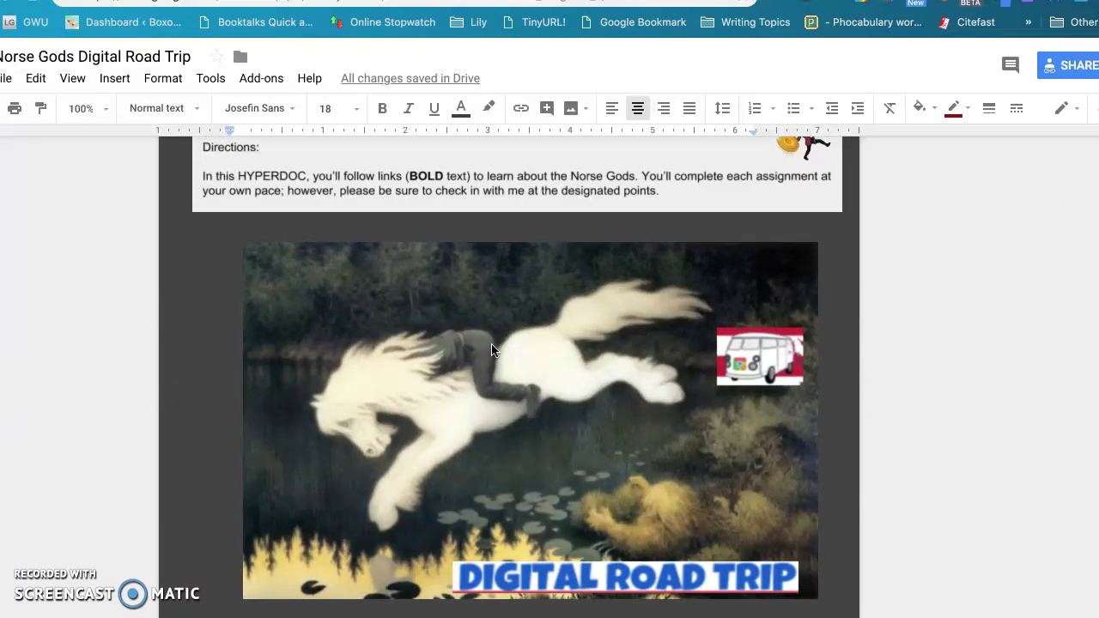
scroll(492, 350, down, 3)
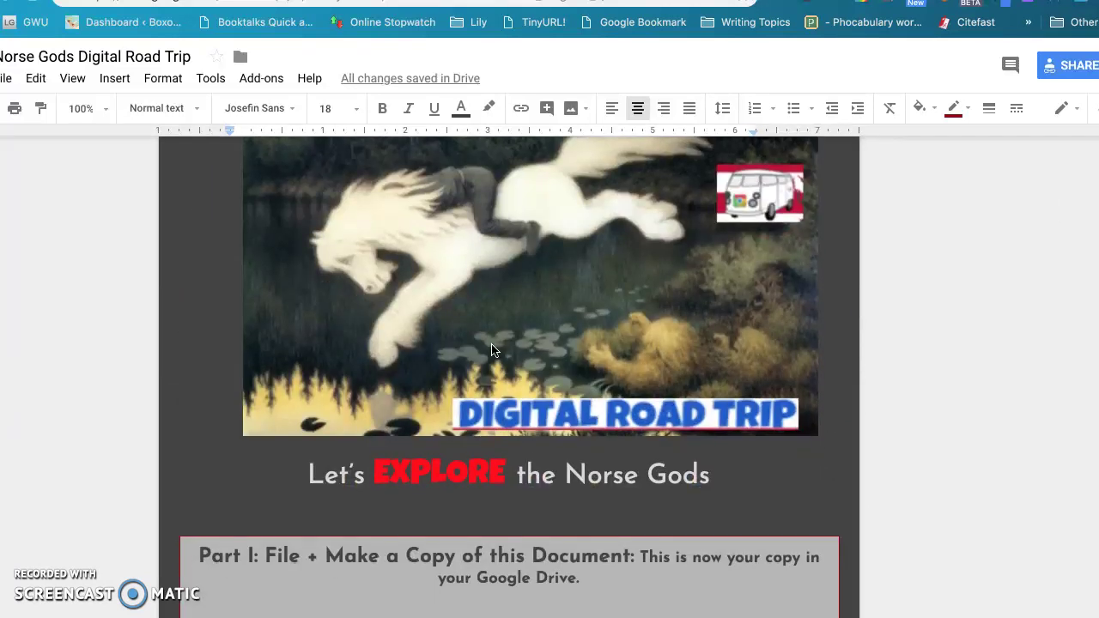
scroll(492, 350, down, 1)
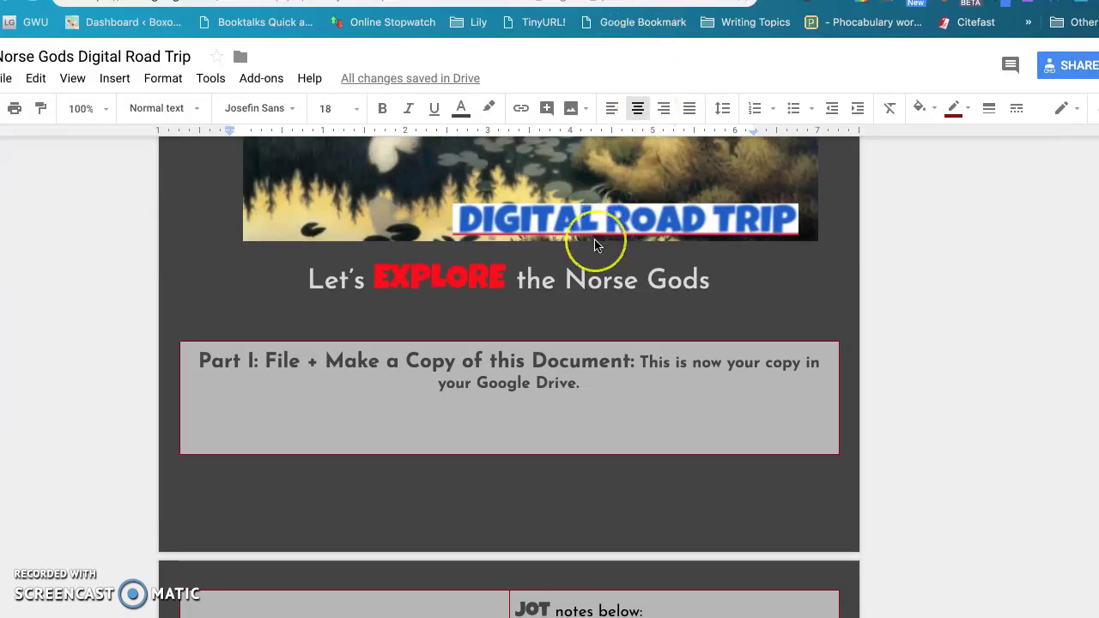
scroll(595, 243, down, 5)
Step: Look through the resource links table and show the web address behind the QUIZ link
scroll(595, 245, down, 3)
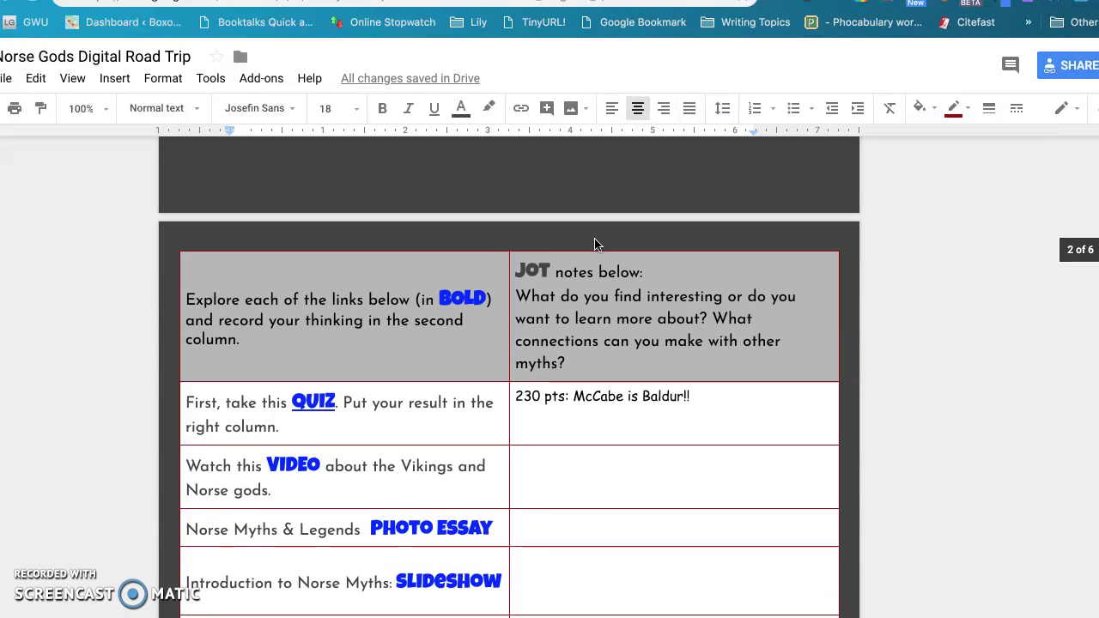
scroll(364, 308, up, 5)
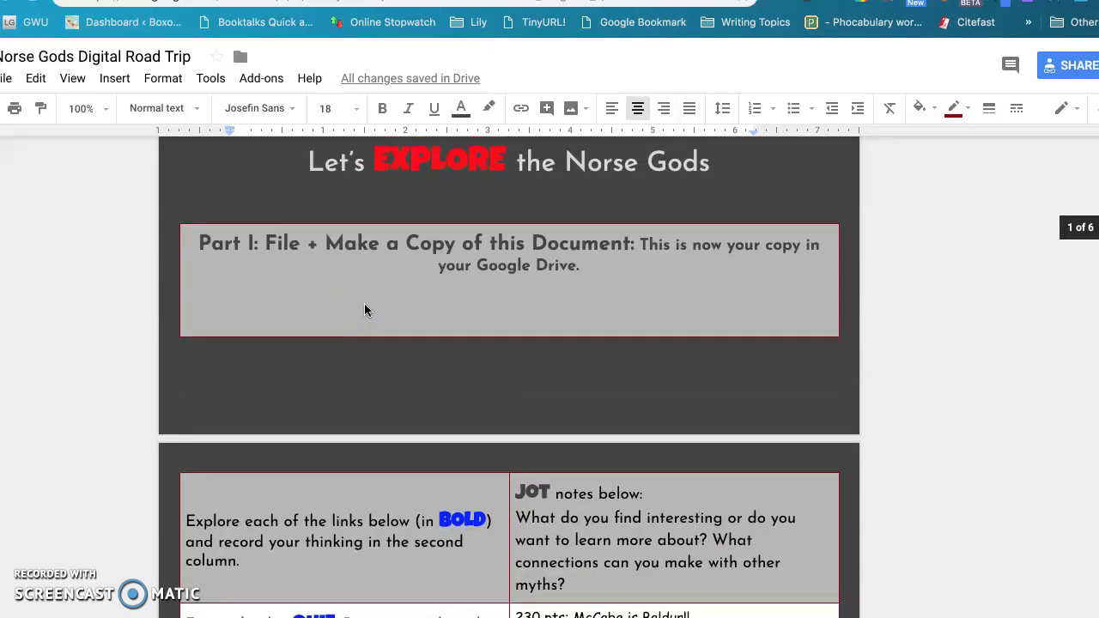
scroll(366, 309, down, 4)
scroll(310, 498, down, 4)
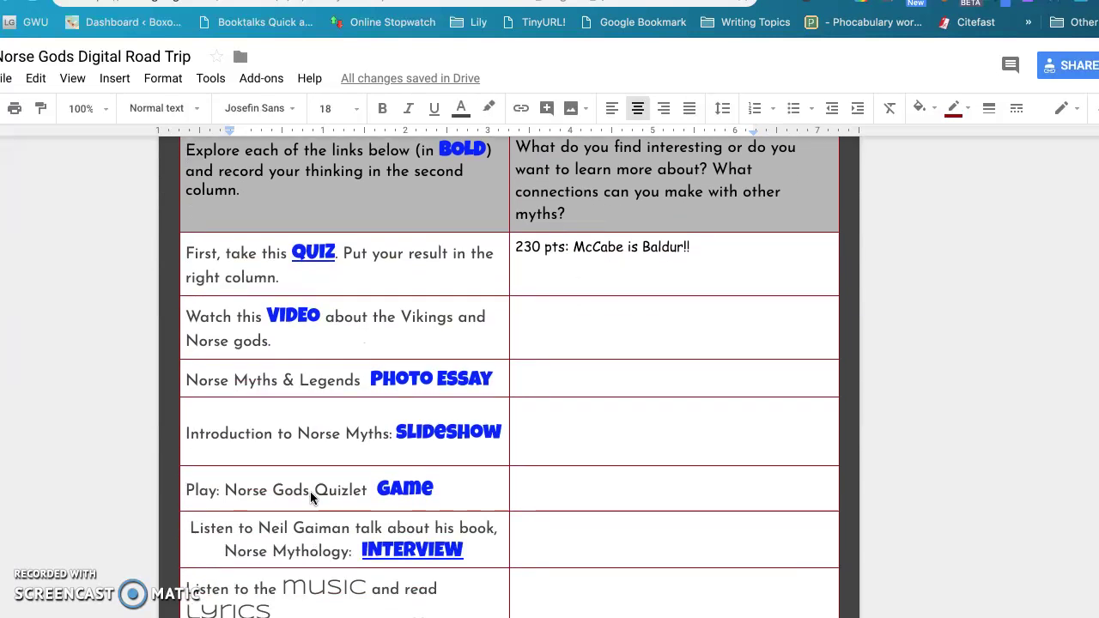
scroll(311, 498, down, 3)
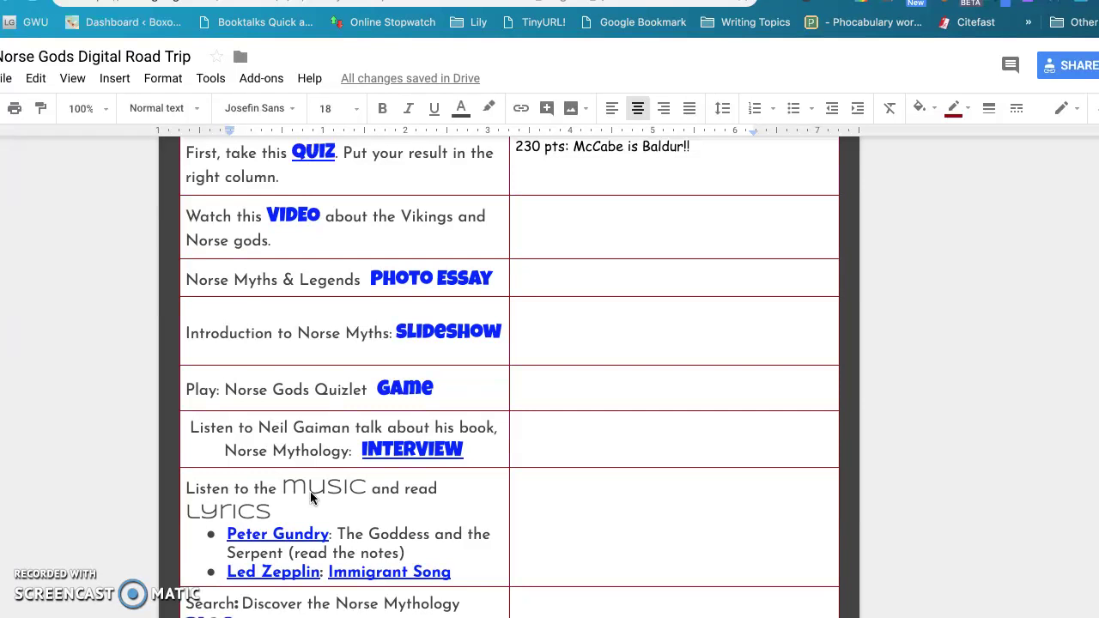
scroll(311, 496, down, 3)
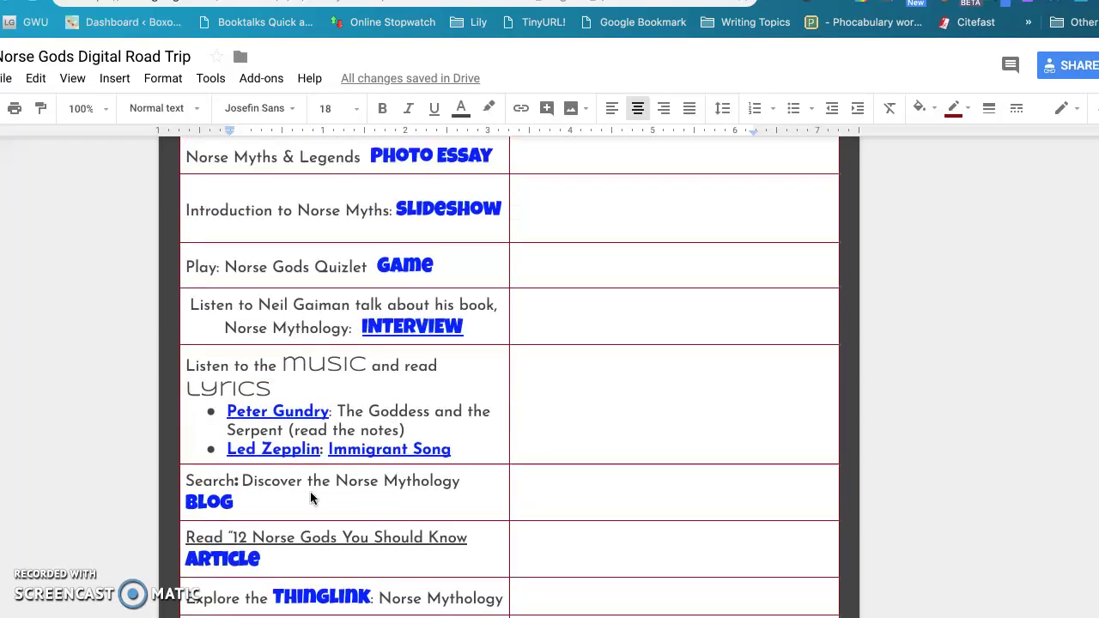
scroll(311, 498, up, 5)
scroll(311, 503, up, 3)
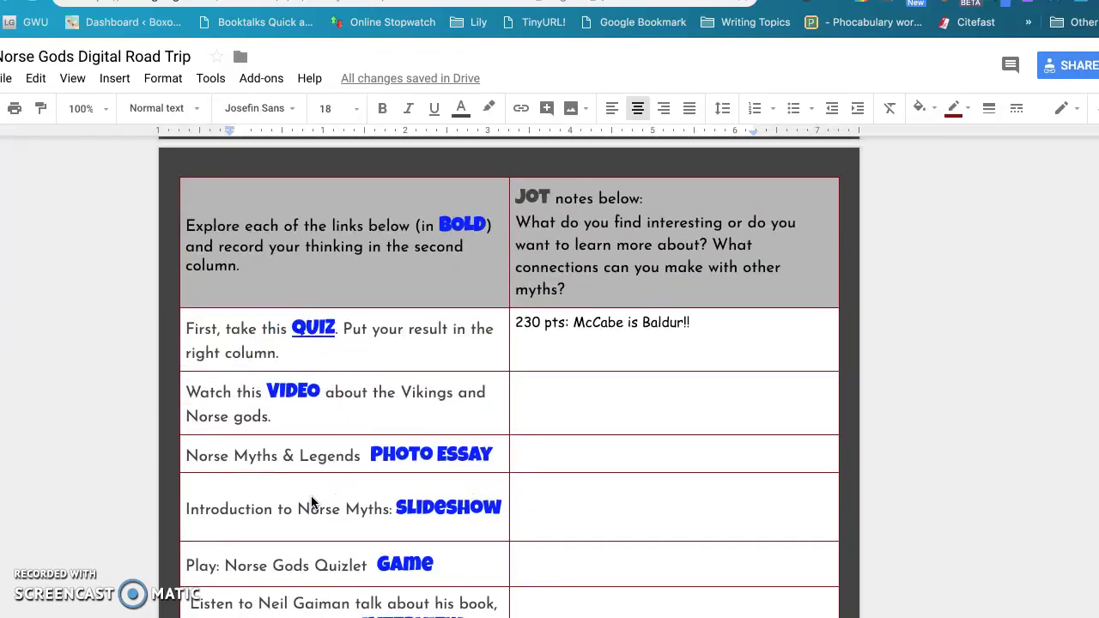
click(321, 483)
scroll(683, 442, up, 1)
scroll(683, 442, up, 4)
scroll(682, 442, down, 2)
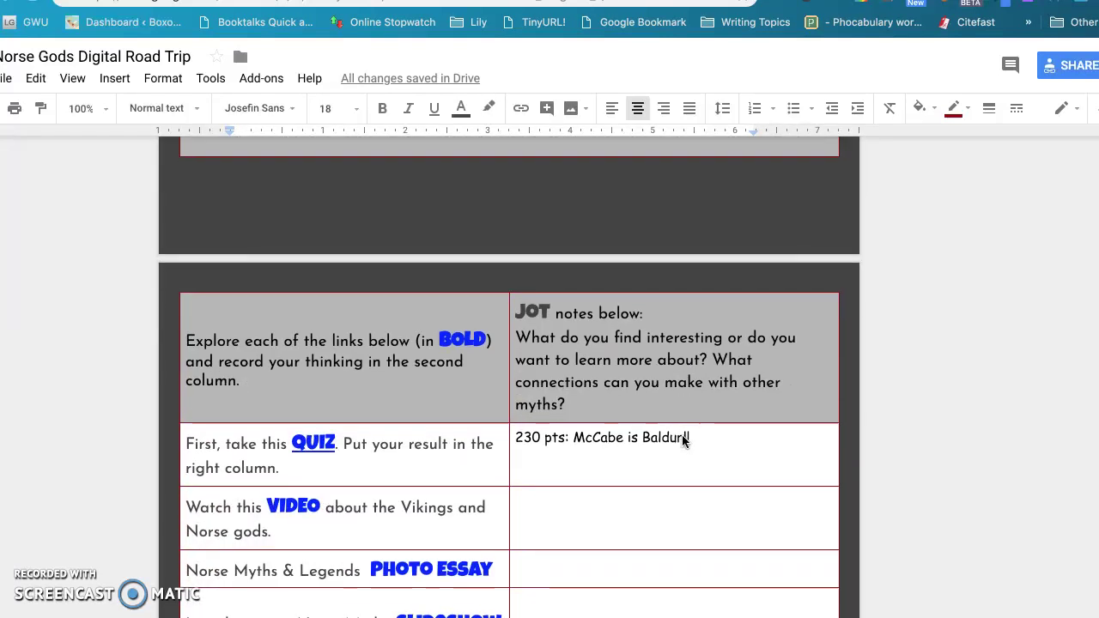
click(488, 385)
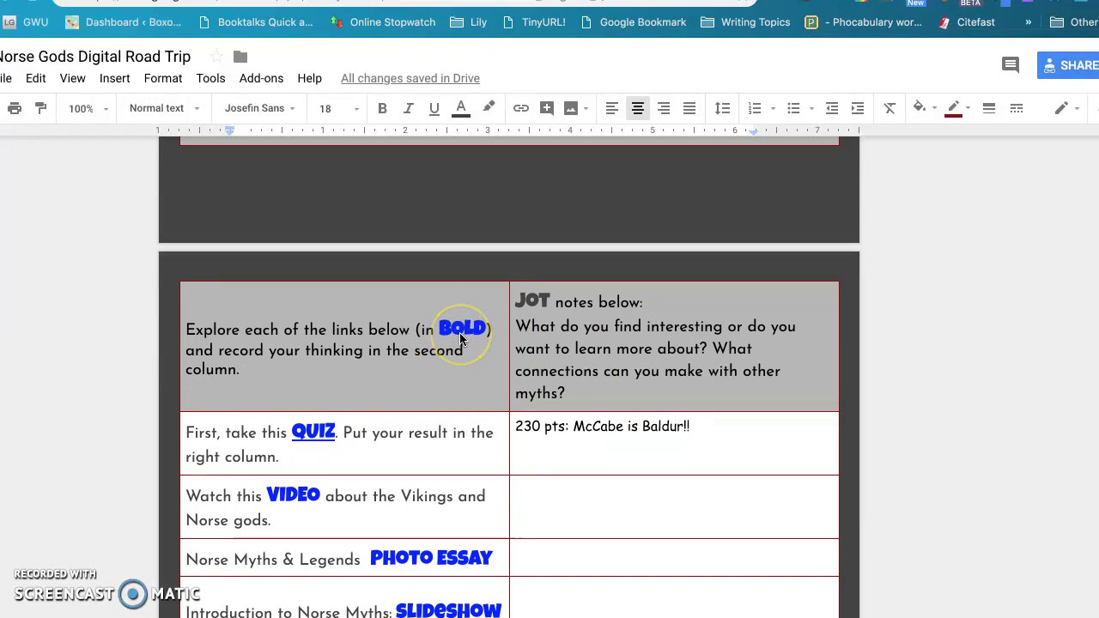
scroll(453, 338, down, 2)
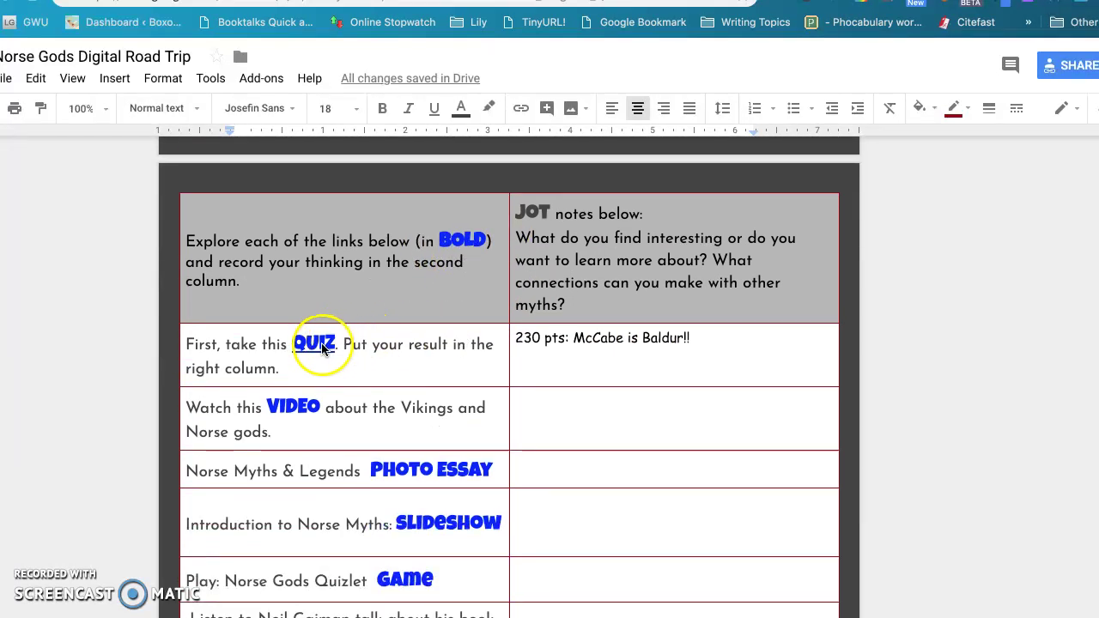
click(305, 347)
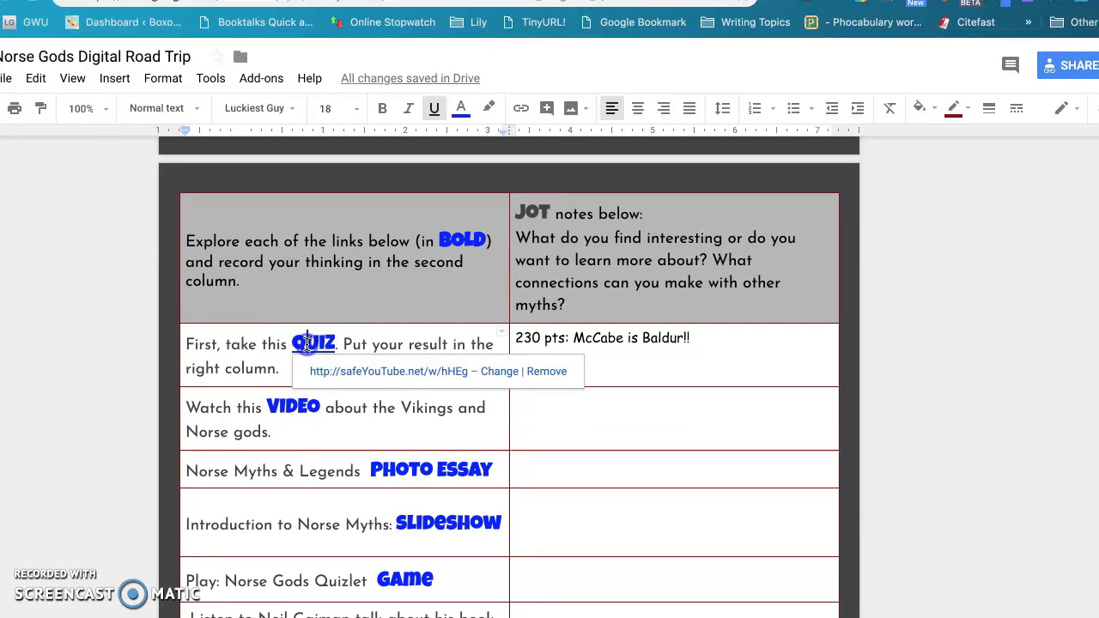
Step: Open the QUIZ link's 'Which Viking GOD Are You?' video page and start it playing
click(348, 378)
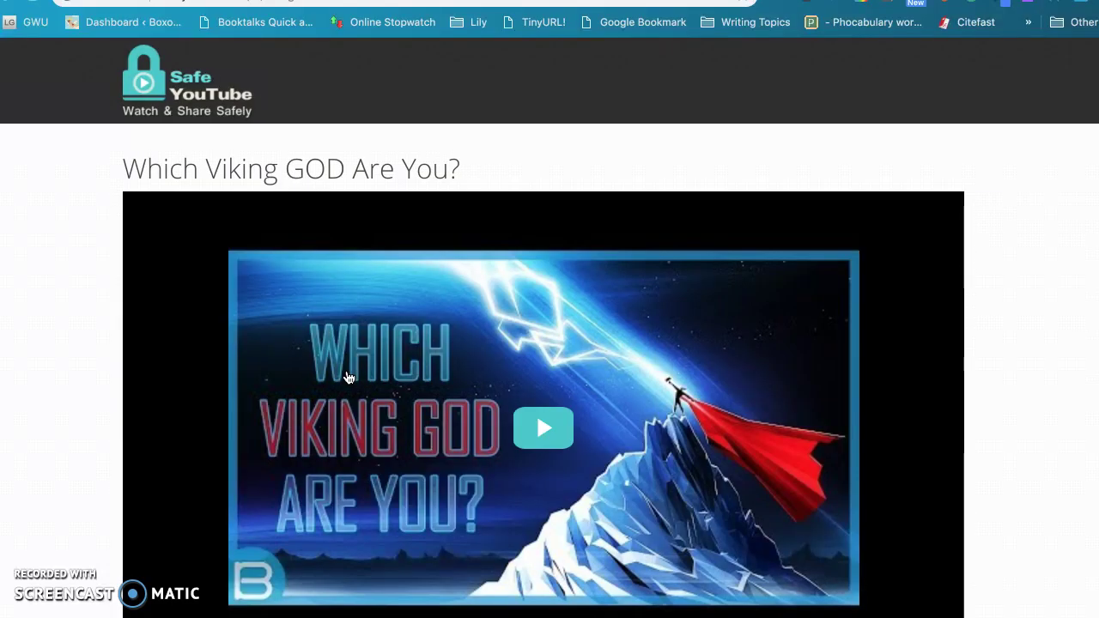
scroll(348, 378, down, 1)
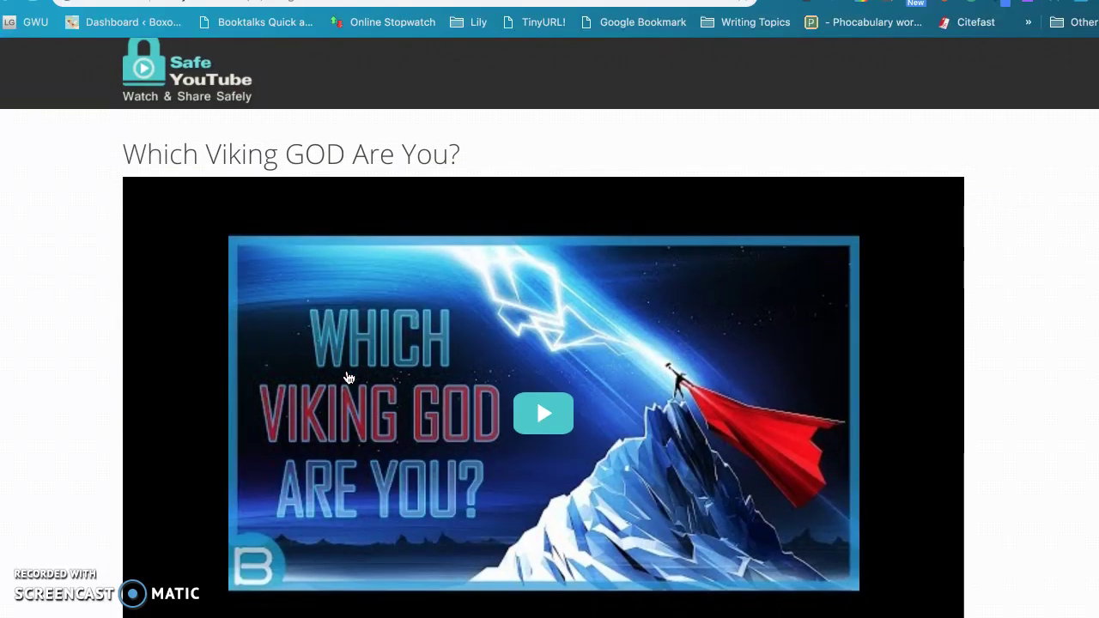
click(542, 414)
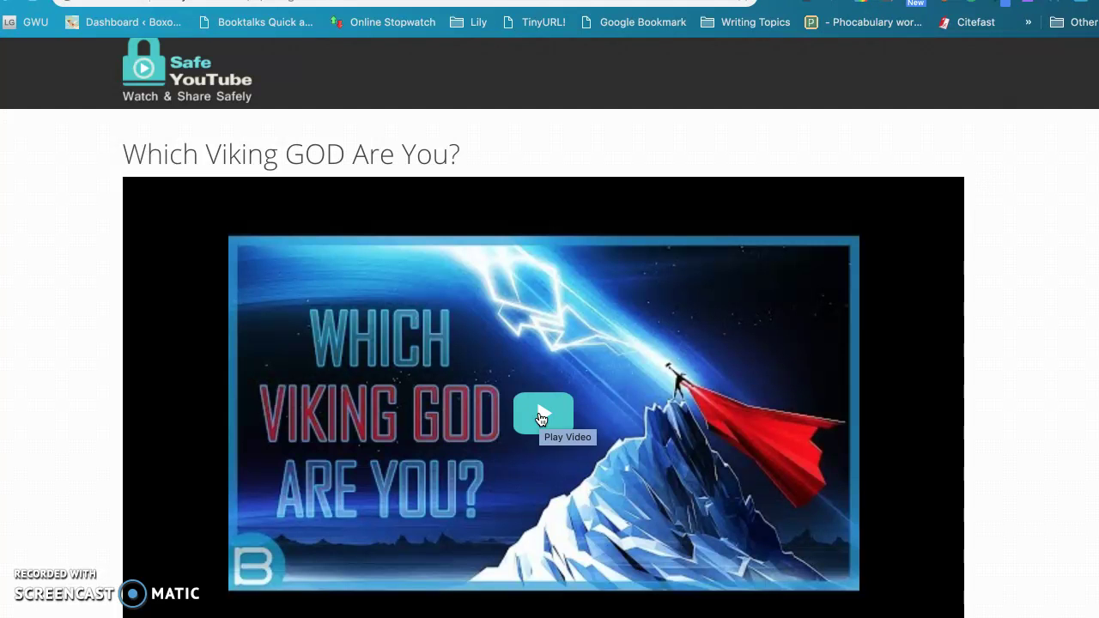
click(541, 418)
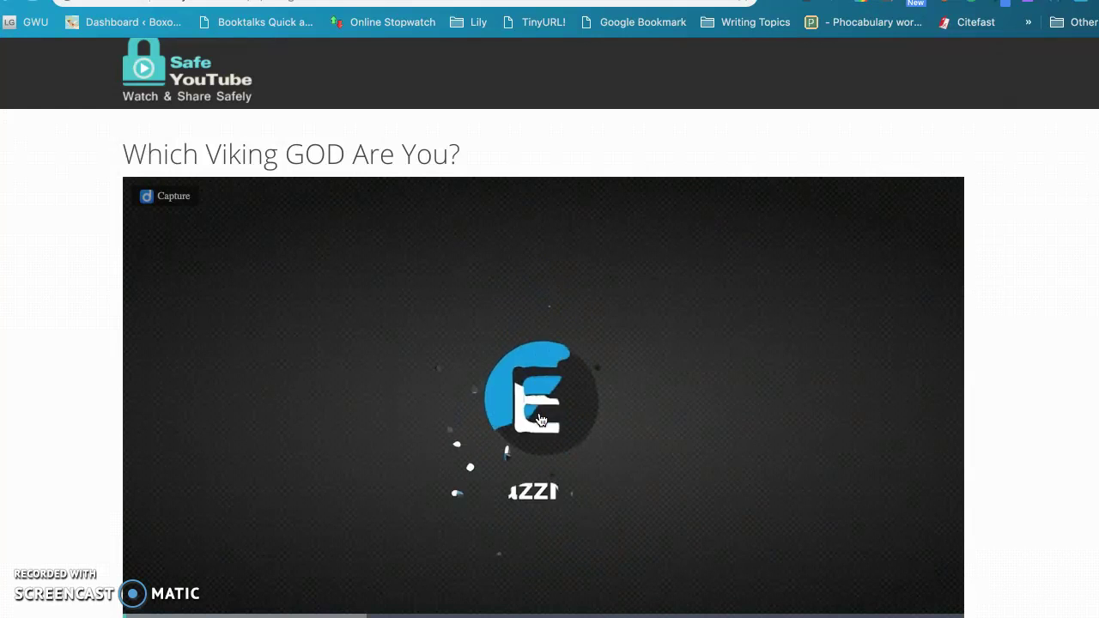
Step: Raise the sound volume, then pause and resume the quiz video
key(XF86AudioRaiseVolume)
click(365, 421)
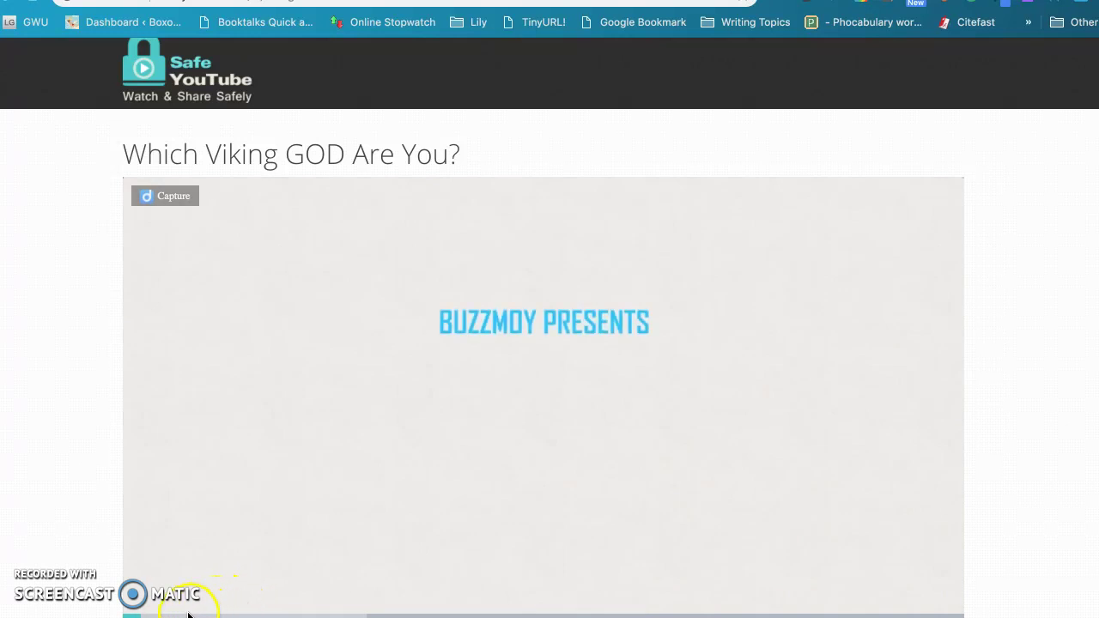
click(188, 613)
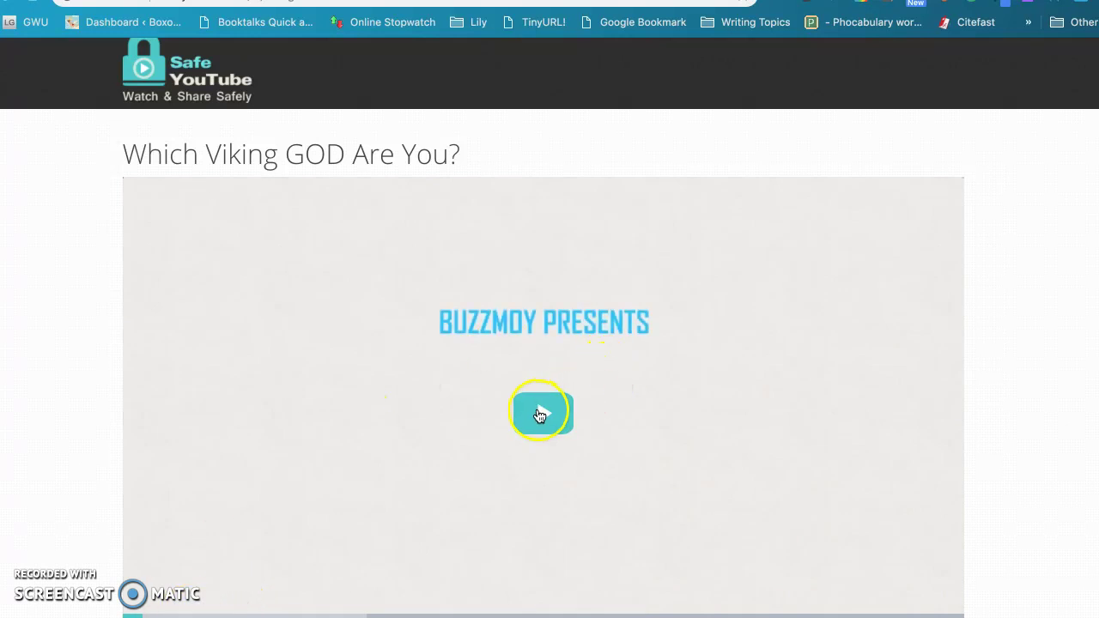
click(539, 415)
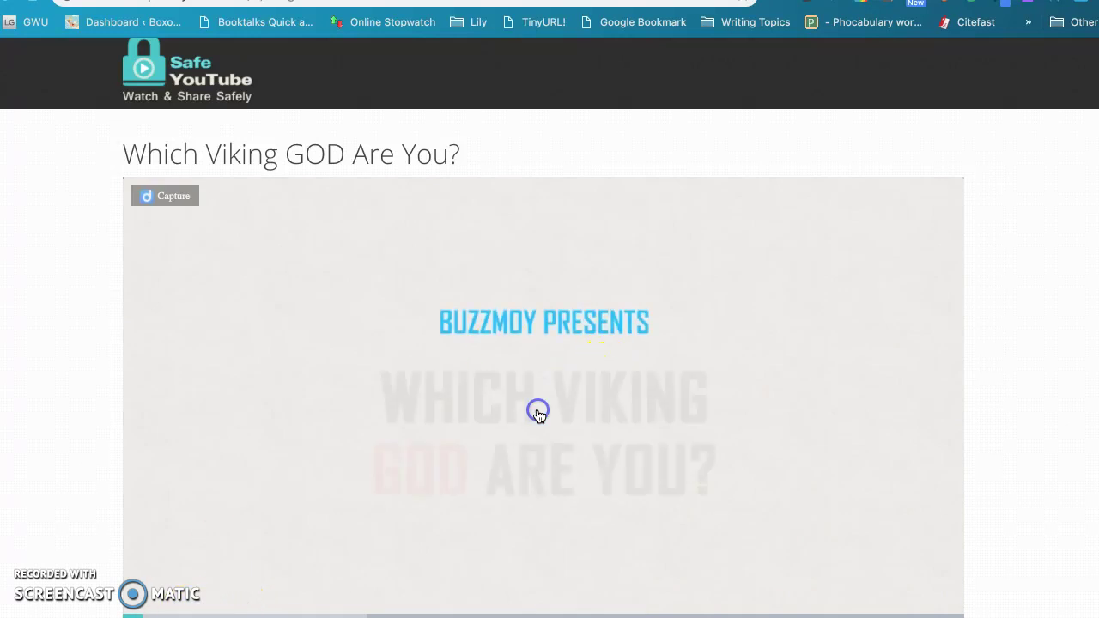
Step: Skip to quiz questions 1 and 2, pausing on the dominant emotion question, then return to the document
click(239, 612)
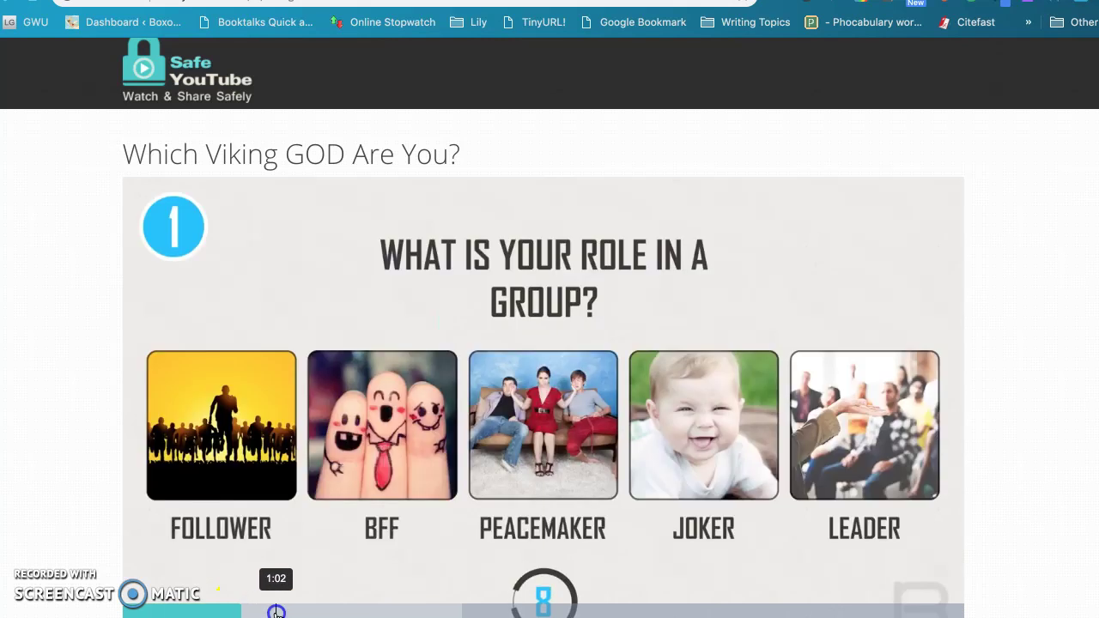
click(275, 612)
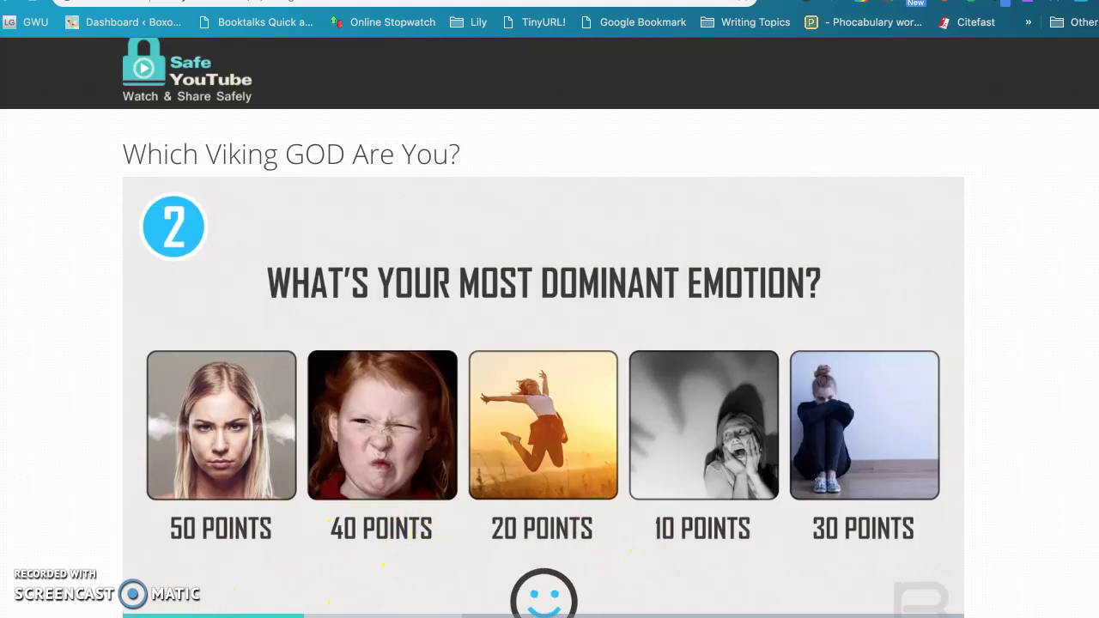
click(166, 607)
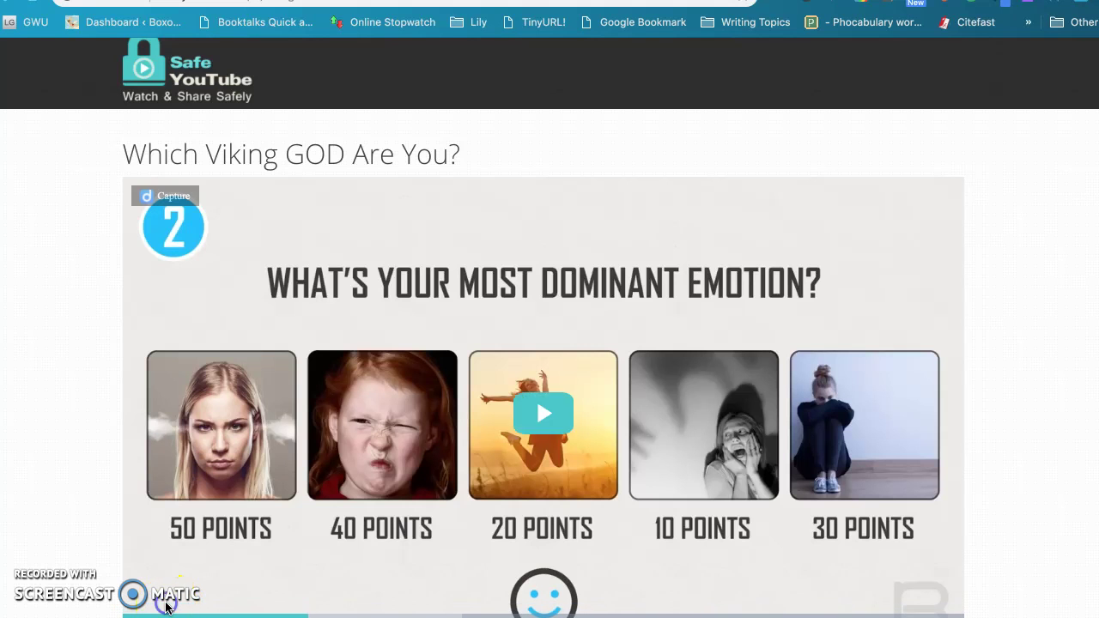
click(713, 611)
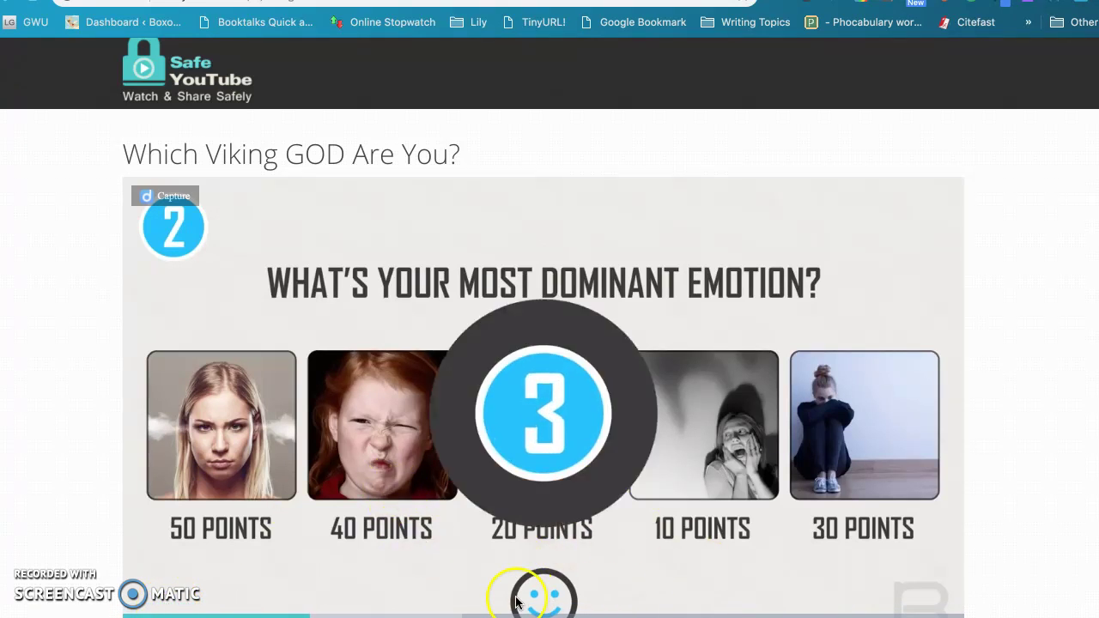
click(244, 613)
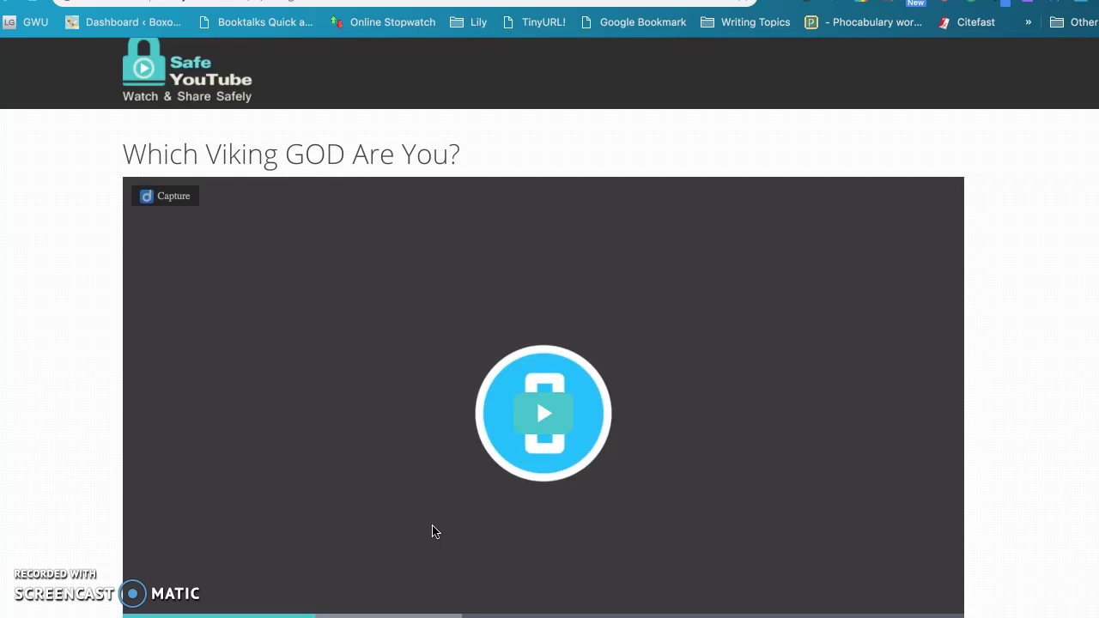
click(303, 311)
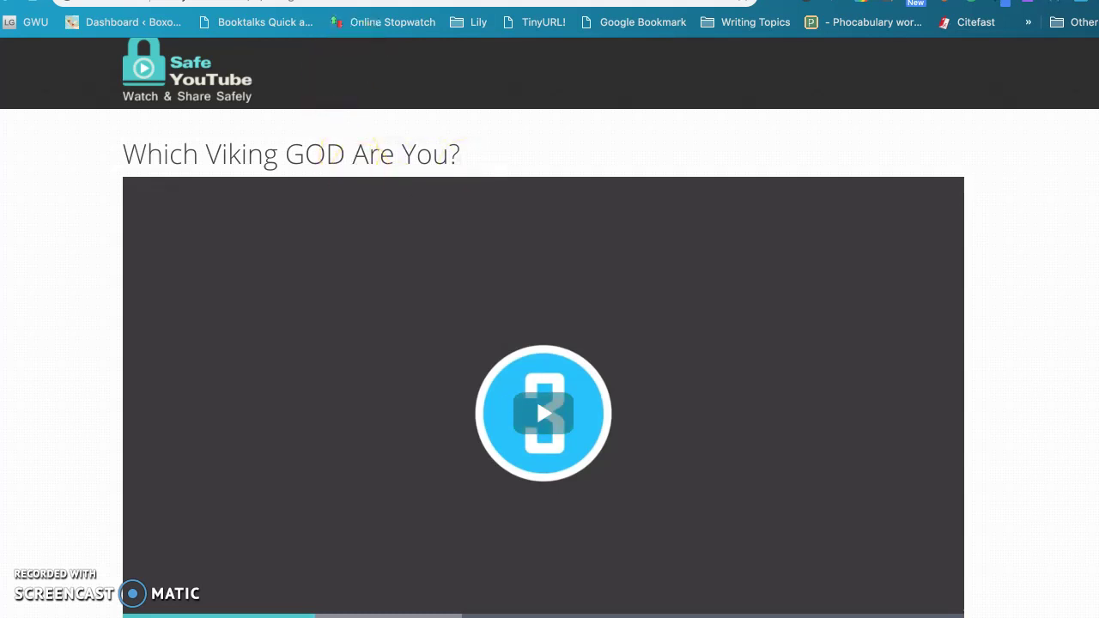
key(ctrl+w)
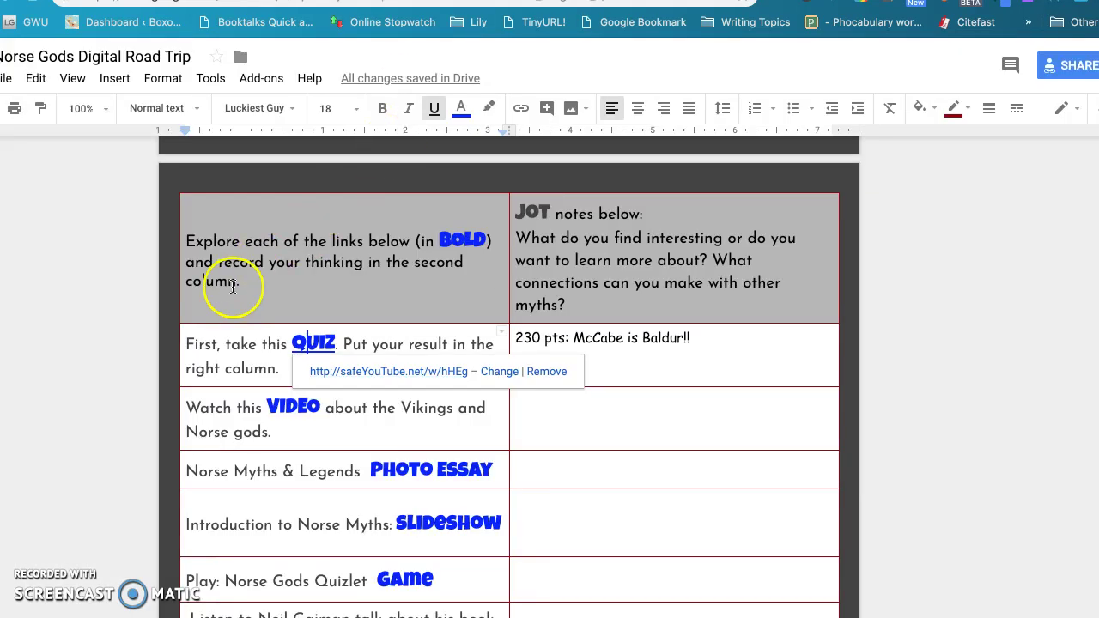
click(245, 363)
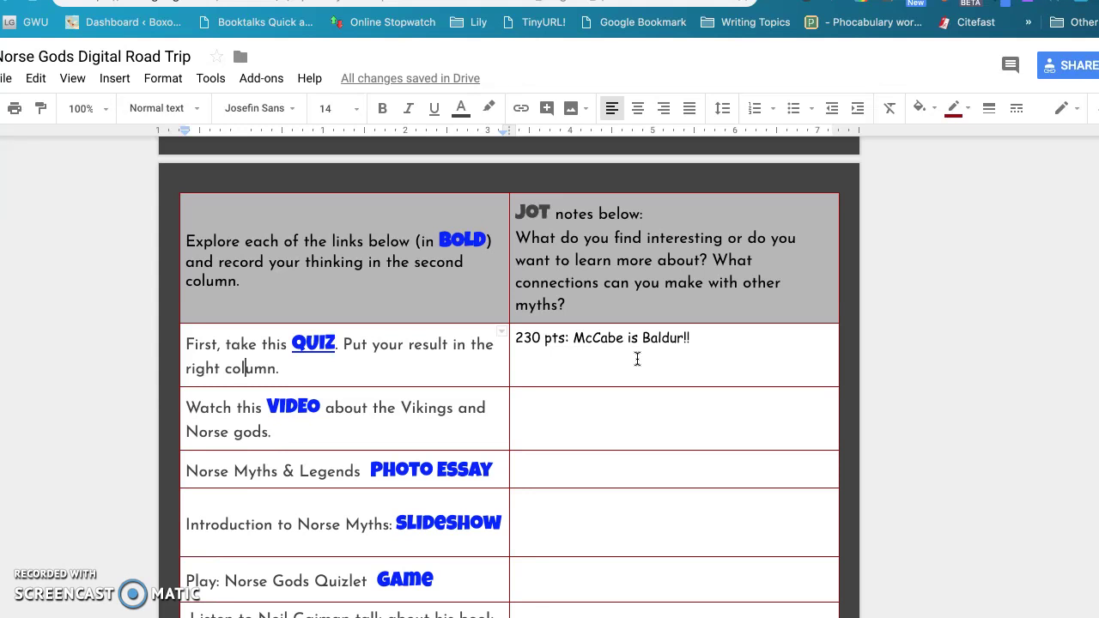
scroll(637, 359, down, 1)
scroll(637, 359, down, 2)
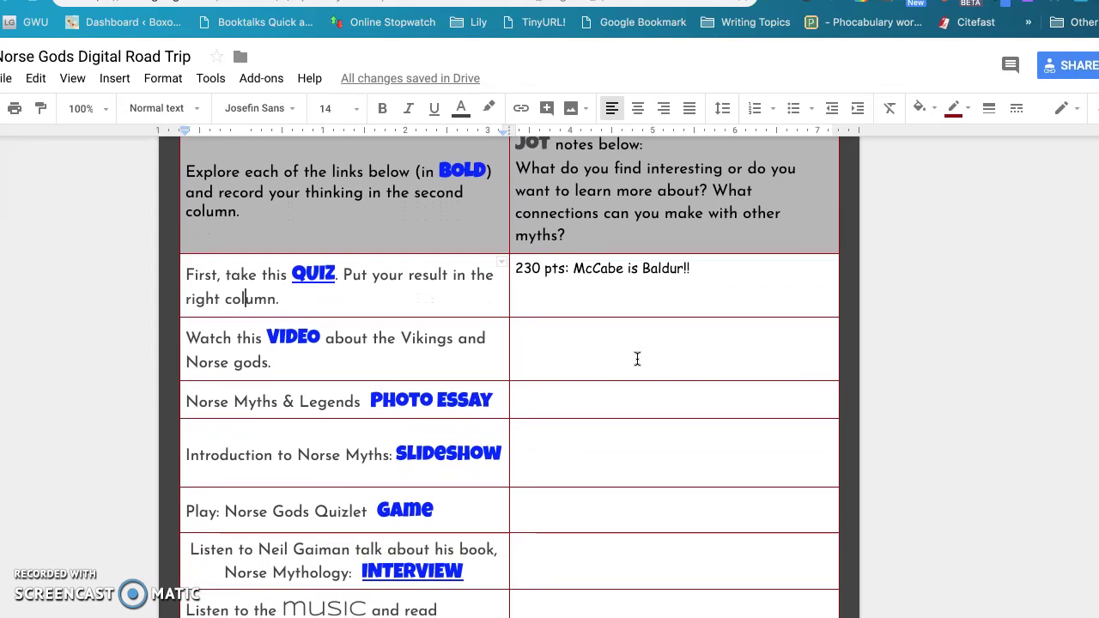
click(660, 282)
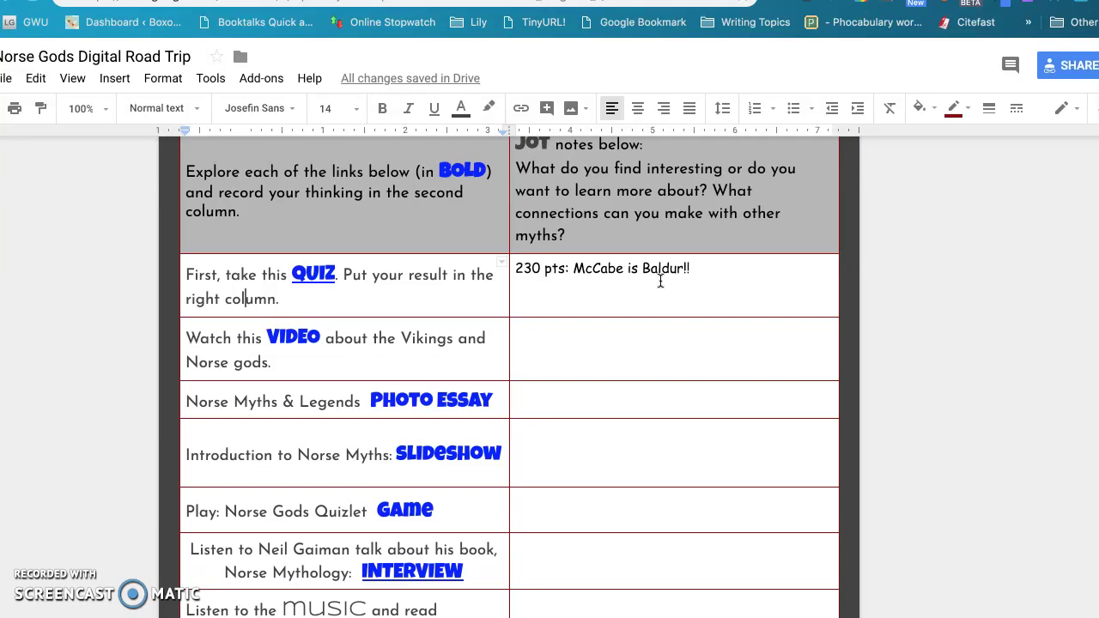
scroll(661, 281, down, 1)
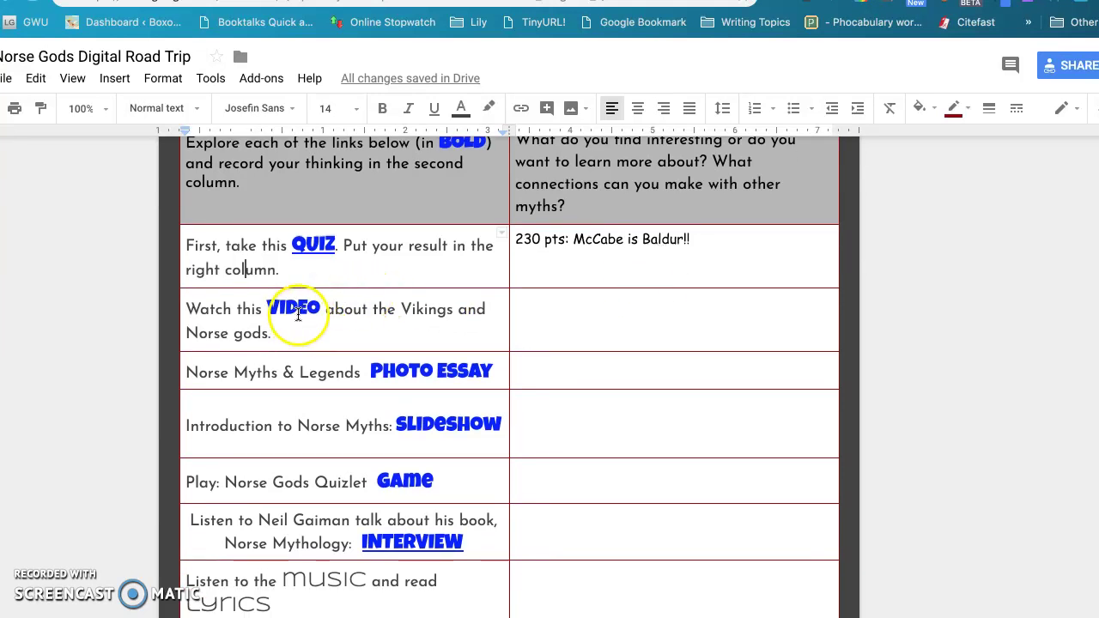
scroll(633, 266, up, 2)
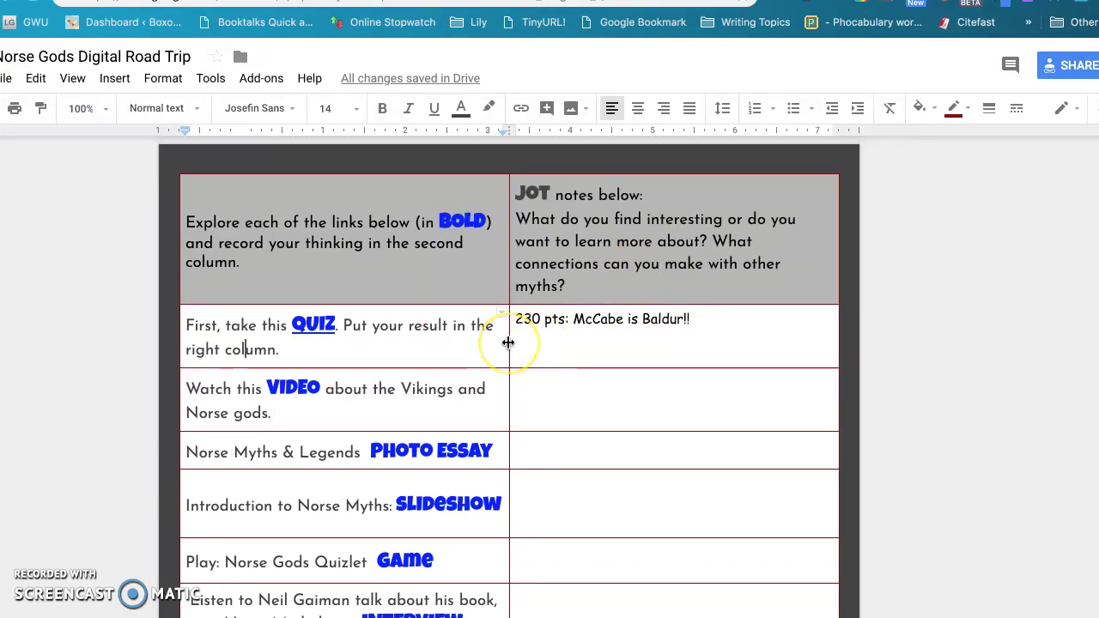
scroll(507, 341, down, 2)
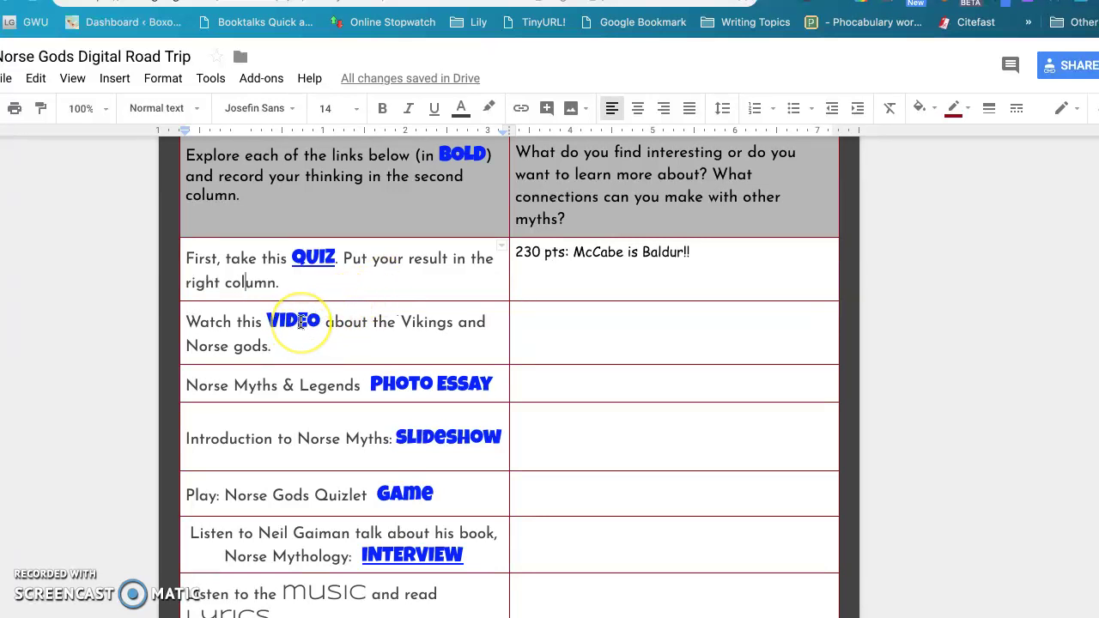
Step: Follow the VIDEO link to the Norse Pantheon Crash Course video on Edpuzzle
click(292, 320)
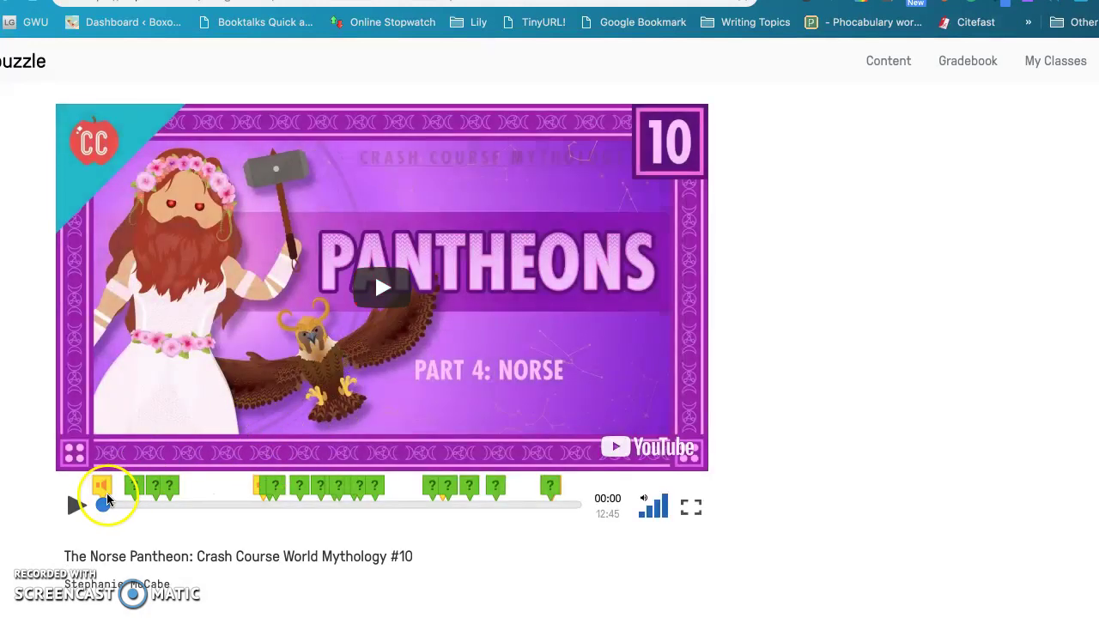
click(74, 506)
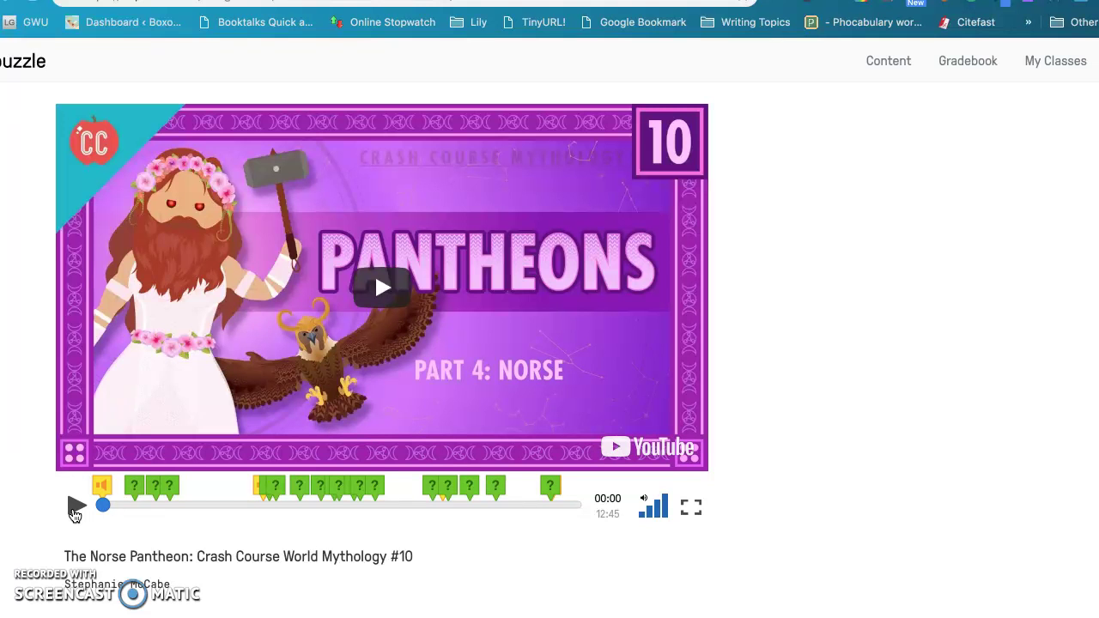
Step: Play the Norse Pantheon video from 00:37 and skip the Norse mythology roots question
click(76, 510)
drag(104, 504, 127, 504)
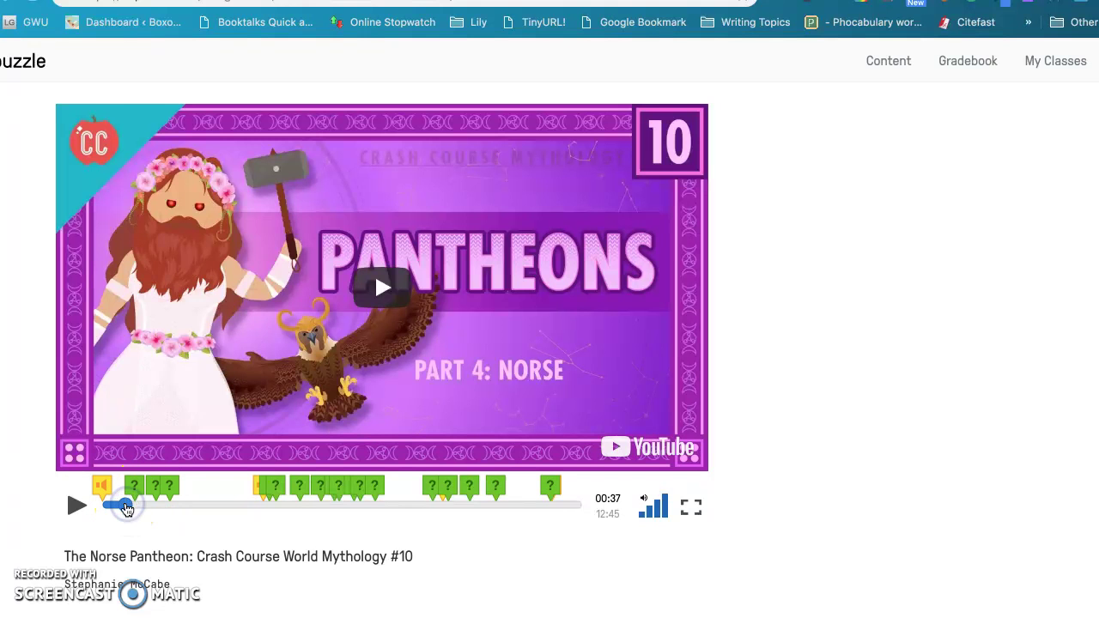
click(75, 507)
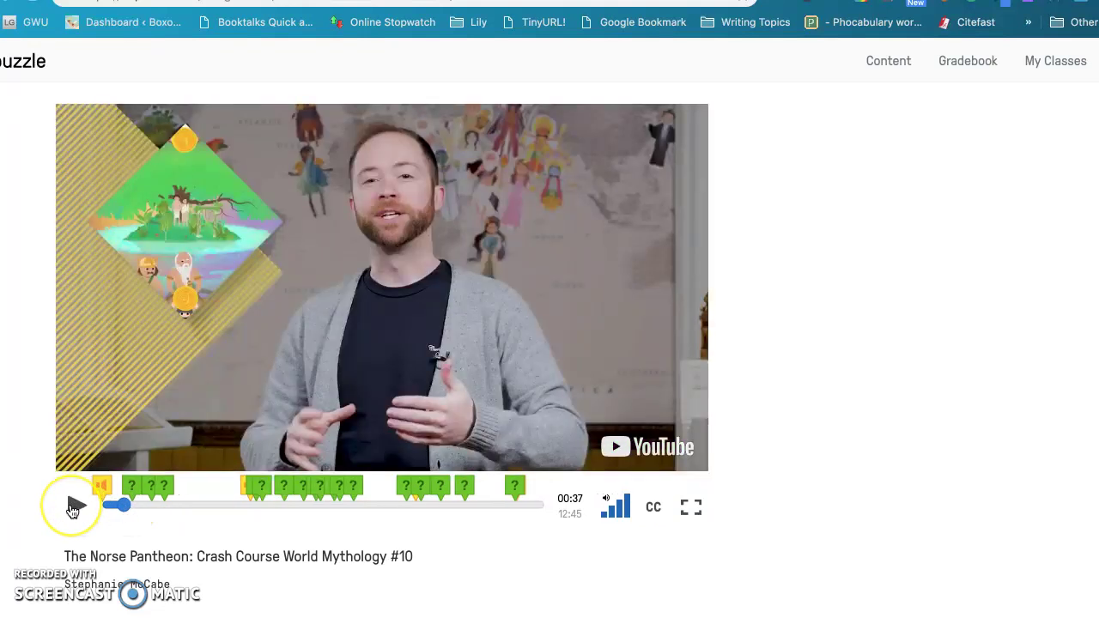
click(74, 508)
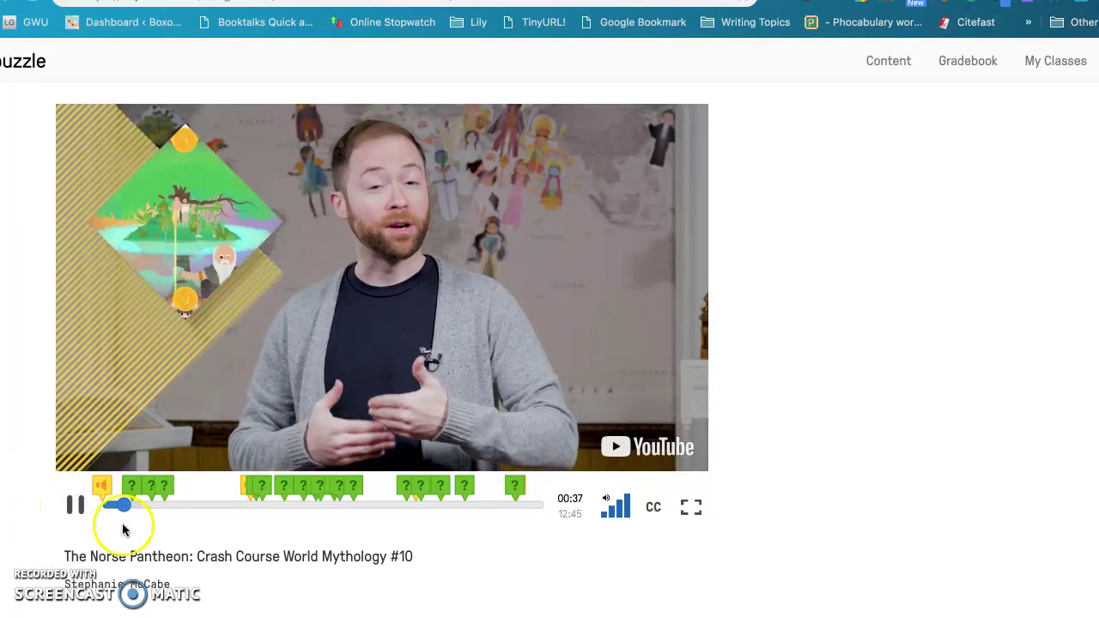
click(153, 505)
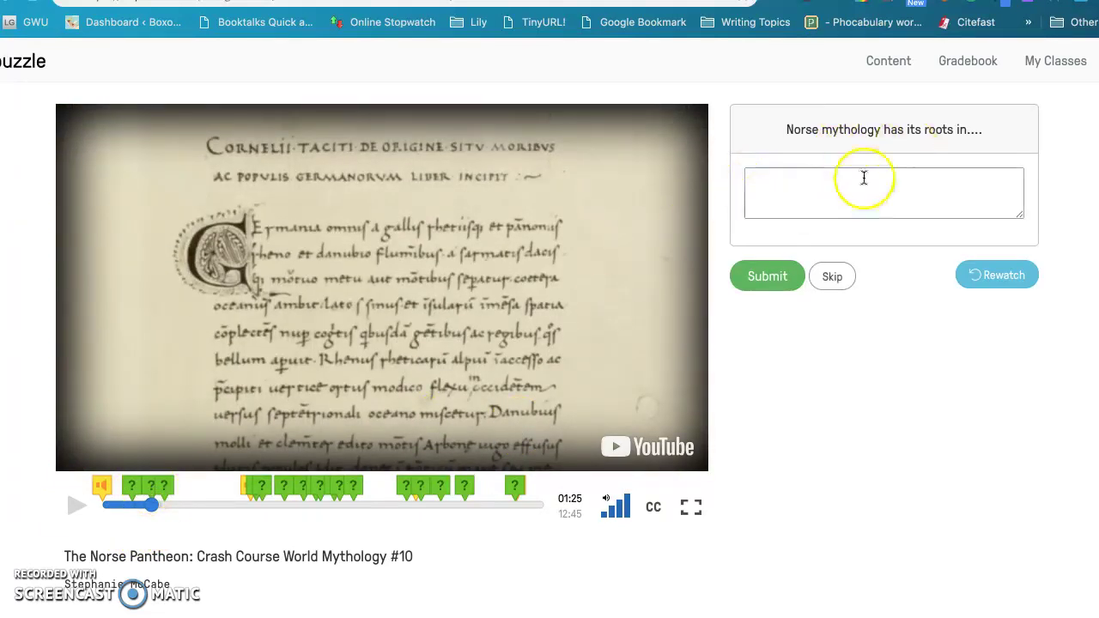
click(832, 278)
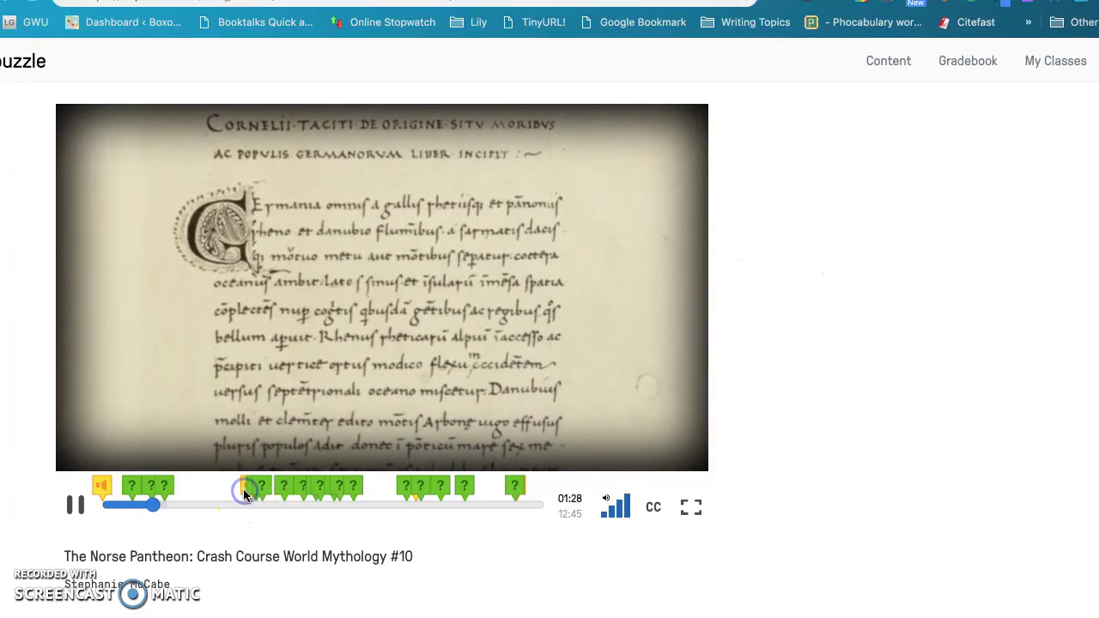
Step: Skip the Roman influence question, pause, and jump to the 04:37 Aesir gods question
click(164, 487)
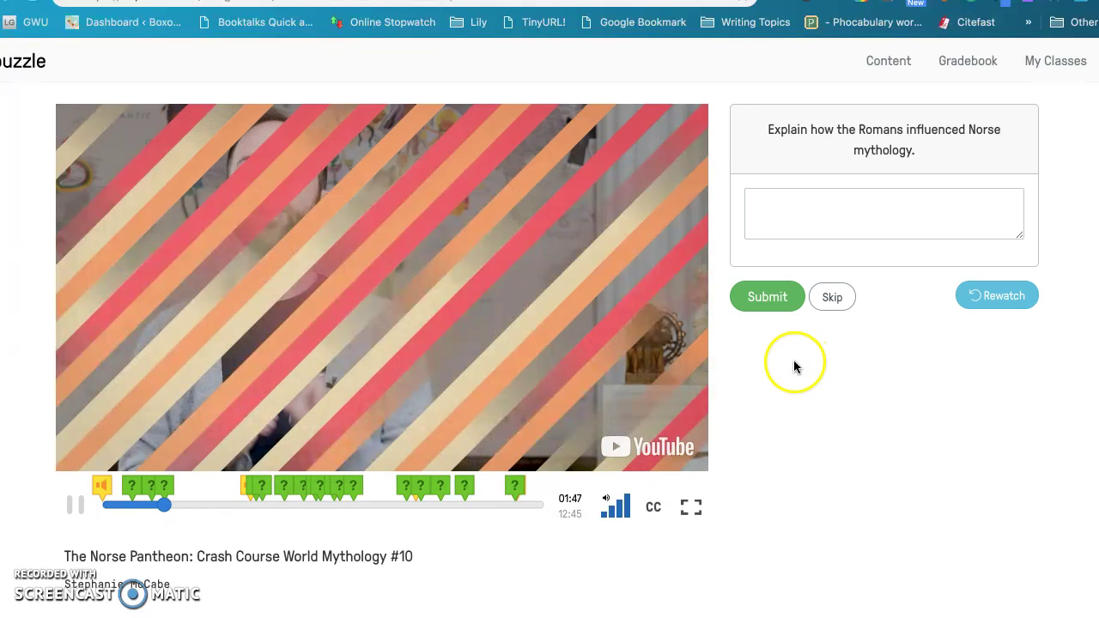
click(773, 309)
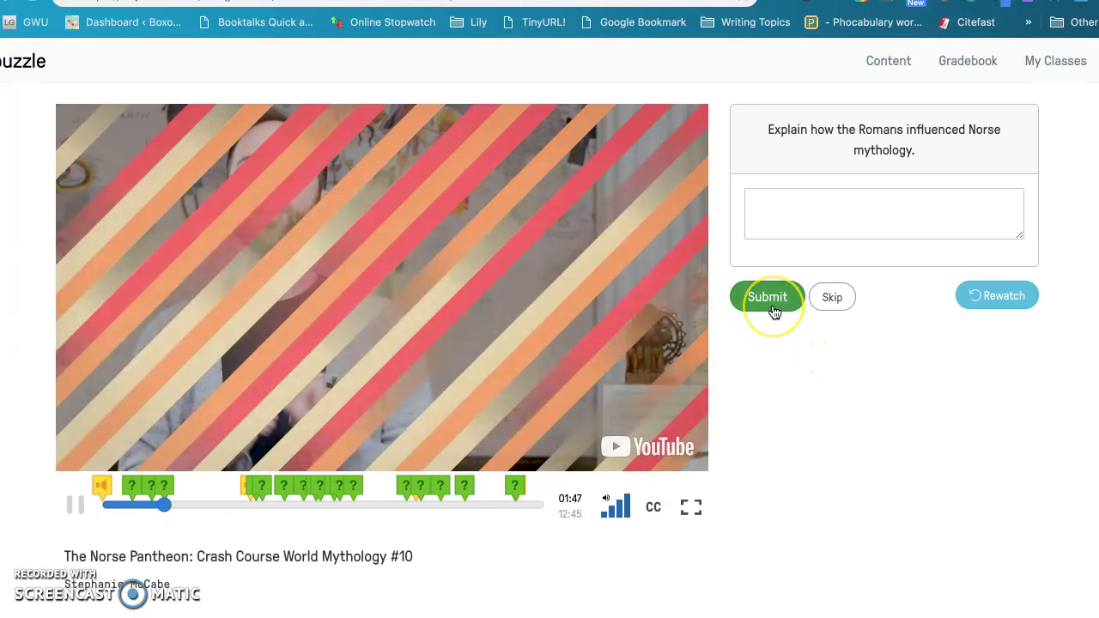
key(XF86AudioRaiseVolume)
key(XF86AudioRaiseVolume)
key(XF86AudioRaiseVolume)
key(XF86AudioRaiseVolume)
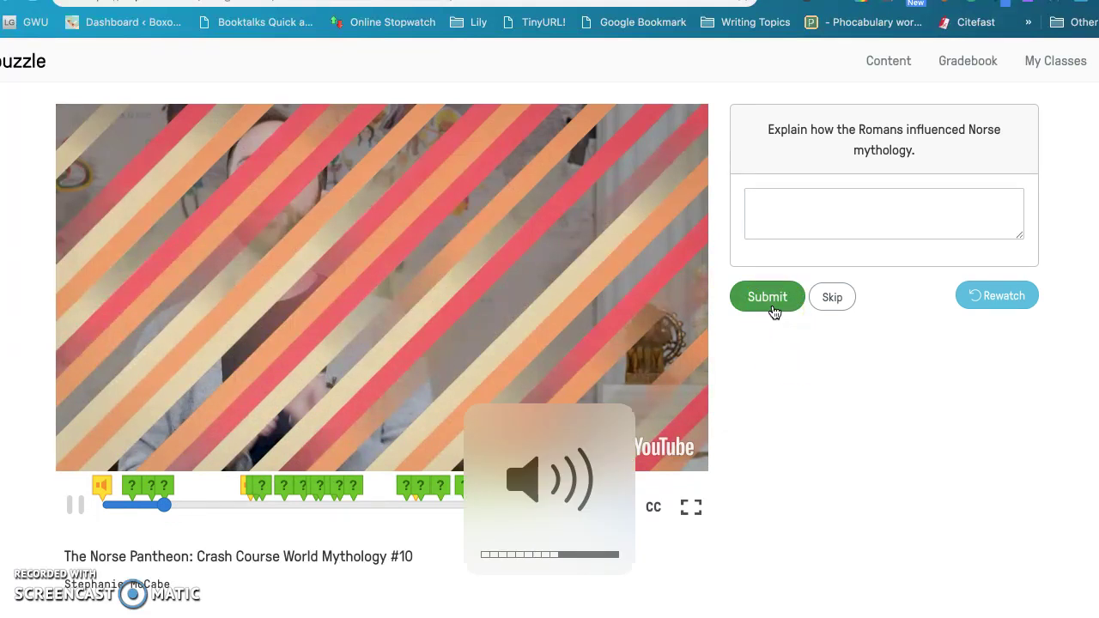
click(770, 301)
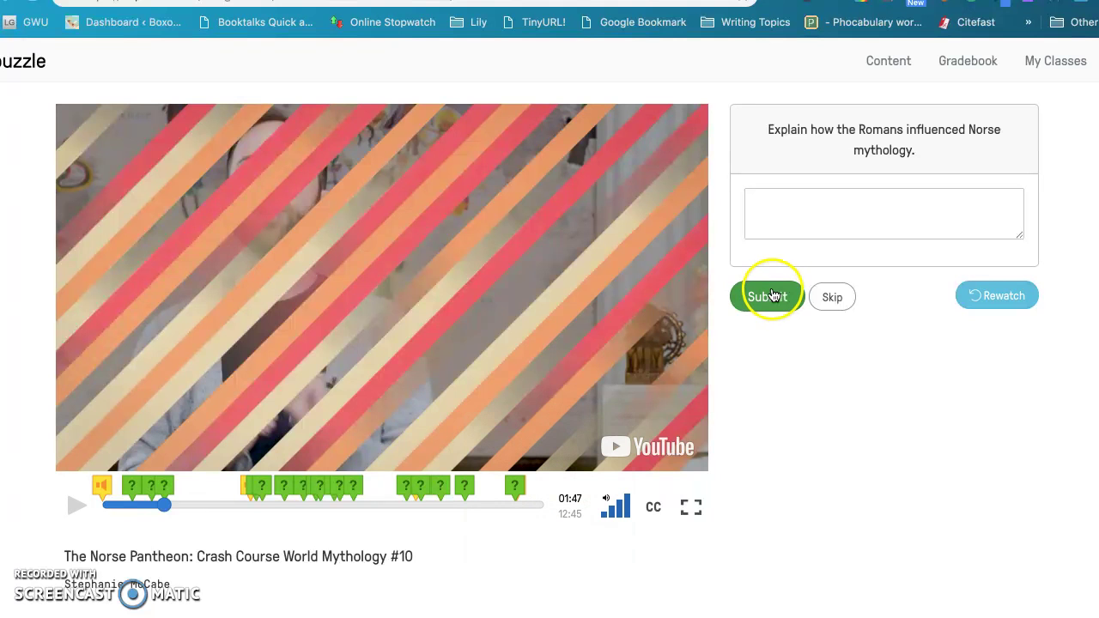
click(832, 302)
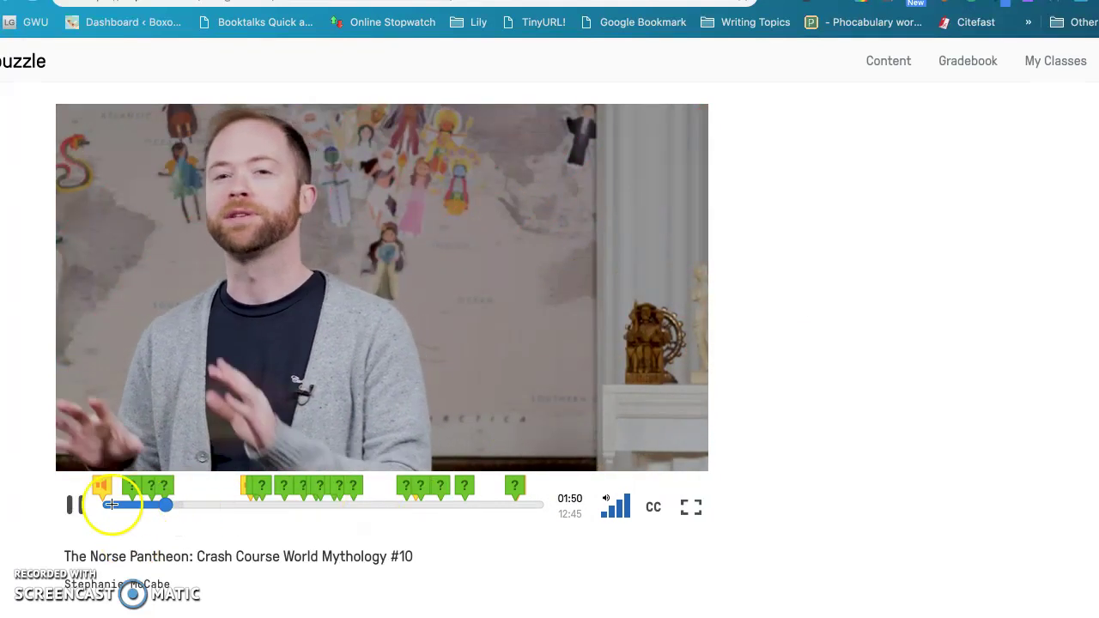
click(75, 510)
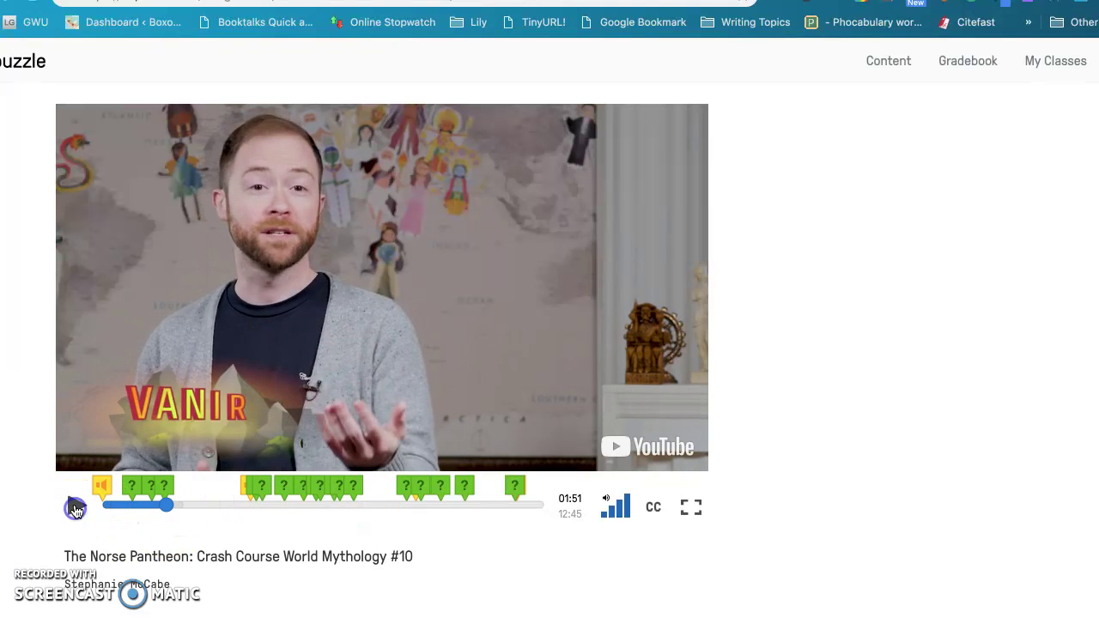
click(262, 488)
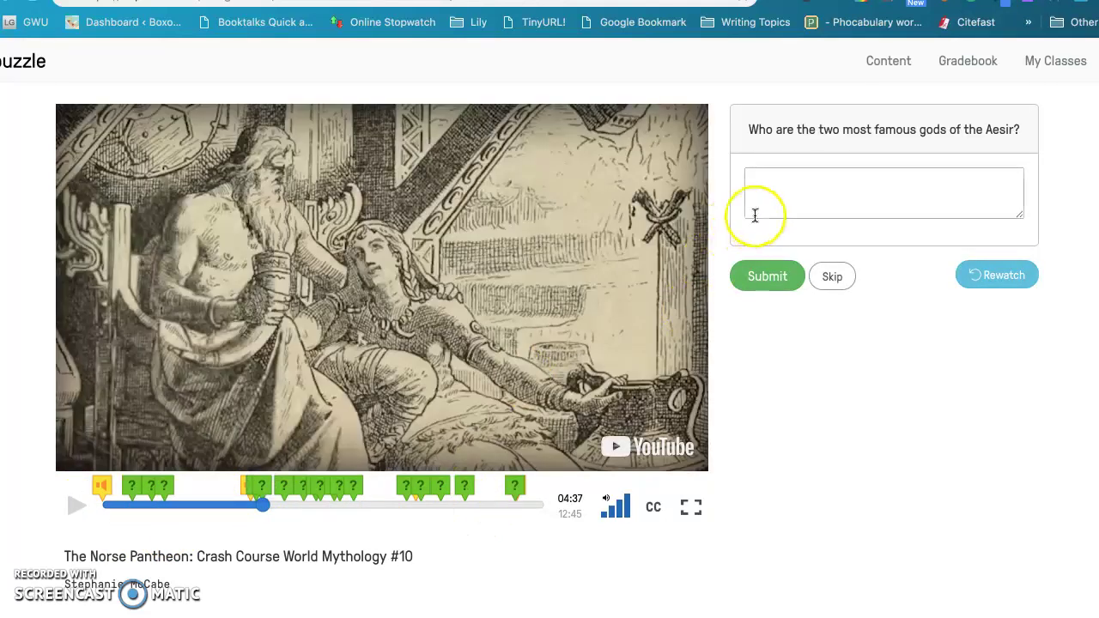
Step: Enter 'Thor & Odin' as the Aesir answer and submit it for grading
click(759, 180)
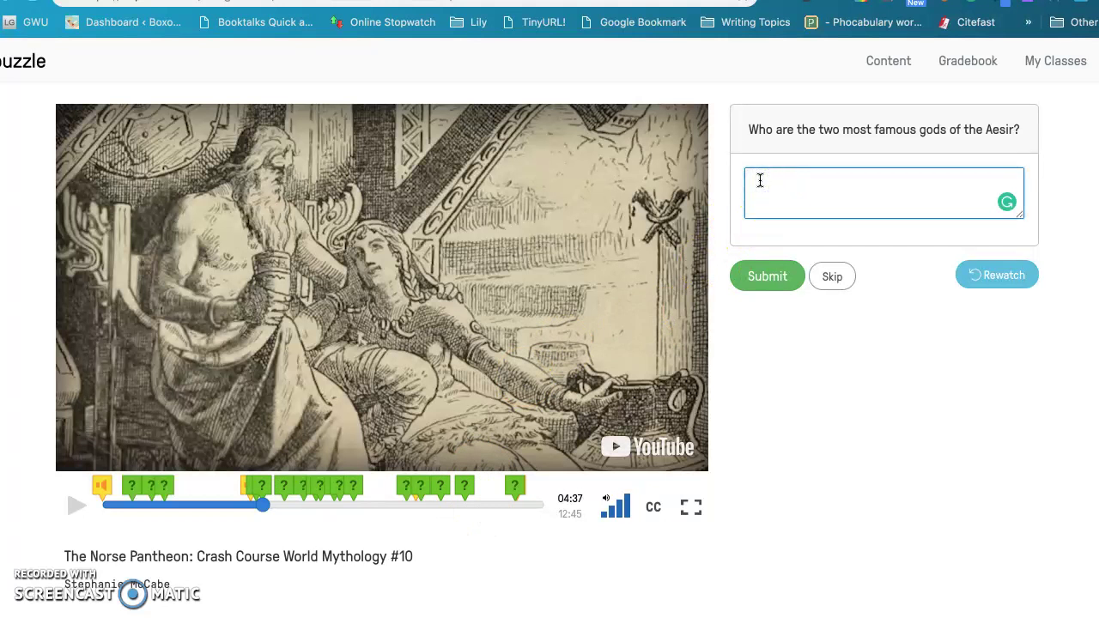
text(Thor & Odin)
click(811, 283)
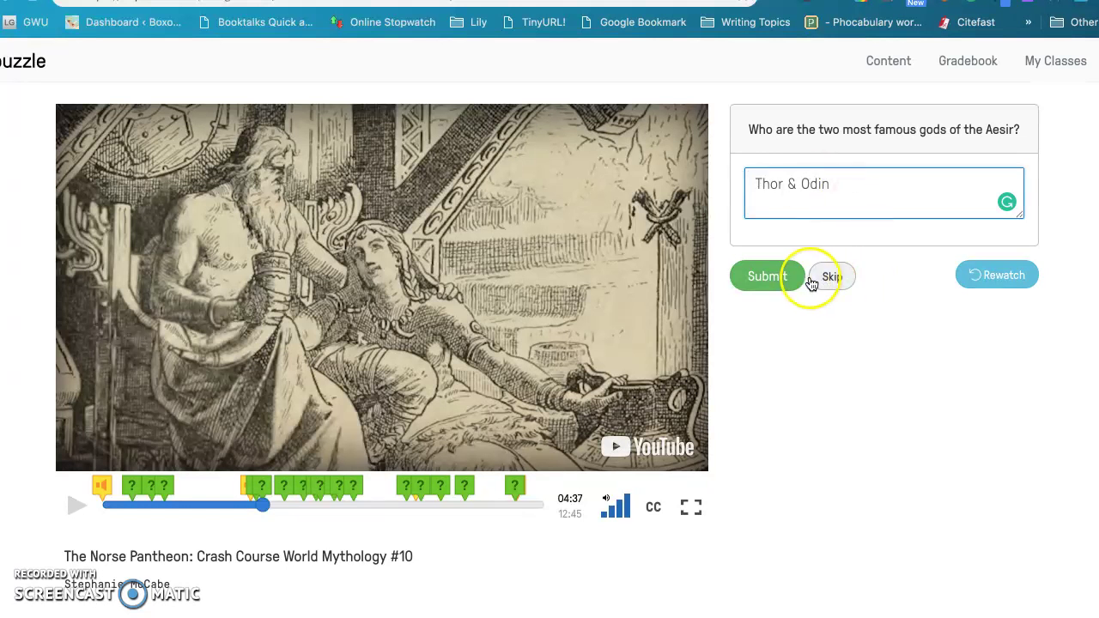
click(774, 282)
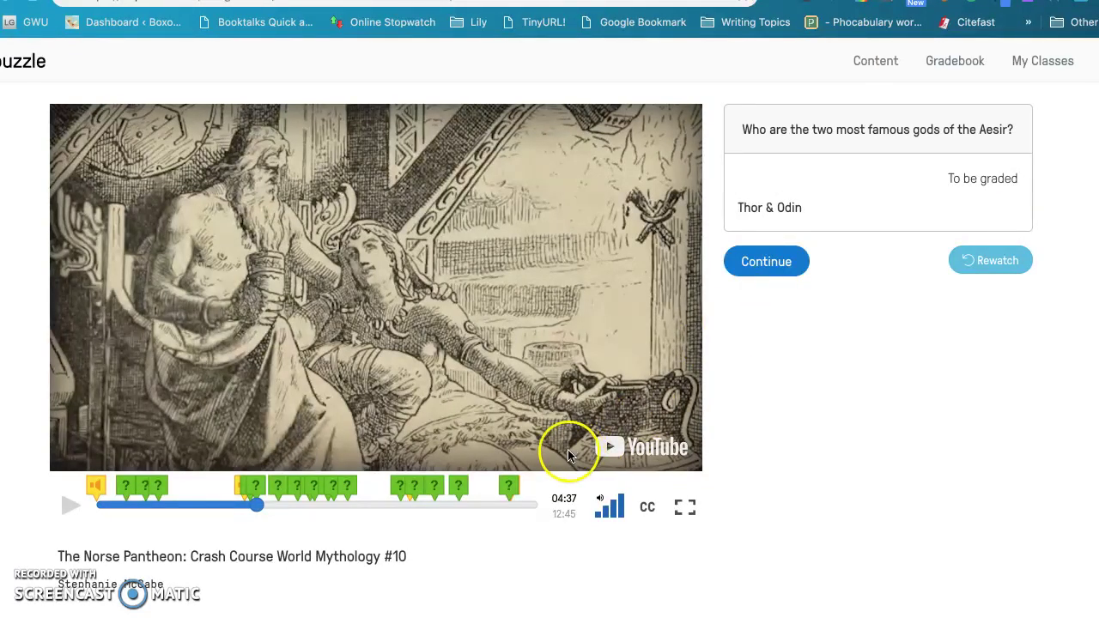
click(296, 491)
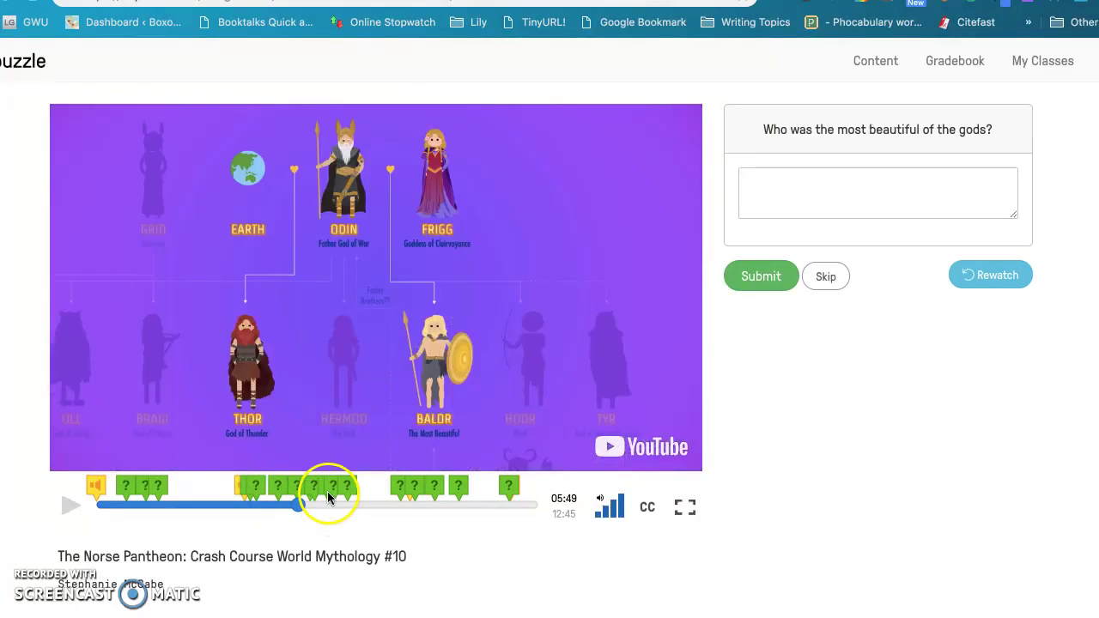
click(329, 494)
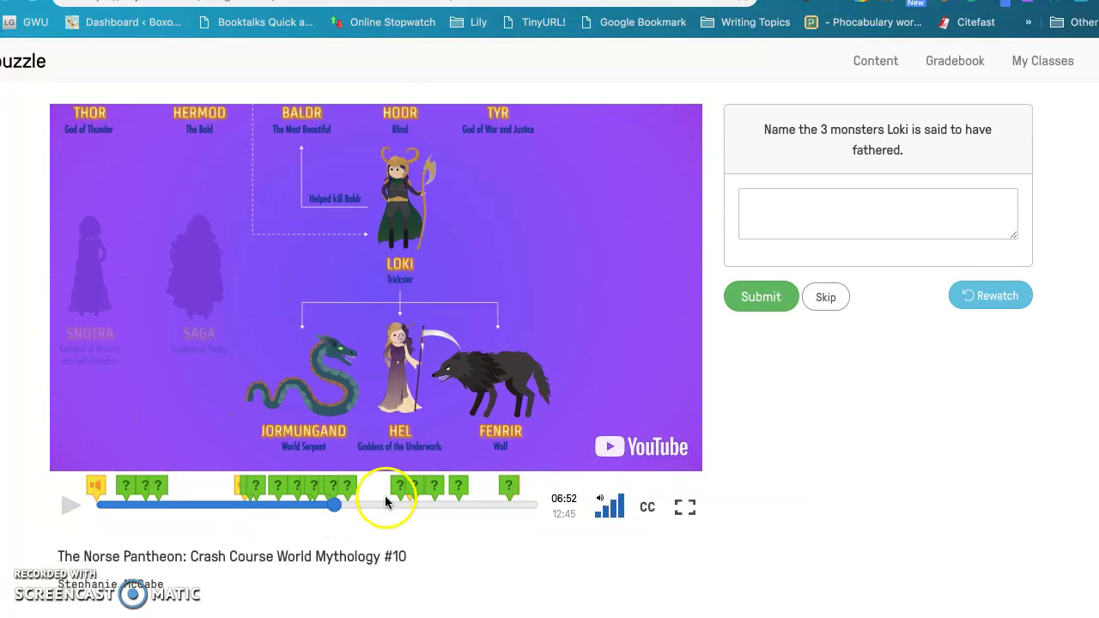
click(827, 306)
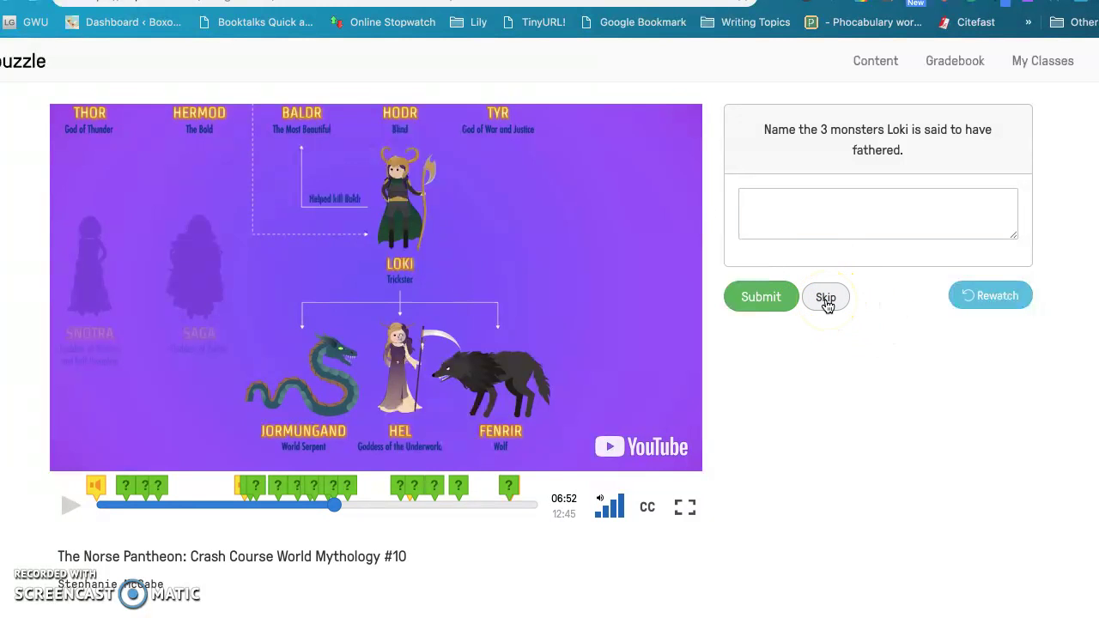
click(256, 490)
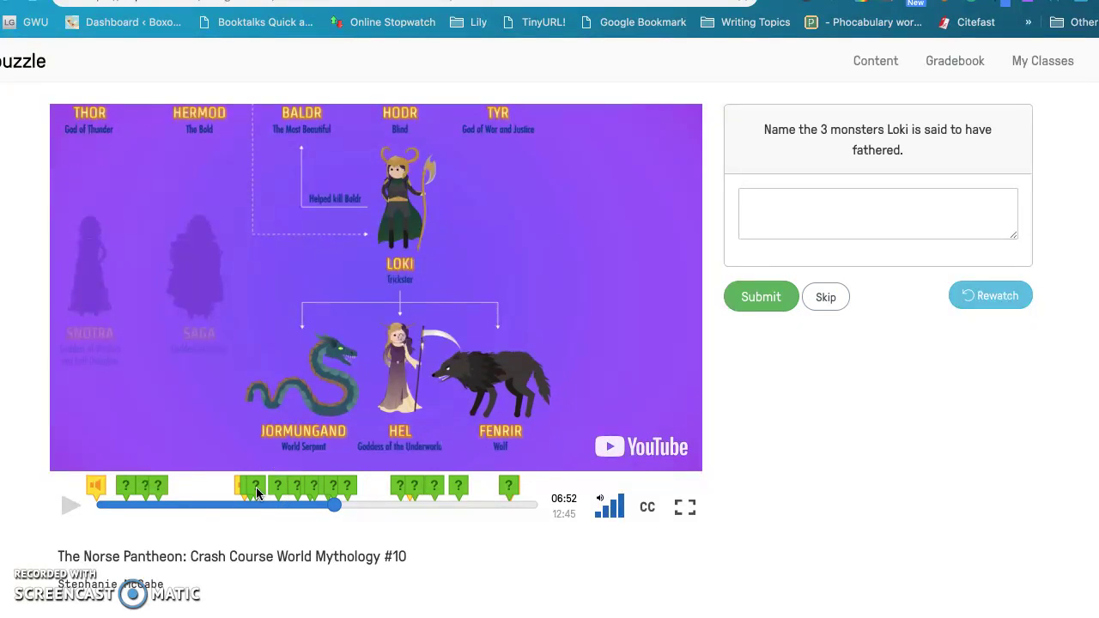
click(256, 491)
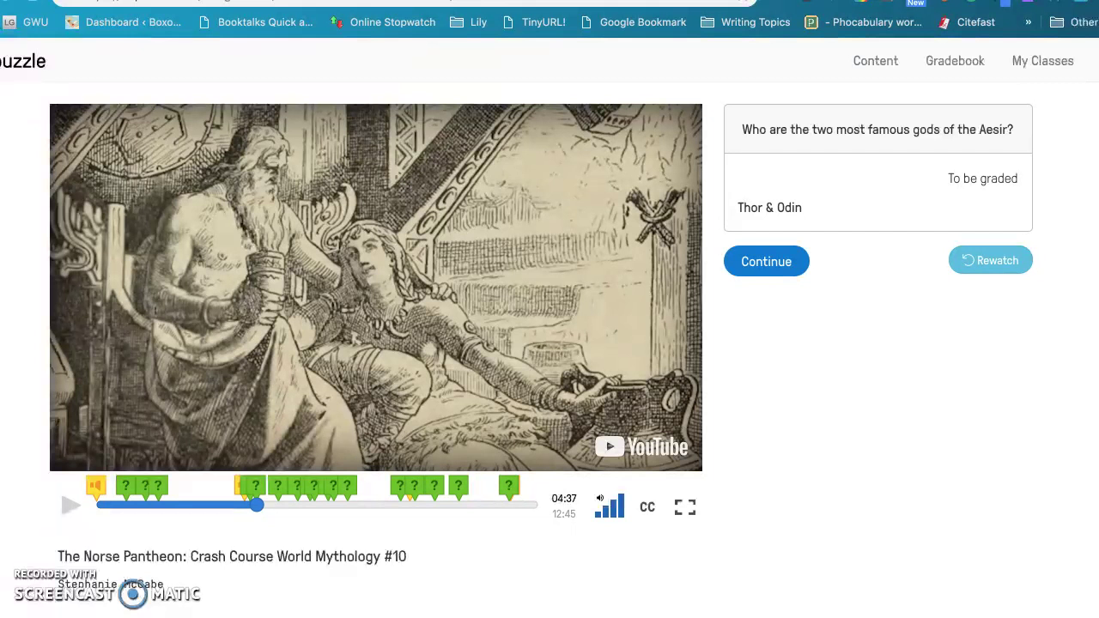
Step: Back in the road-trip document, reveal the PHOTO ESSAY link's howarddavidjohnson.com/nordicmyths.htm address
key(ctrl+w)
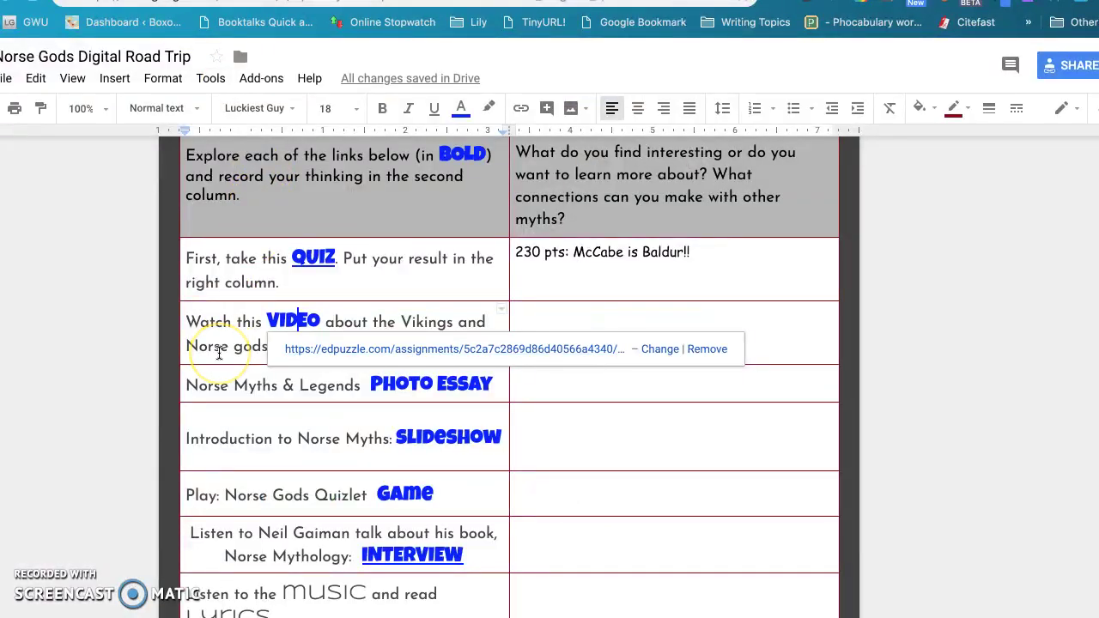
scroll(220, 352, down, 1)
click(186, 314)
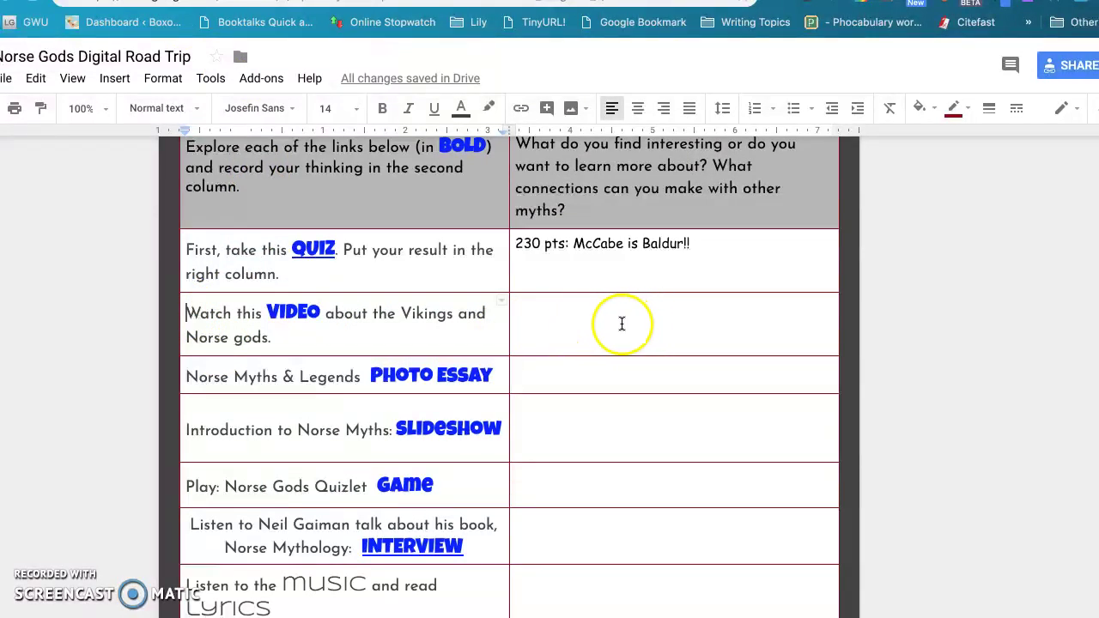
scroll(623, 322, down, 2)
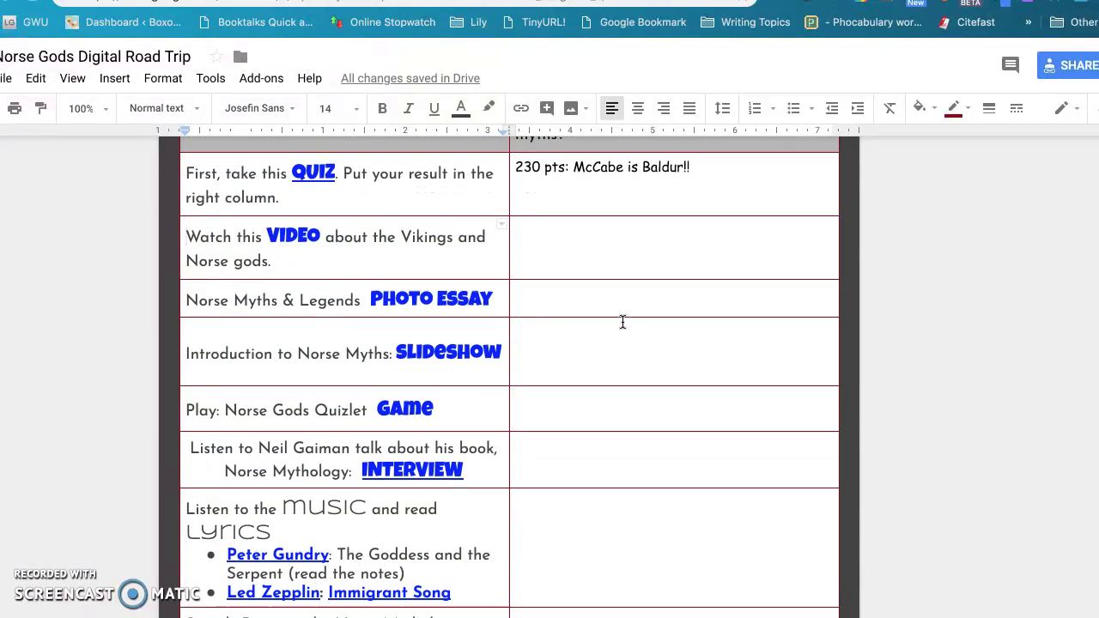
click(456, 295)
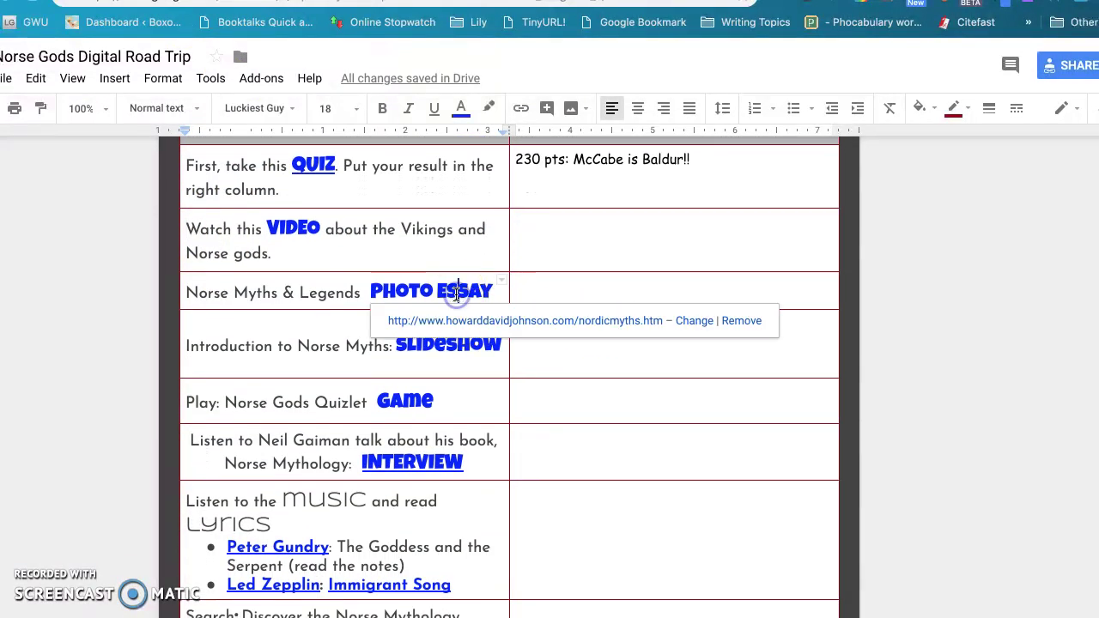
Step: Open the Norse myths photo essay site and scroll down to the 'Odin, The All-Father' painting
click(469, 324)
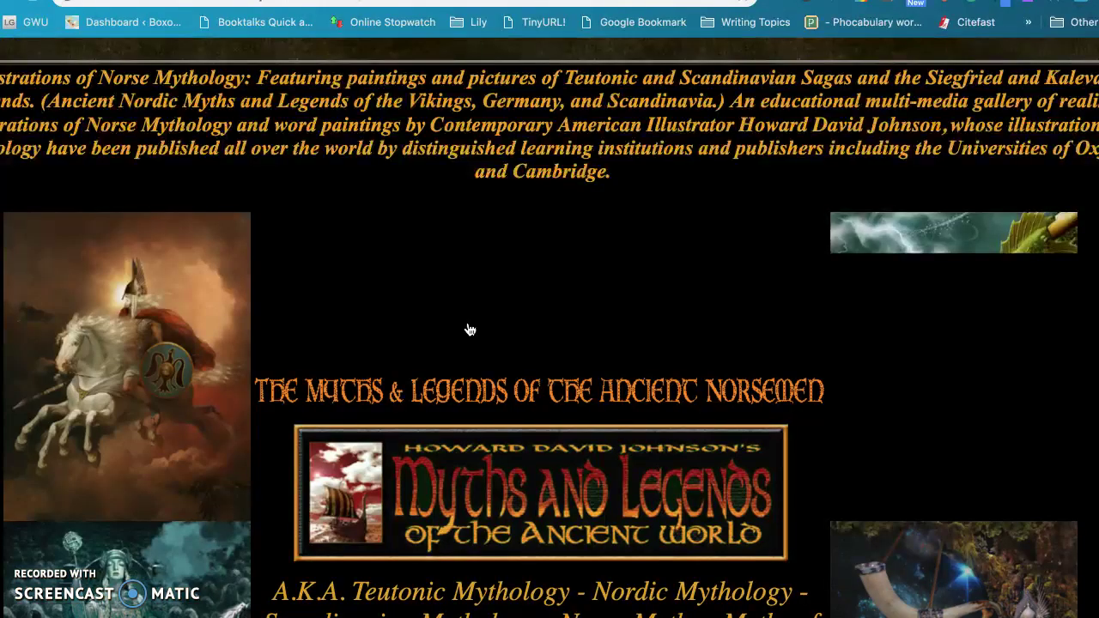
scroll(469, 331, down, 2)
scroll(470, 330, down, 5)
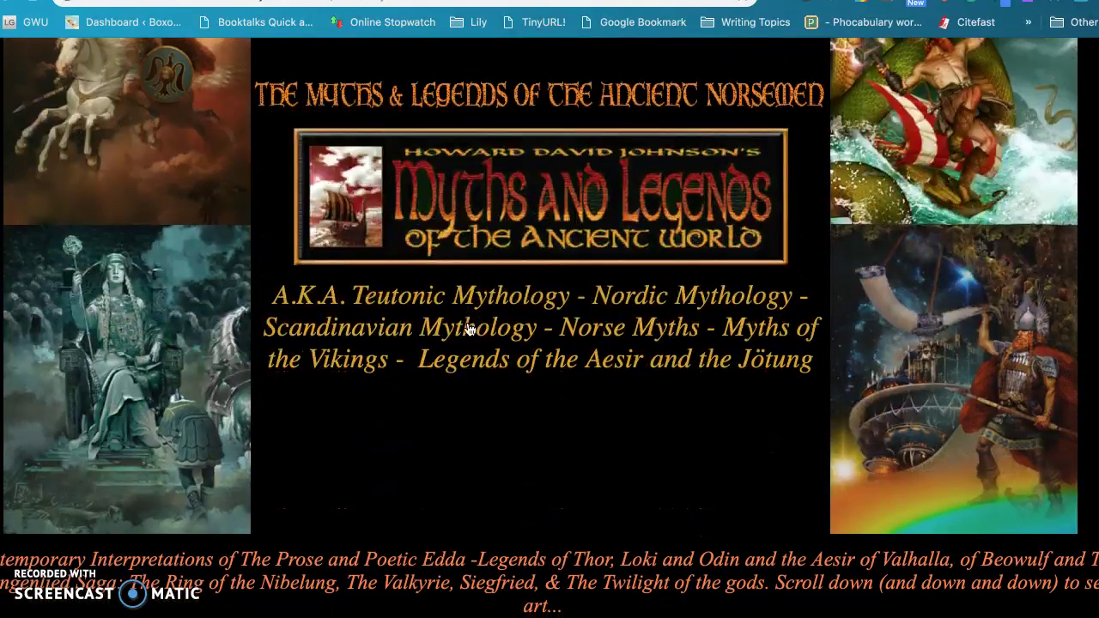
scroll(470, 330, down, 5)
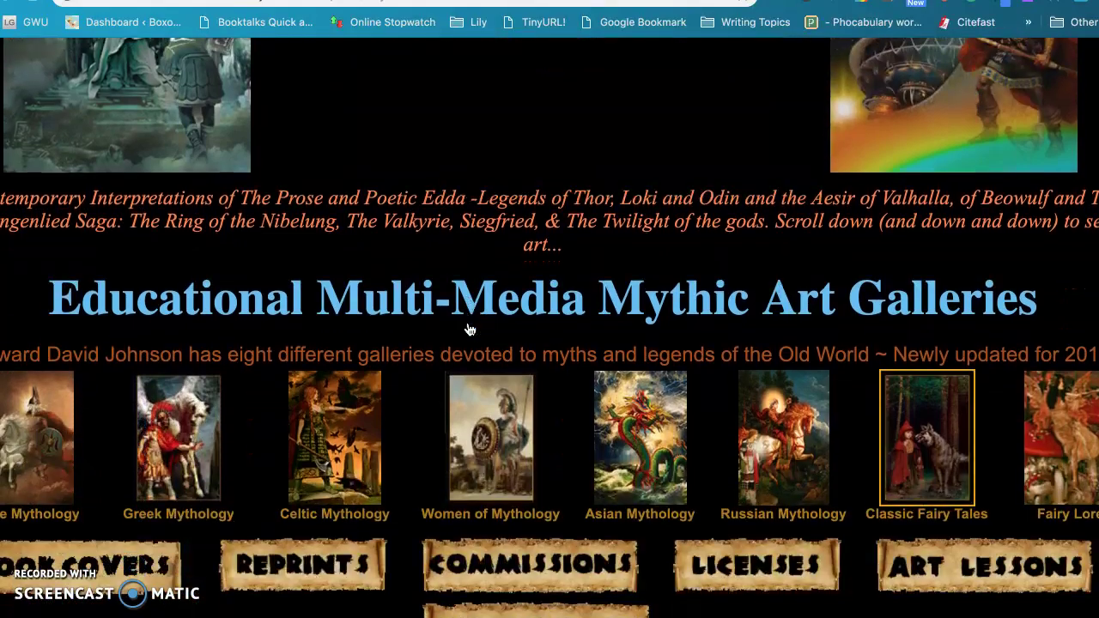
scroll(470, 330, down, 10)
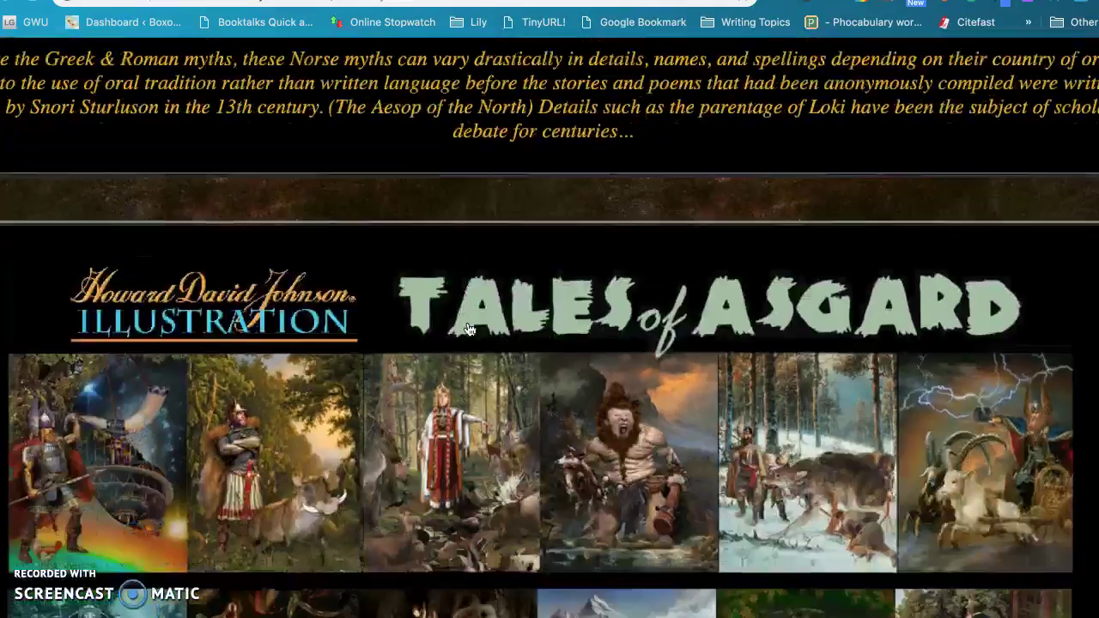
scroll(470, 329, down, 5)
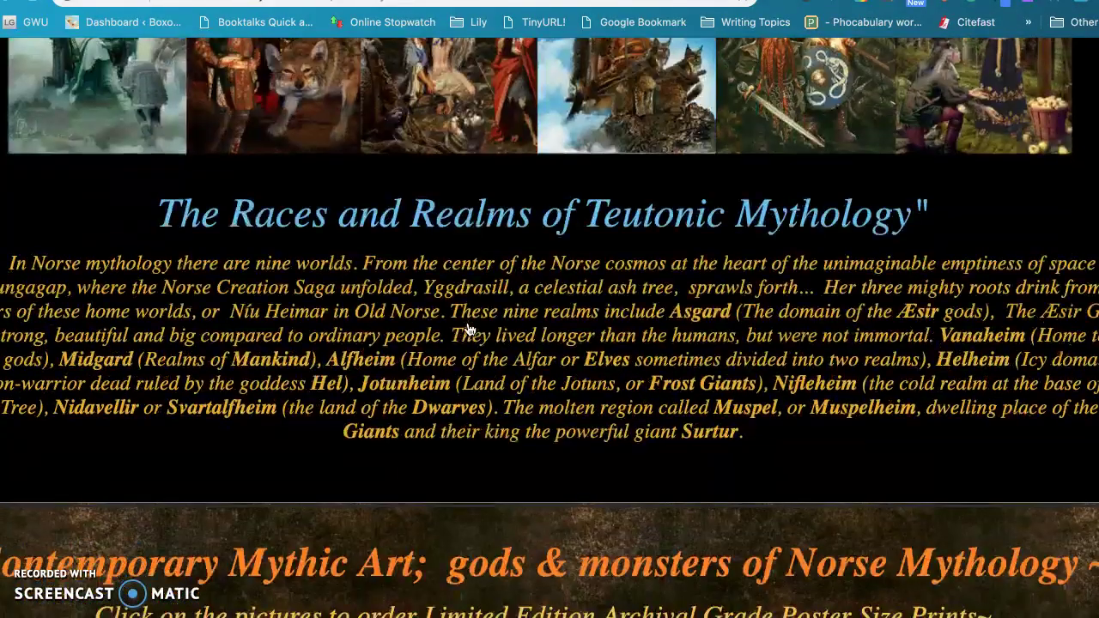
scroll(470, 330, down, 1)
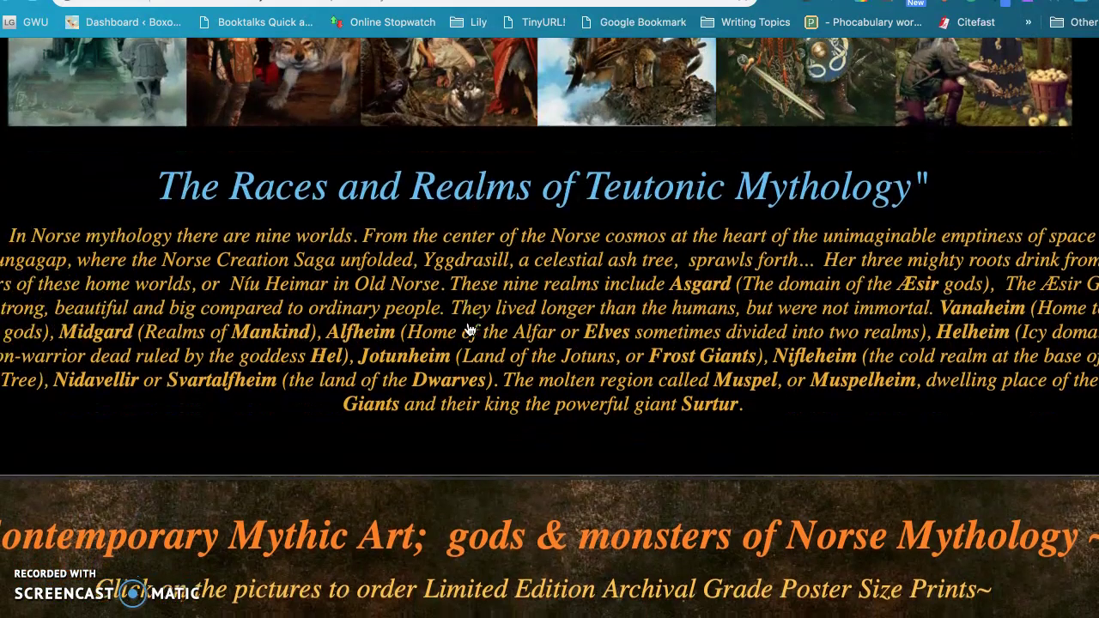
scroll(470, 330, down, 2)
scroll(470, 329, down, 5)
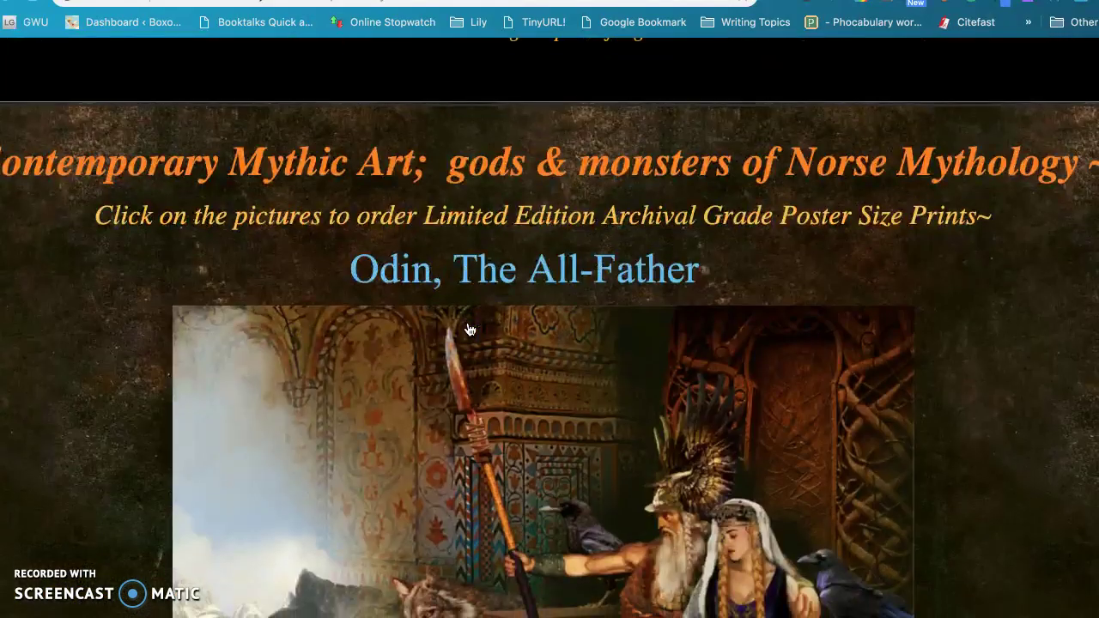
scroll(470, 330, down, 5)
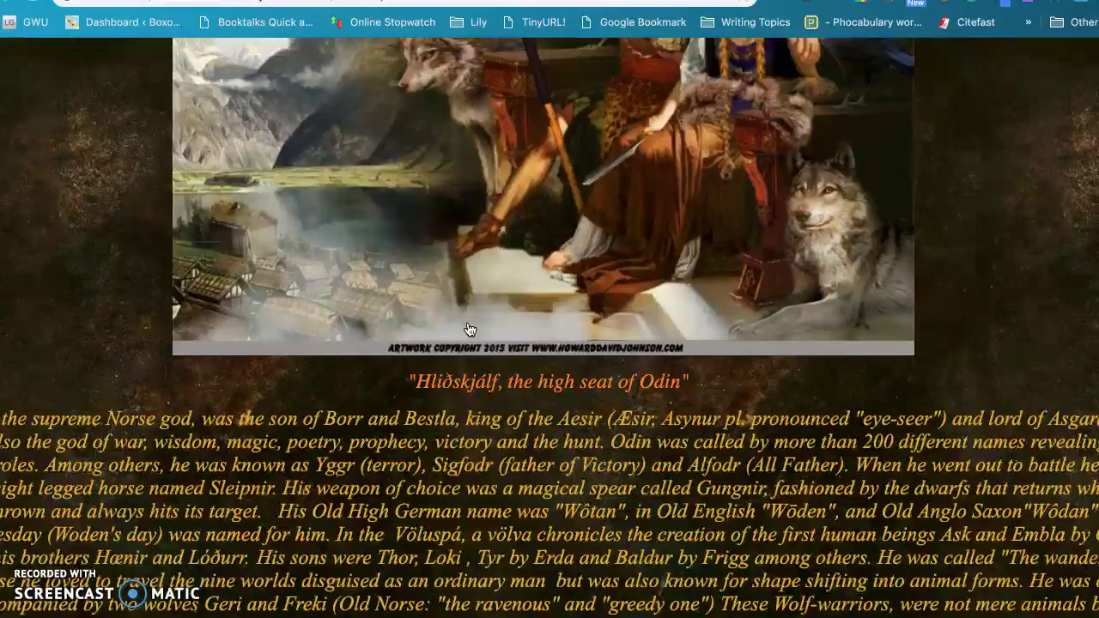
scroll(470, 330, down, 2)
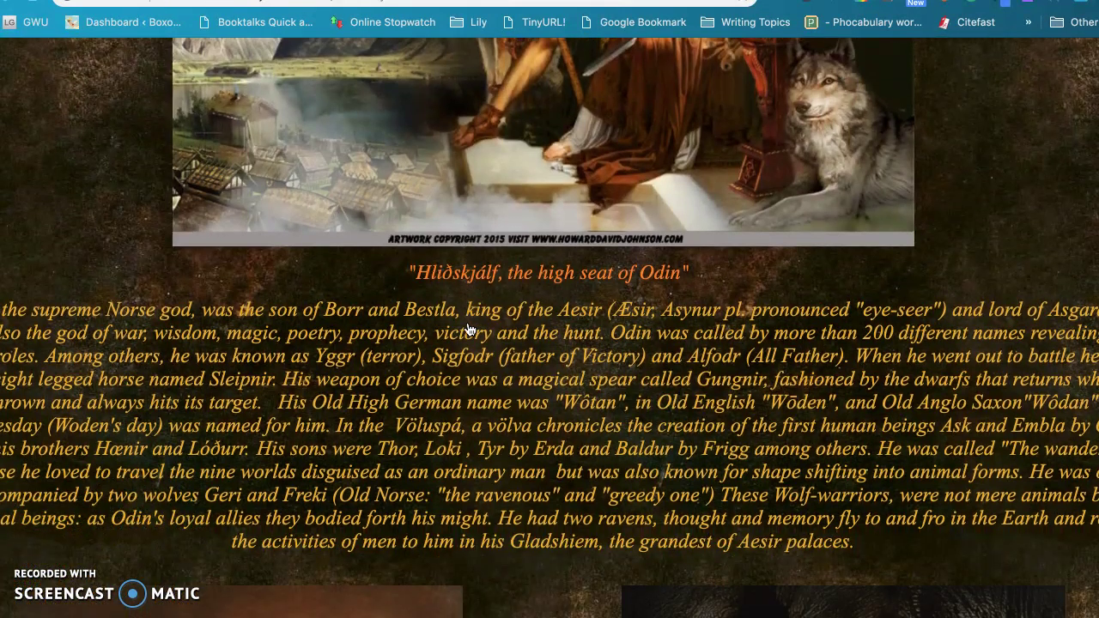
scroll(469, 330, up, 3)
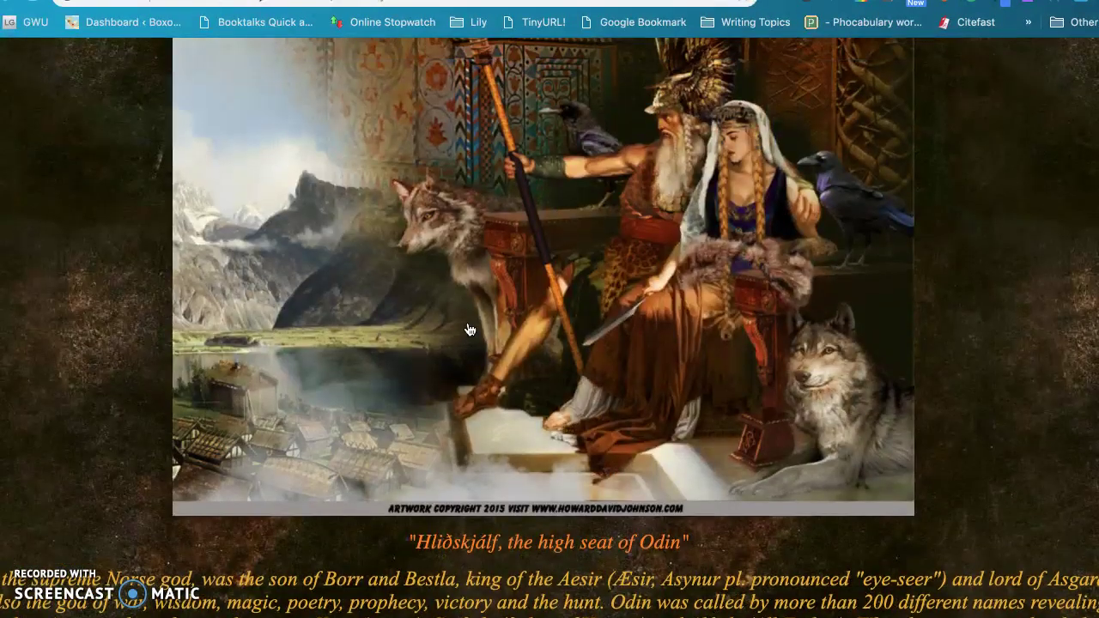
scroll(468, 328, down, 3)
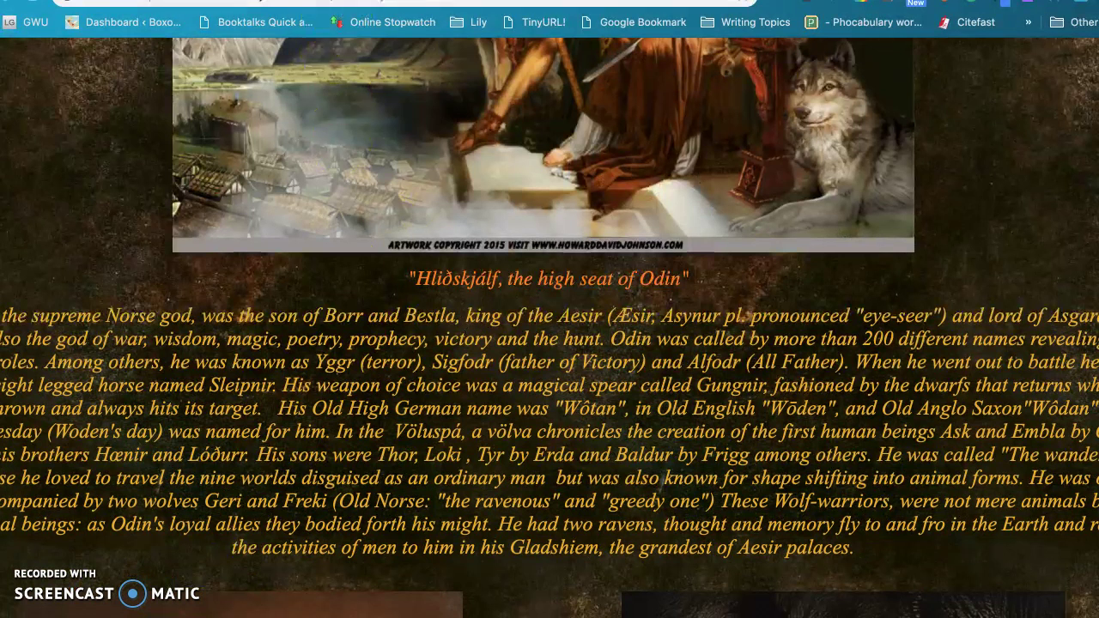
Step: Back in the document, follow the SLIDESHOW link, which leads to a deleted presentation
key(ctrl+w)
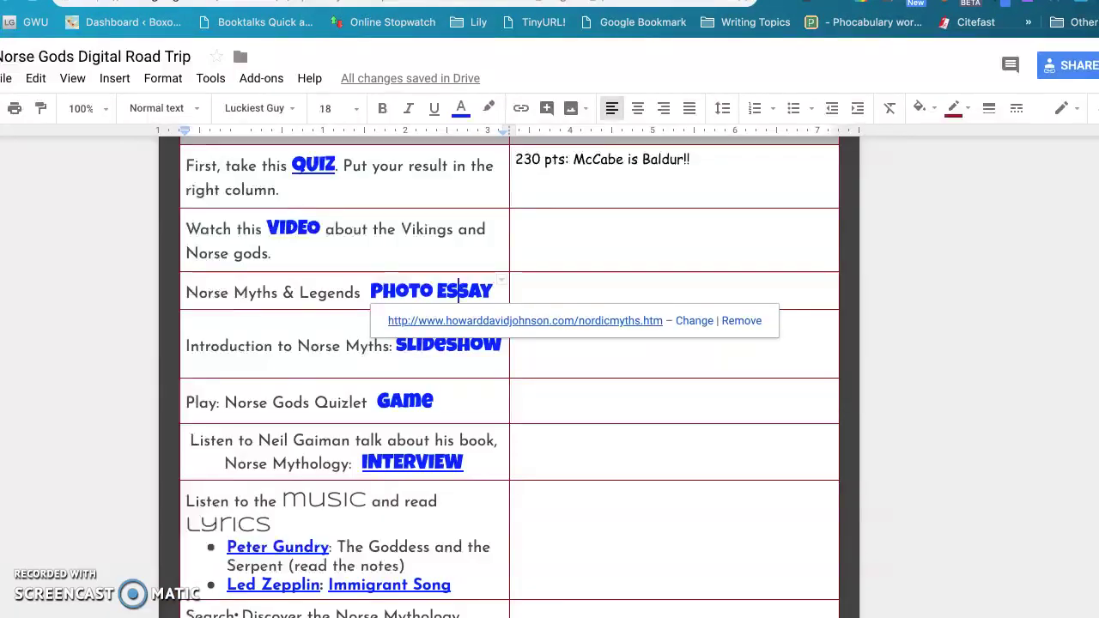
click(545, 295)
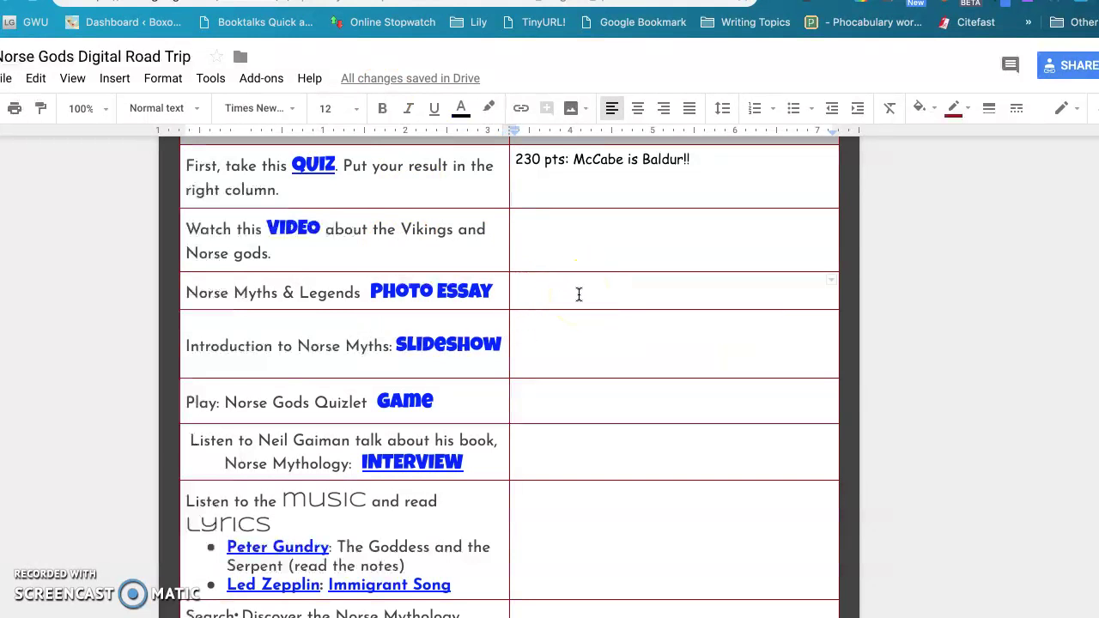
scroll(579, 295, down, 1)
click(460, 292)
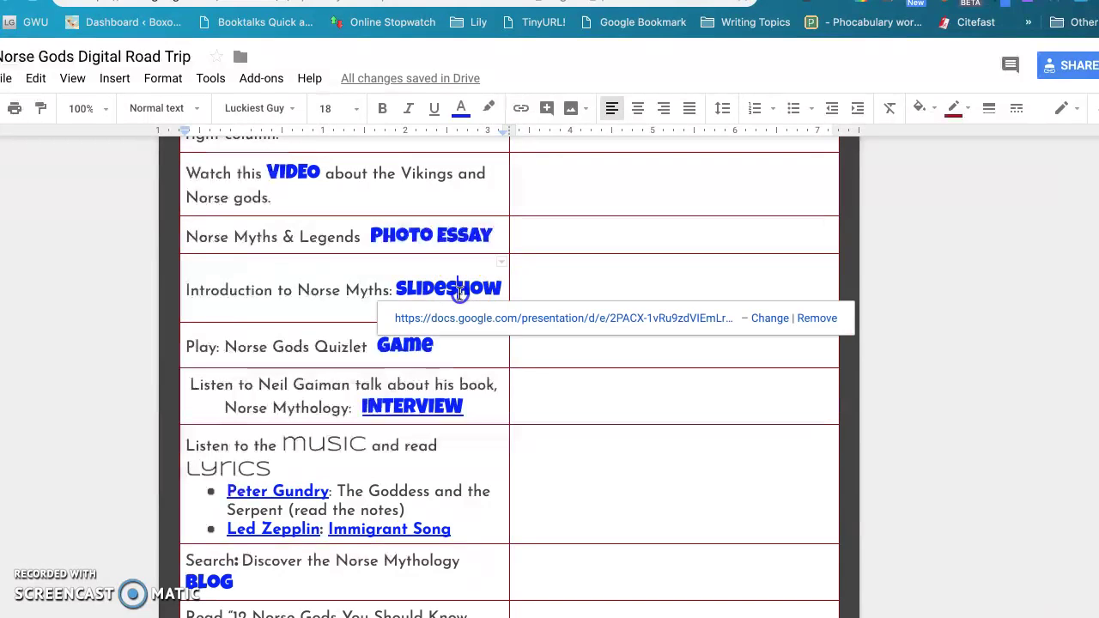
click(473, 325)
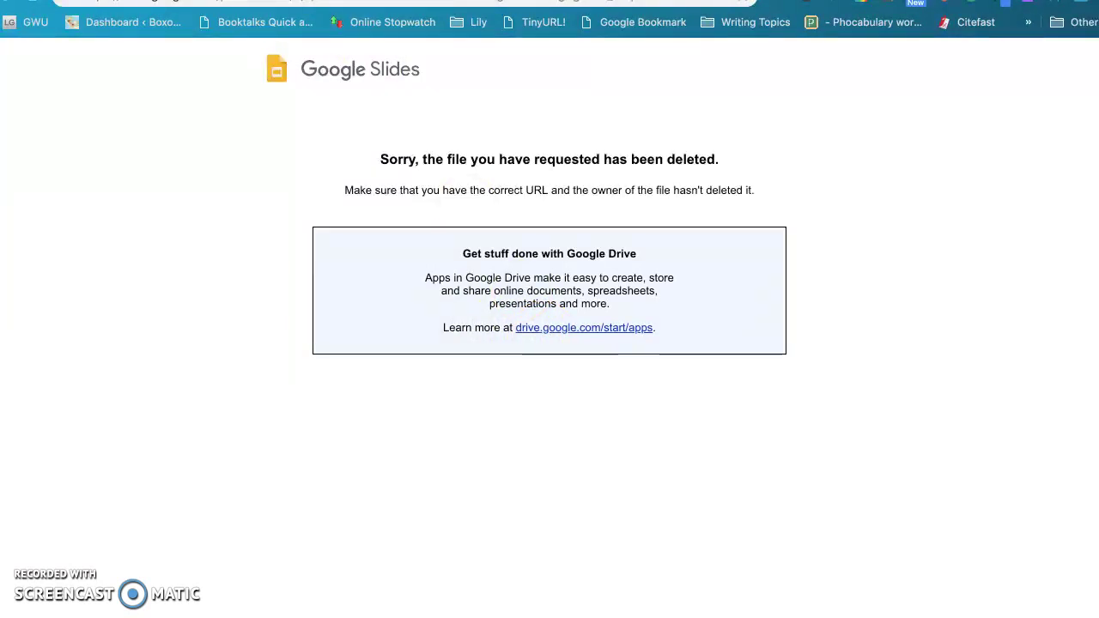
Step: Return to the document and show the GAME link's Quizlet Norse gods flash-cards address
key(ctrl+w)
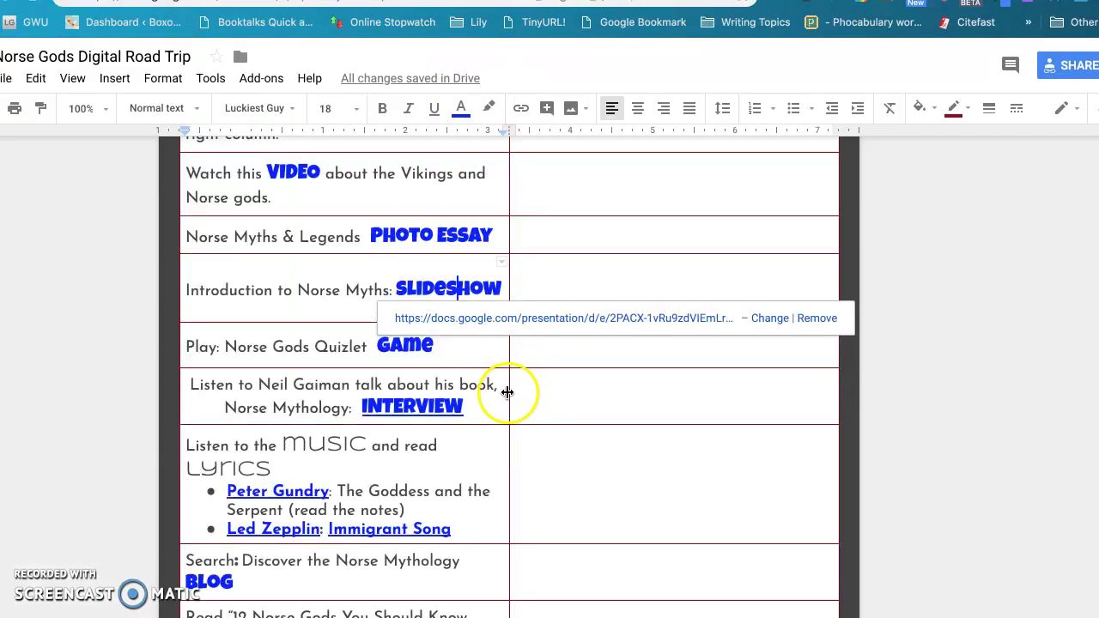
click(506, 393)
click(422, 347)
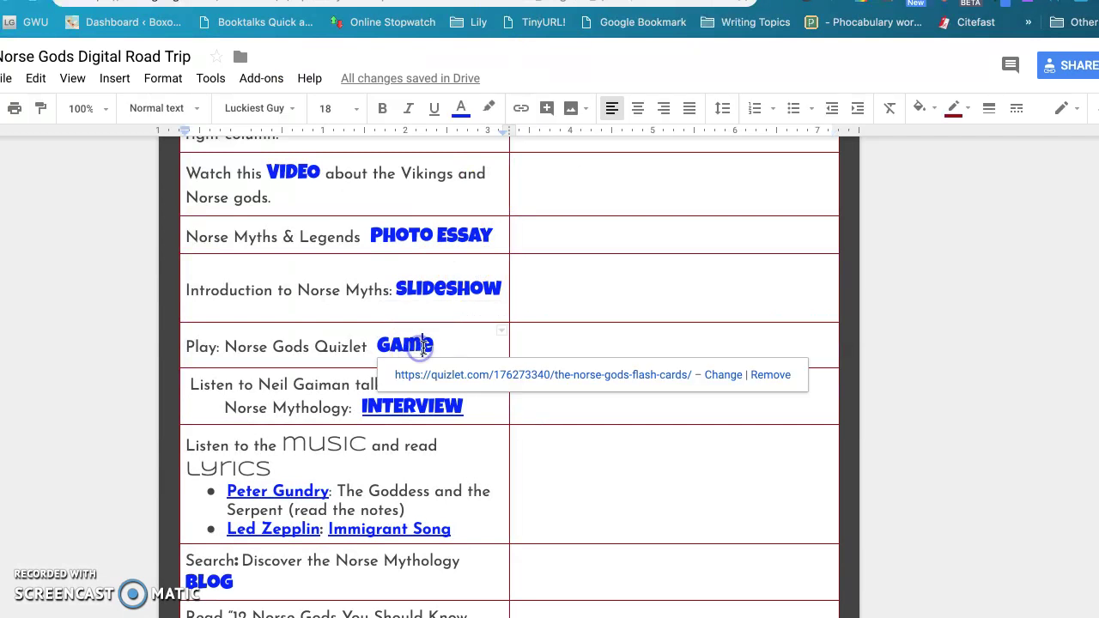
Step: Browse the Quizlet 'The Norse Gods' terms, such as Yggdrasil and Asgard, then return to the road-trip doc
click(447, 375)
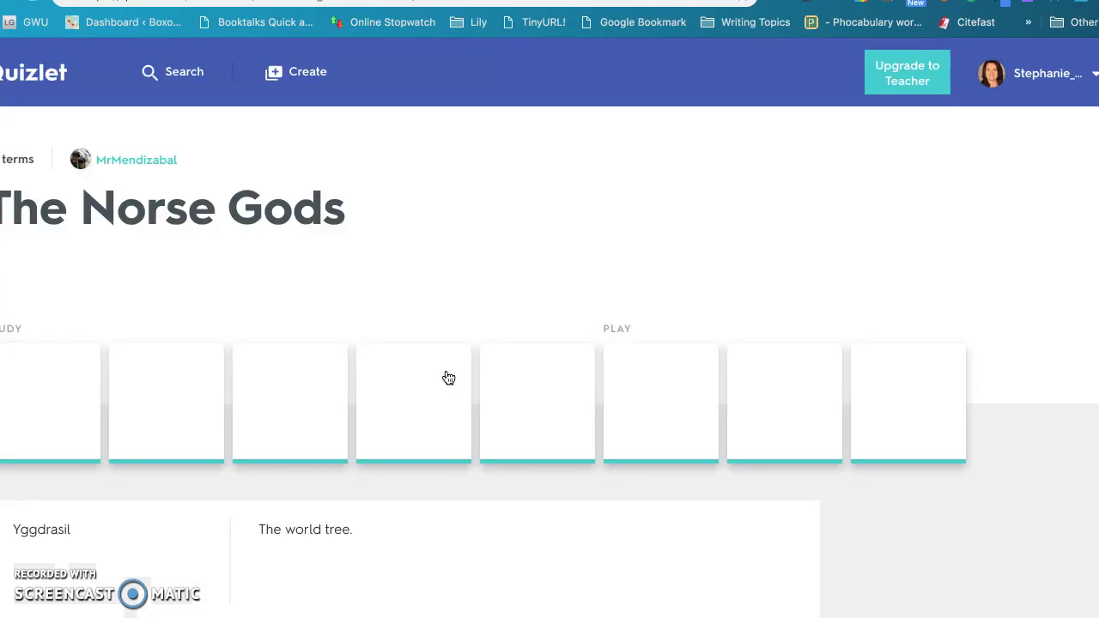
scroll(448, 378, down, 3)
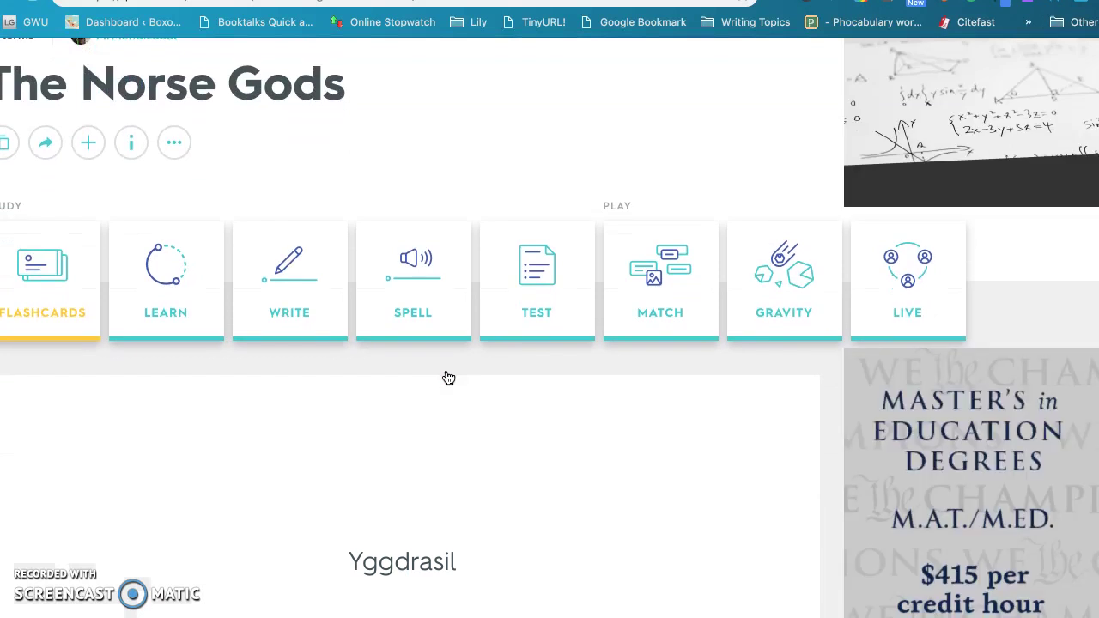
scroll(448, 378, down, 8)
scroll(448, 378, down, 6)
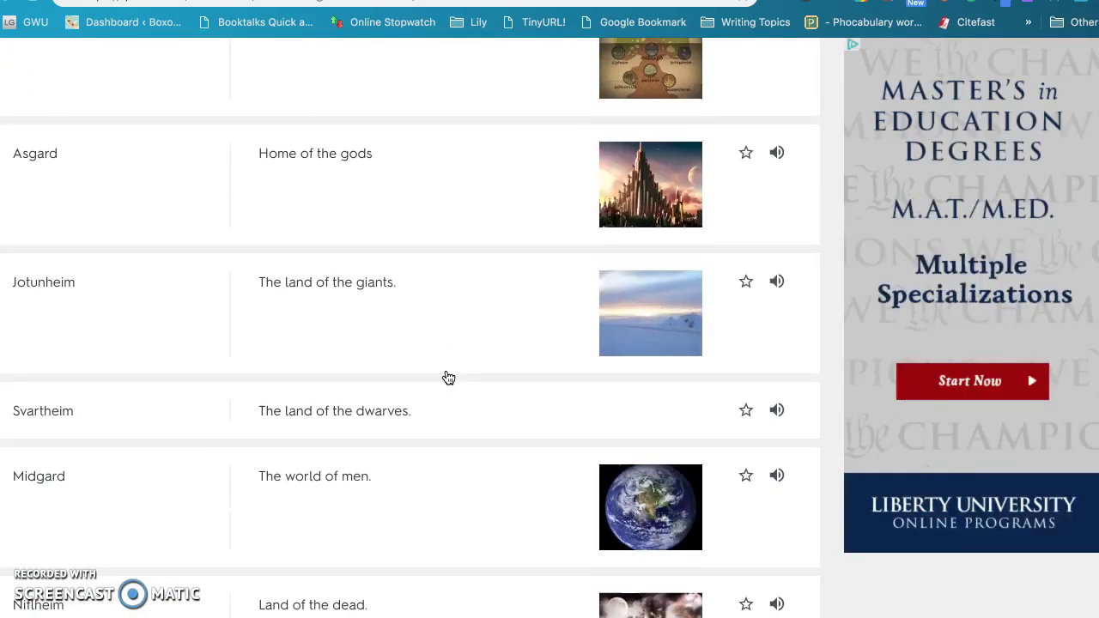
scroll(448, 378, down, 8)
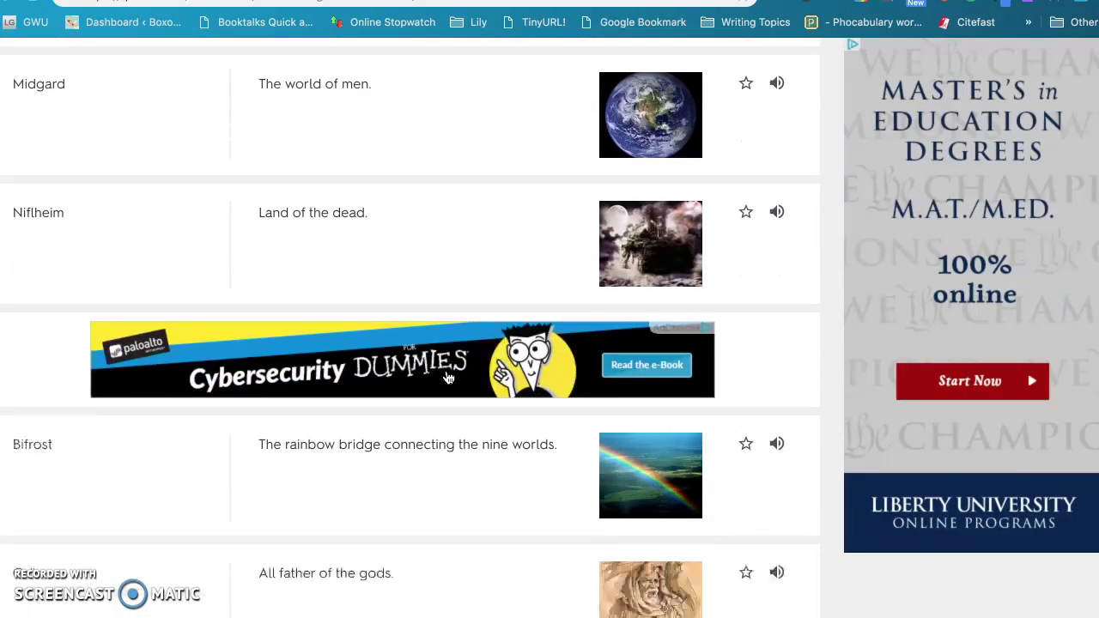
key(Home)
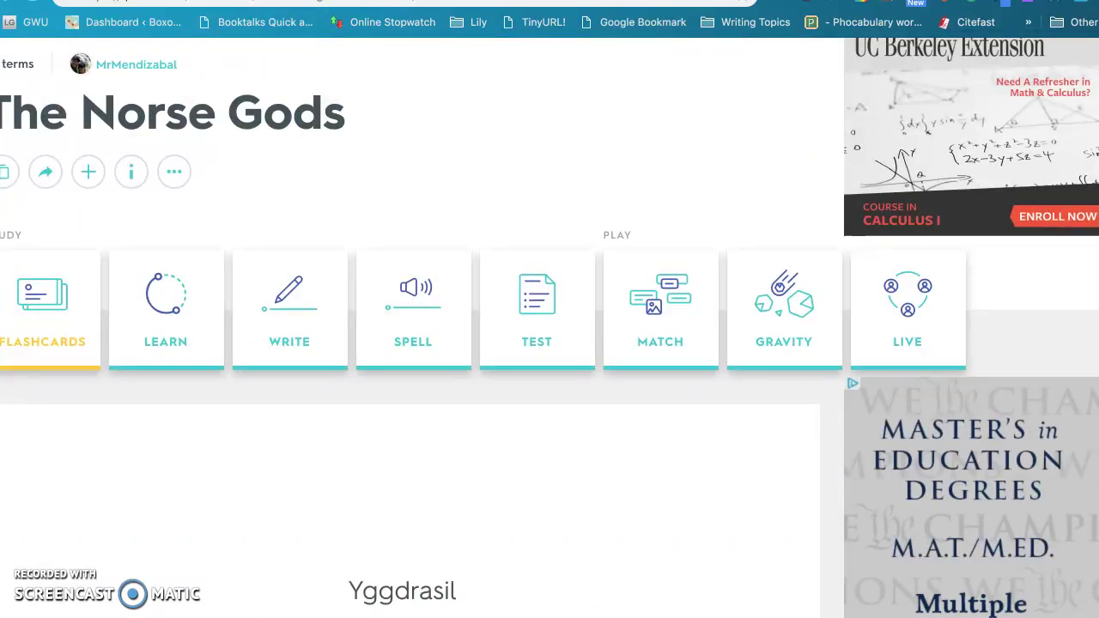
key(ctrl+Tab)
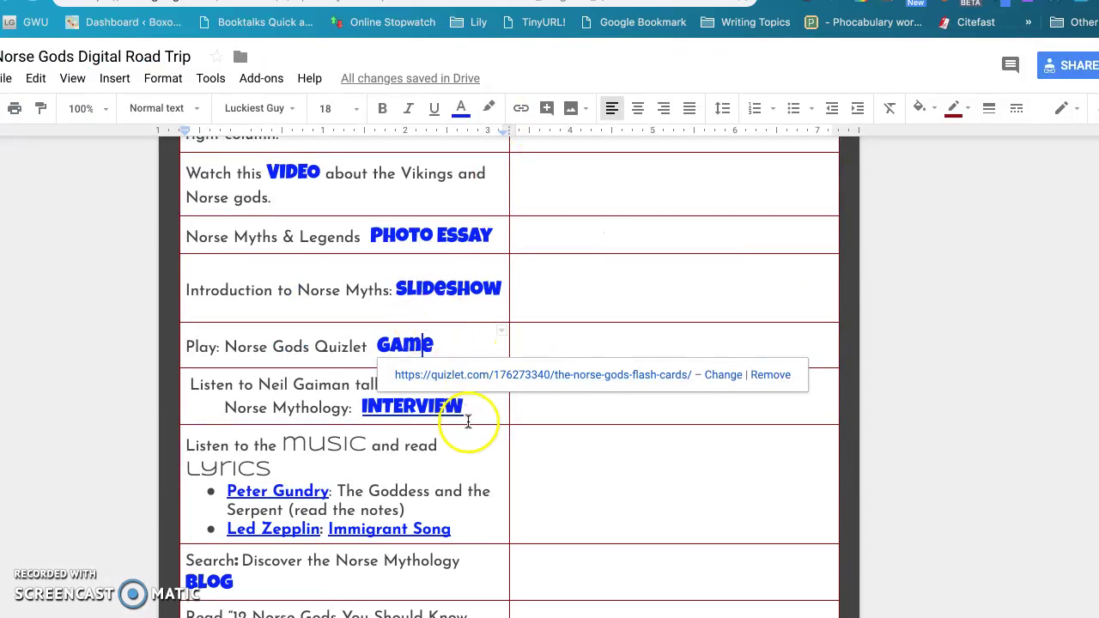
Step: Follow the Peter Gundry link to play 'The Goddess & The Serpent (Corchen)' on YouTube
click(468, 433)
scroll(468, 425, down, 3)
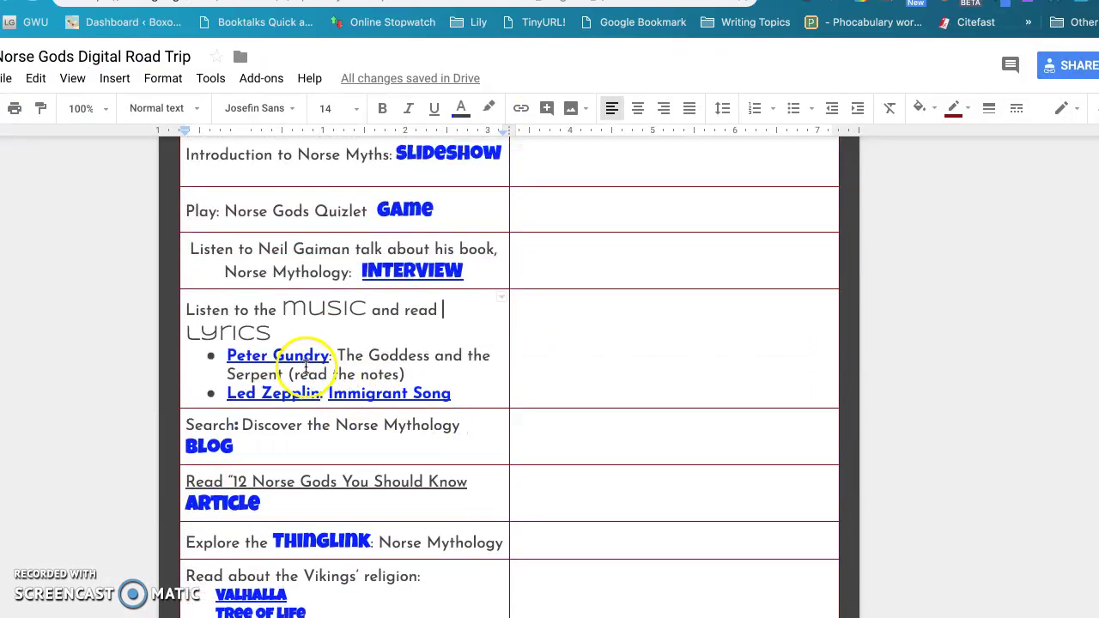
click(301, 358)
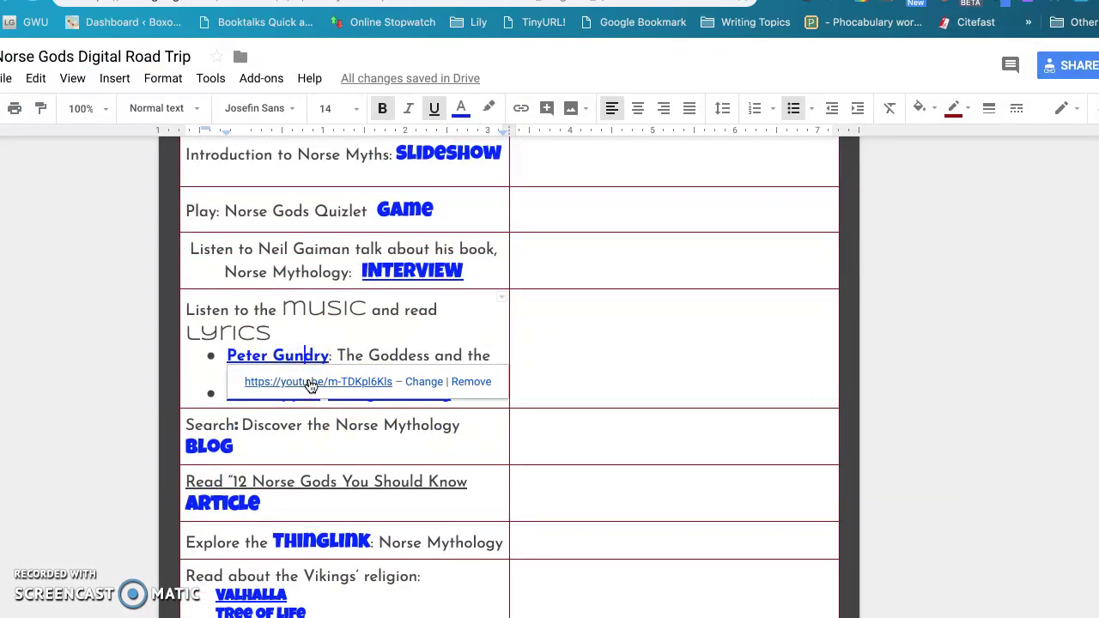
click(311, 382)
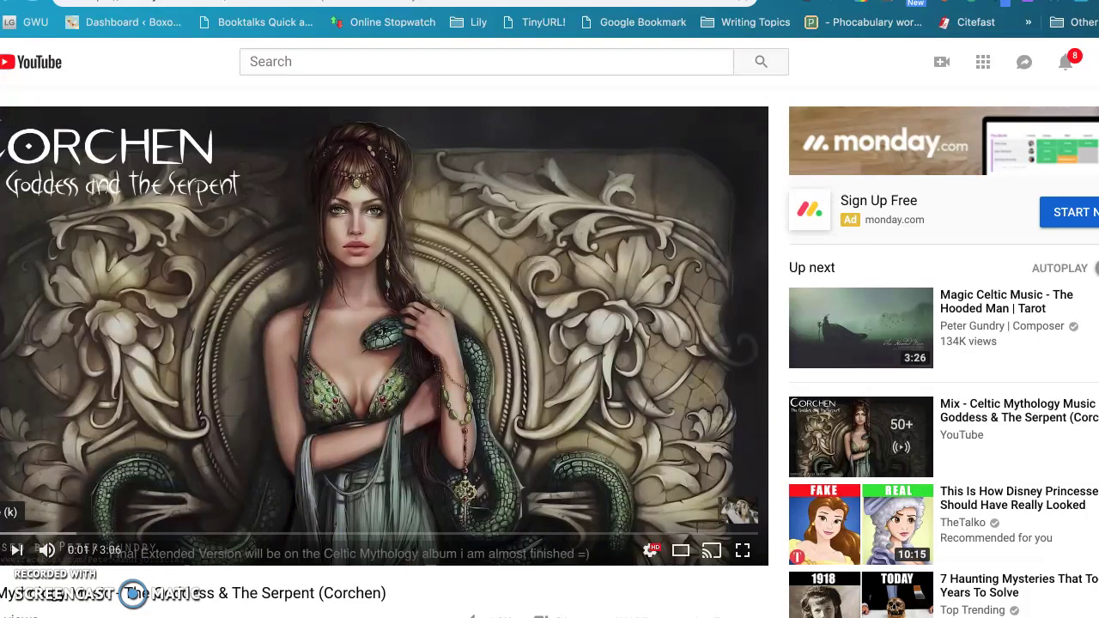
Step: Read the Corchen video's description, then go back to the road-trip document
scroll(133, 526, down, 2)
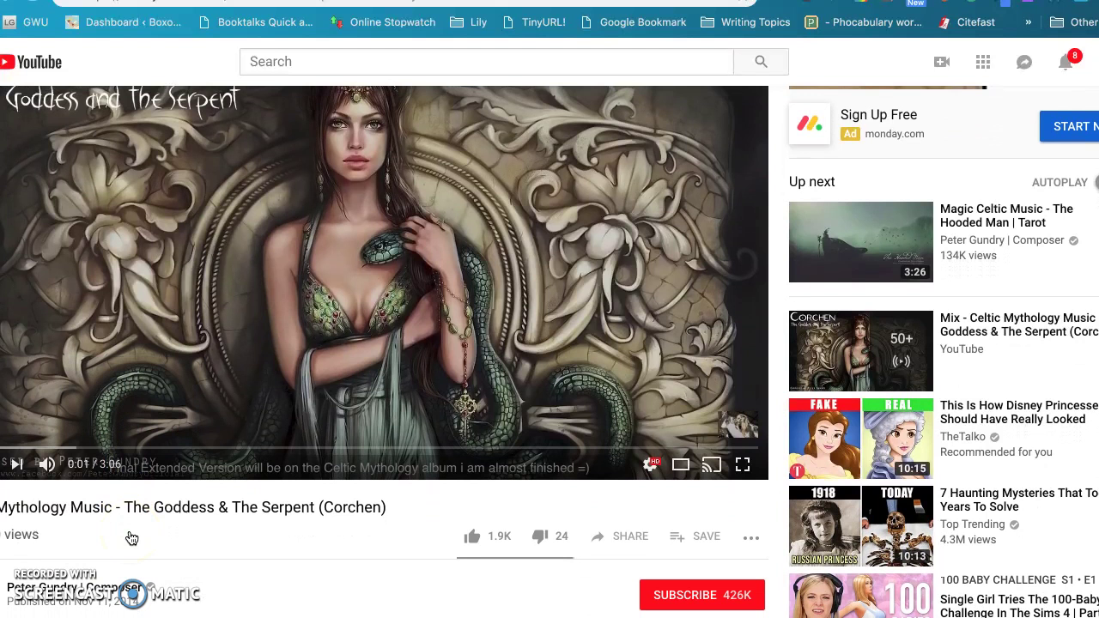
scroll(132, 538, down, 4)
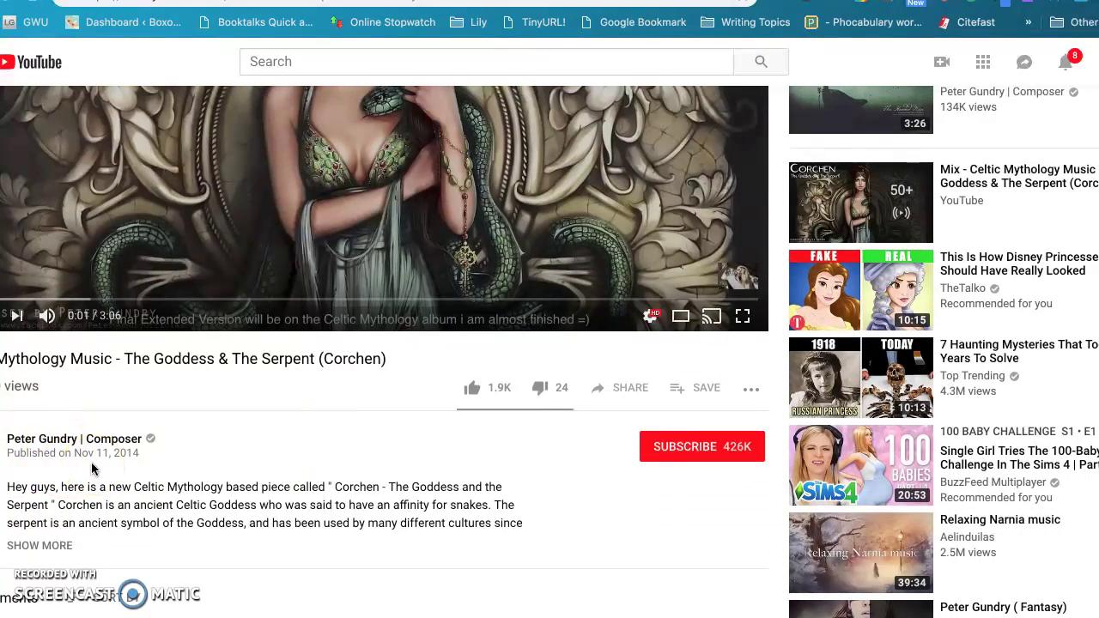
scroll(93, 468, up, 1)
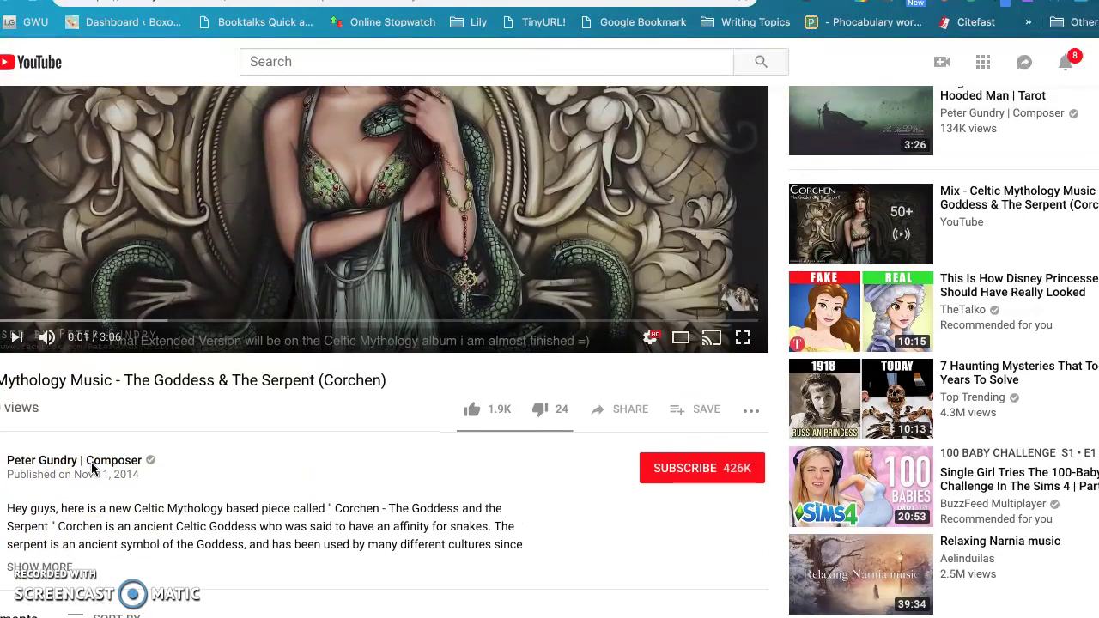
scroll(93, 468, up, 5)
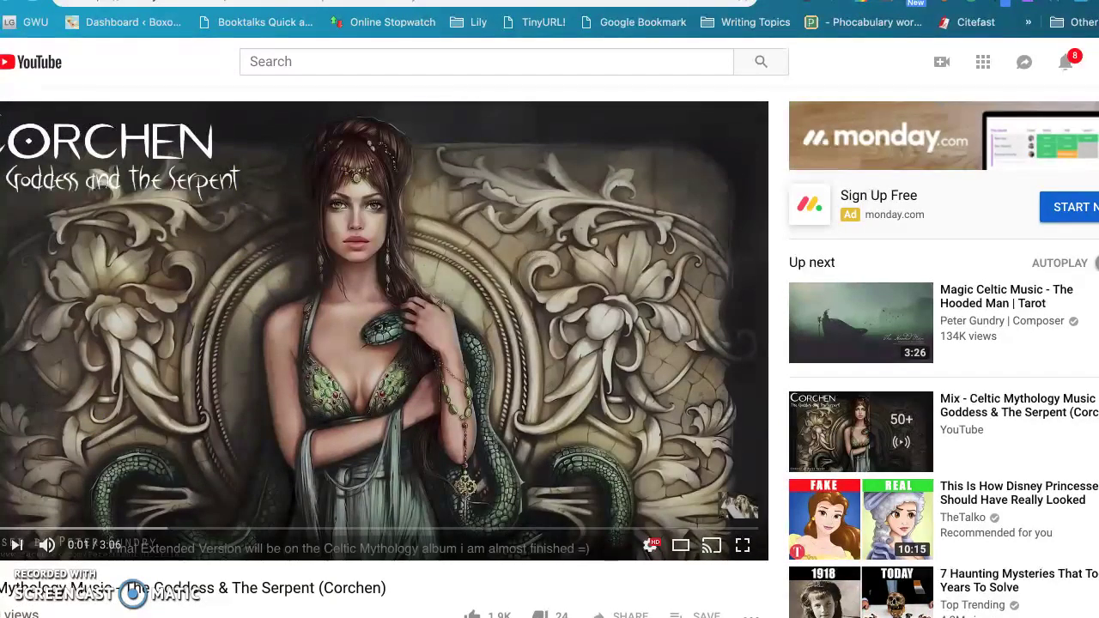
click(451, 3)
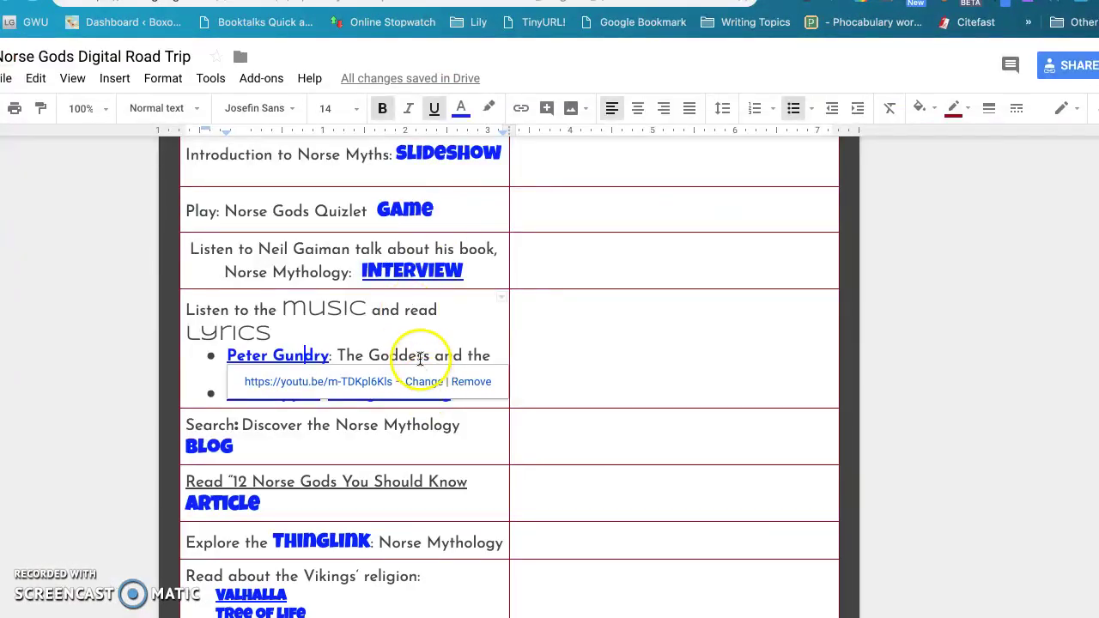
Step: Open the Led Zeppelin 'Immigrant Song' youtu.be link from the document
click(416, 349)
click(288, 394)
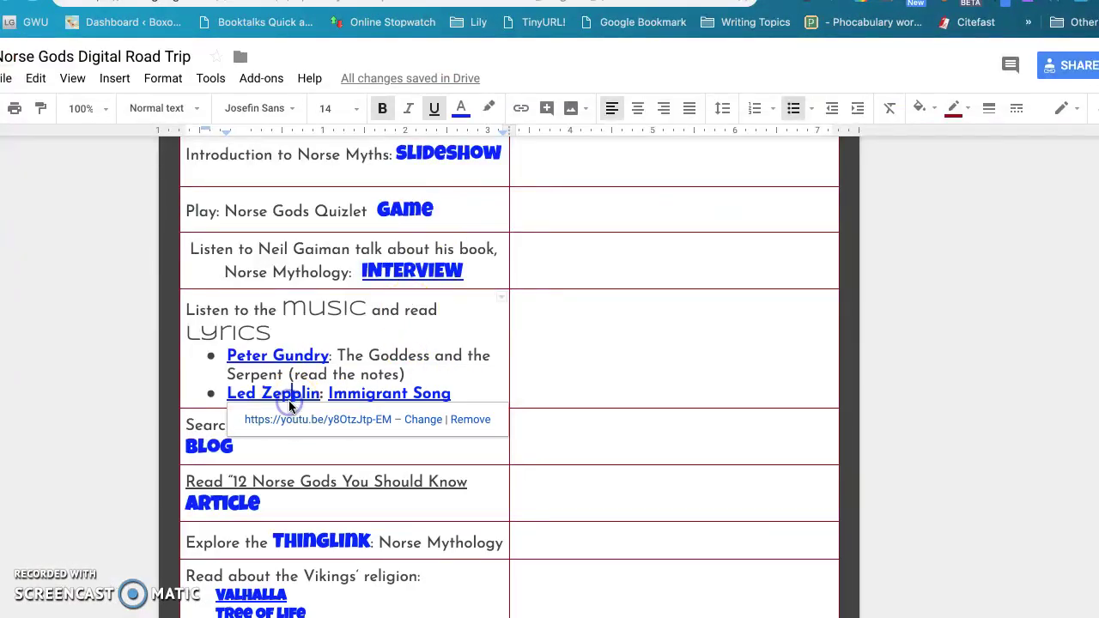
click(303, 420)
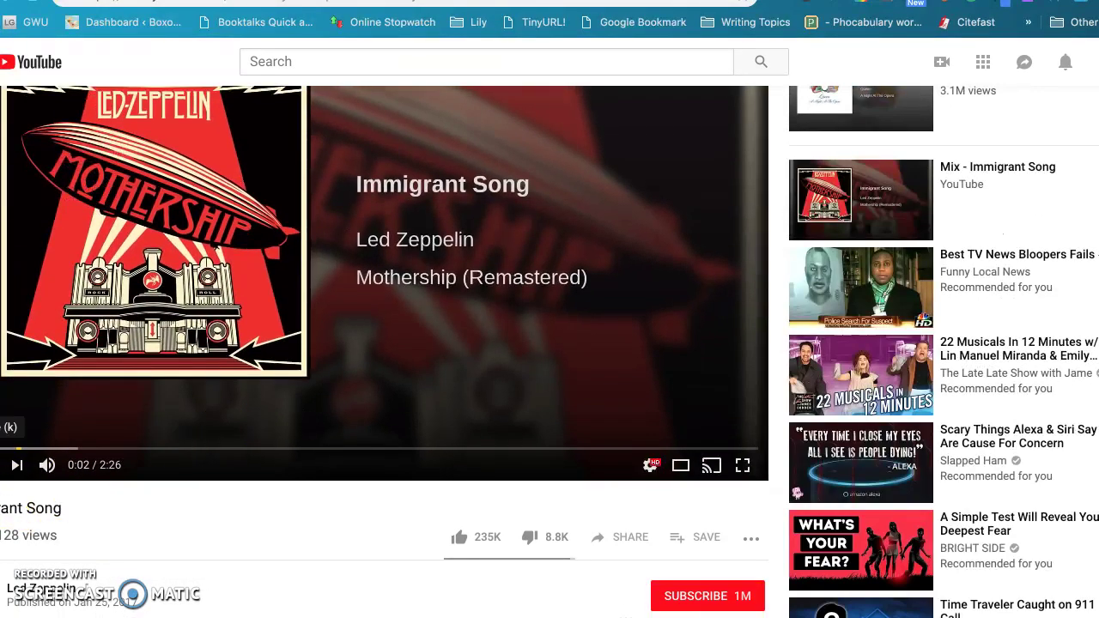
Step: Look over the Immigrant Song video's description and comments
scroll(74, 454, up, 2)
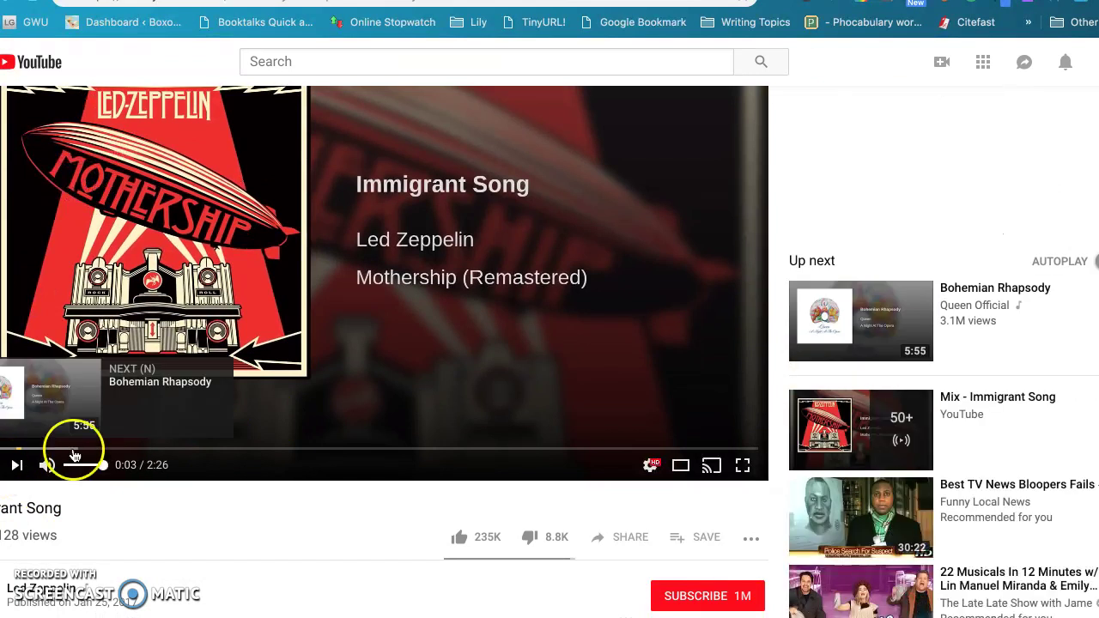
scroll(292, 392, down, 4)
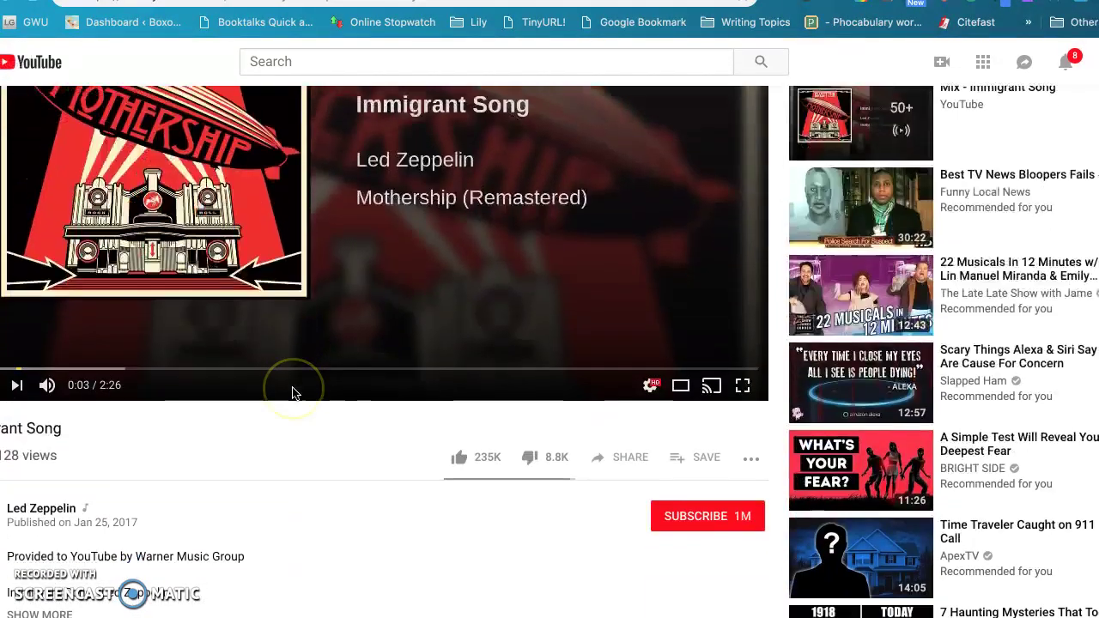
scroll(292, 394, down, 4)
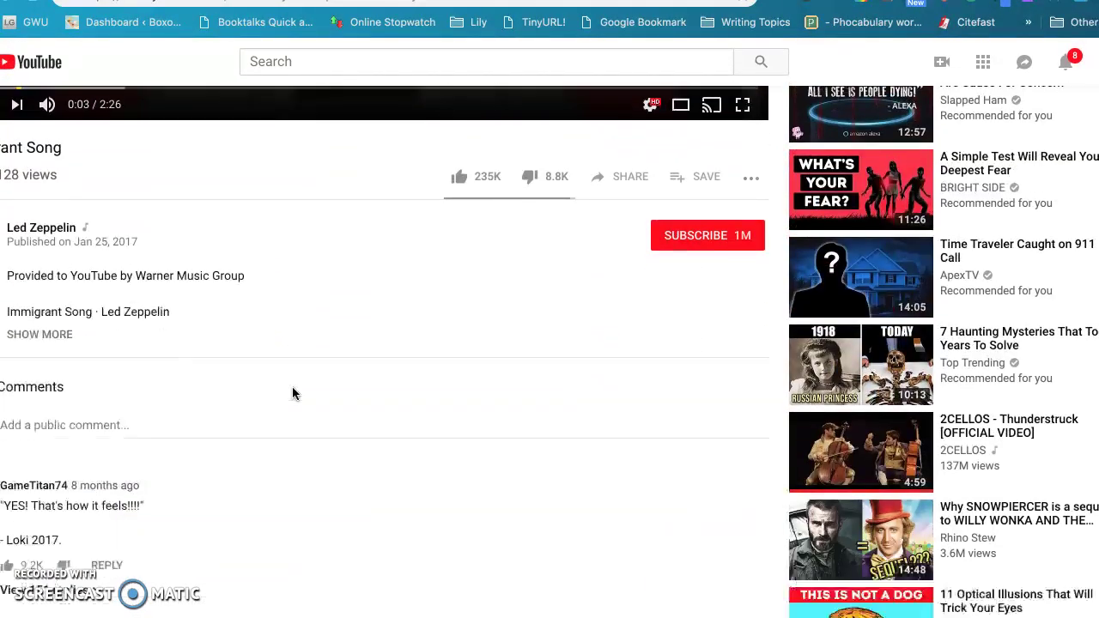
scroll(292, 394, up, 5)
scroll(293, 393, up, 4)
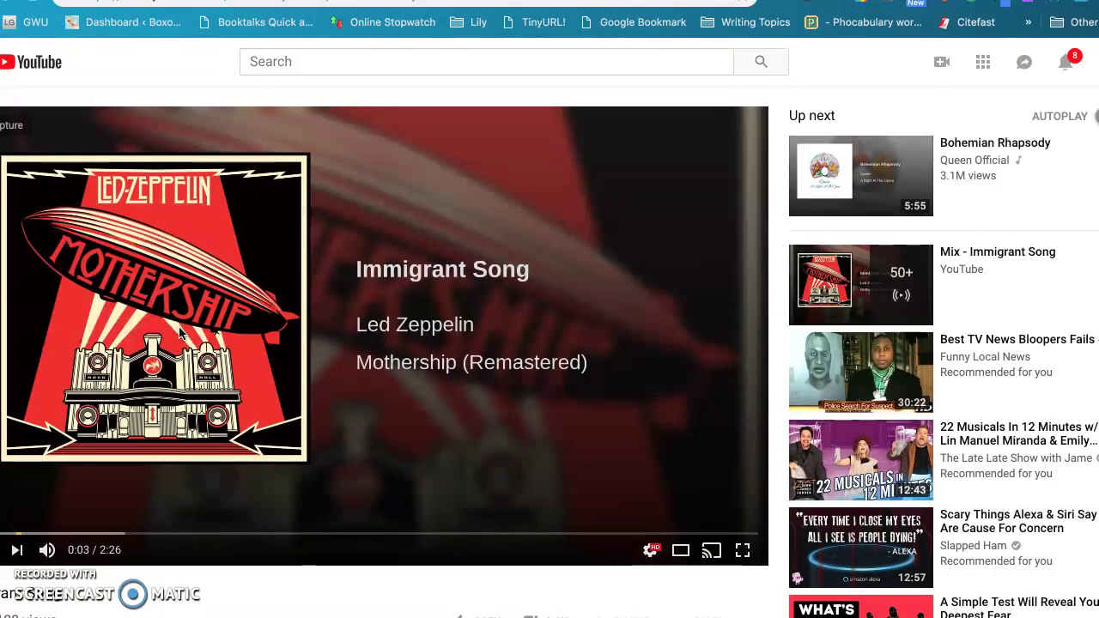
scroll(180, 333, down, 1)
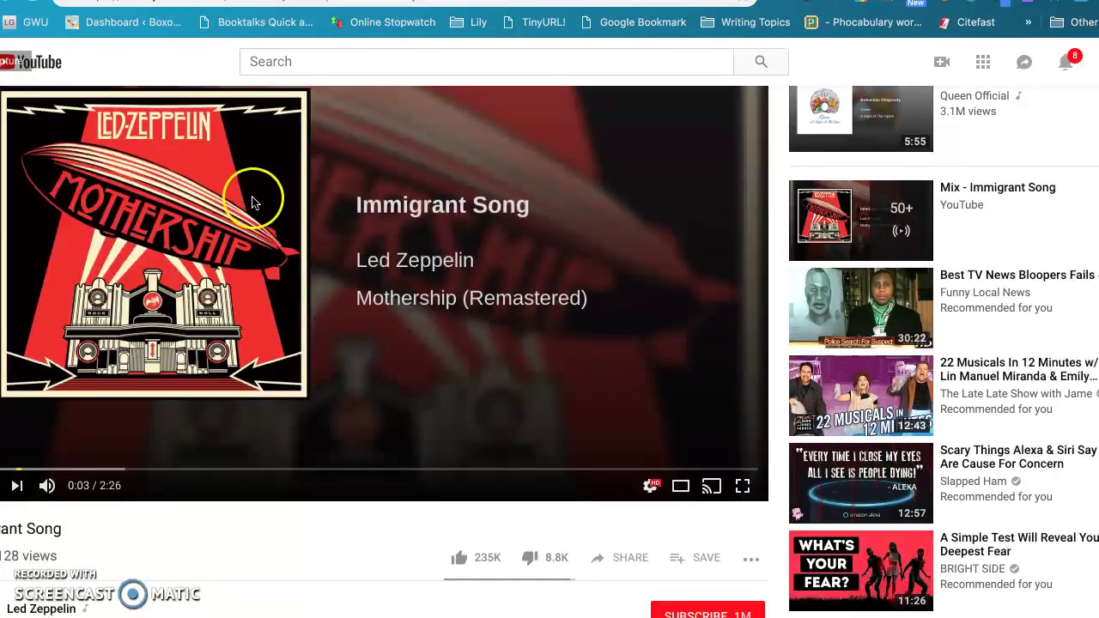
scroll(238, 266, down, 1)
scroll(228, 271, down, 1)
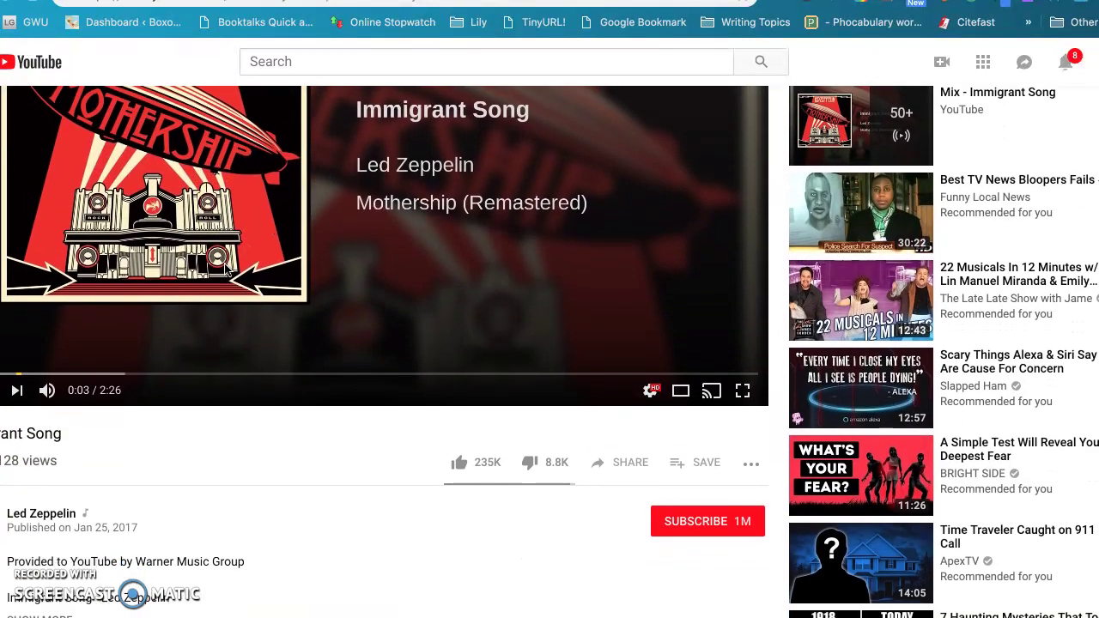
scroll(227, 269, up, 2)
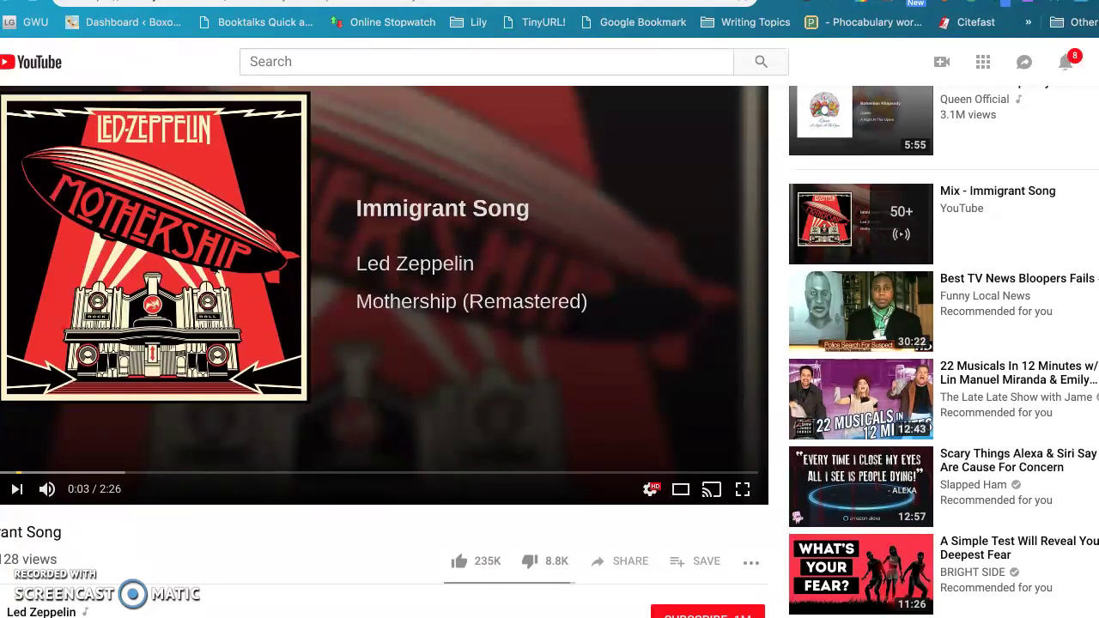
Step: Go back to the hyperdoc and follow its BLOG link to the Norse Mythology Blog
key(ctrl+w)
click(346, 338)
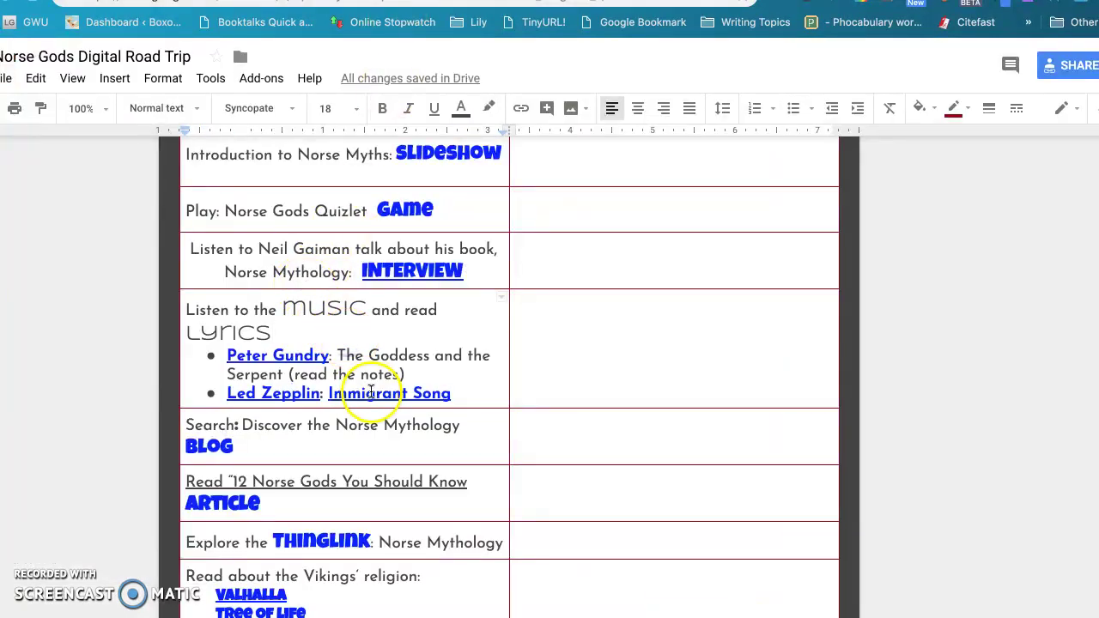
scroll(371, 397, down, 1)
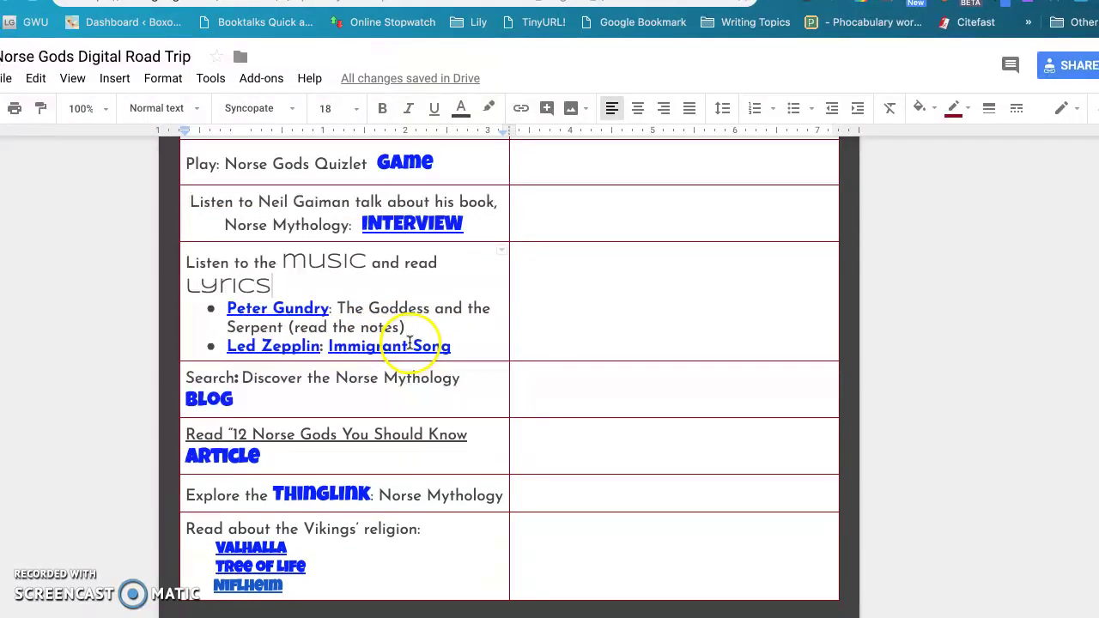
click(528, 273)
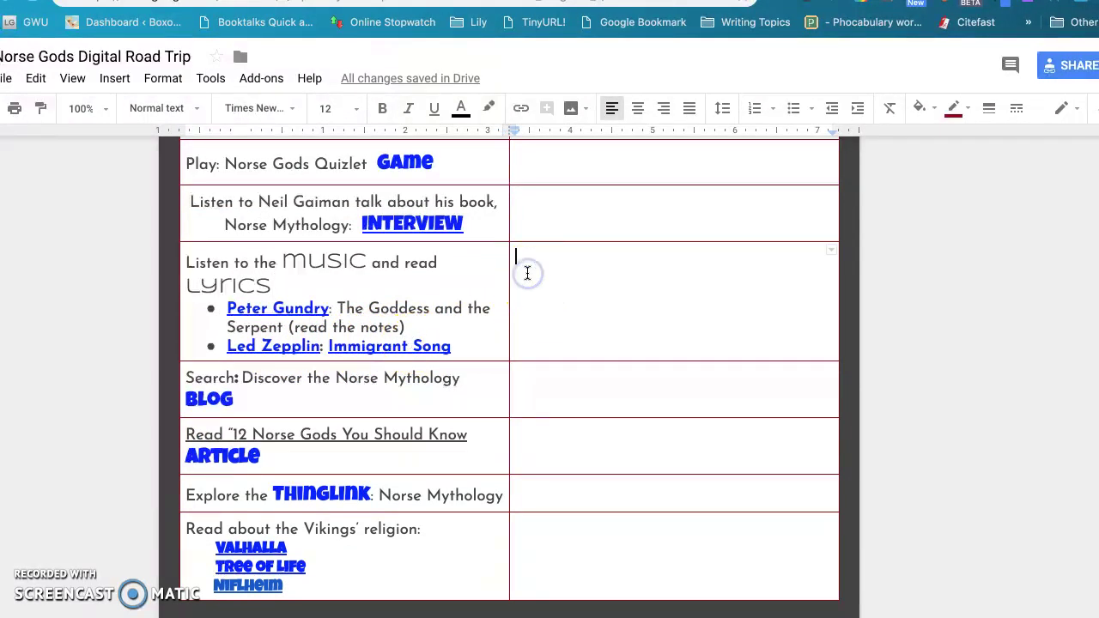
Step: Read down through the Wotan in Chicago interview with the bass-baritone
scroll(527, 274, down, 2)
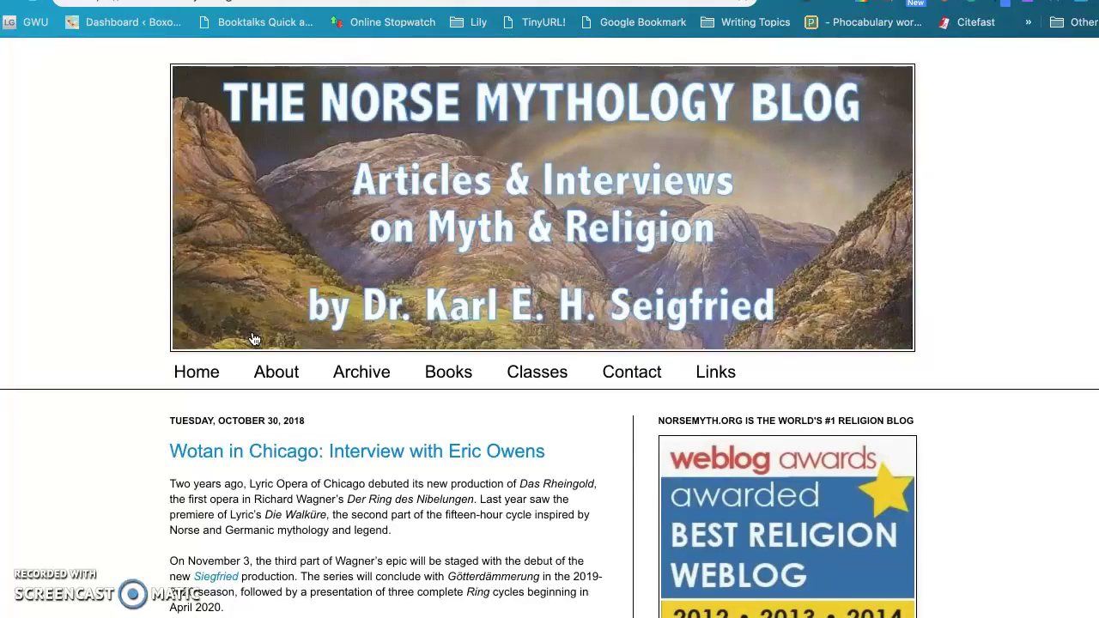
scroll(255, 339, down, 2)
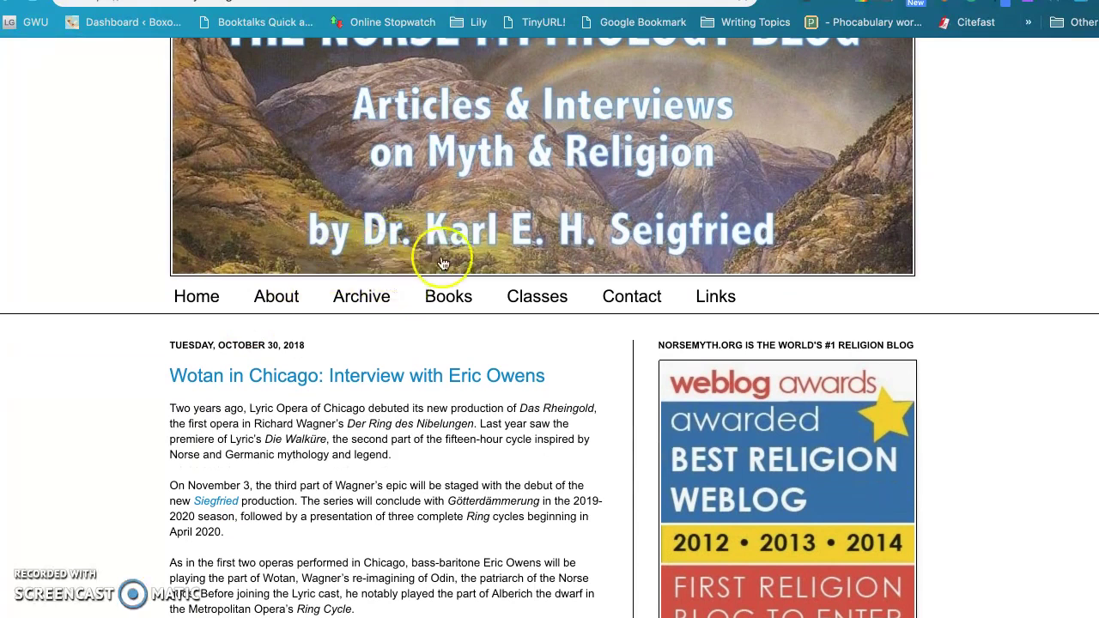
scroll(523, 329, down, 3)
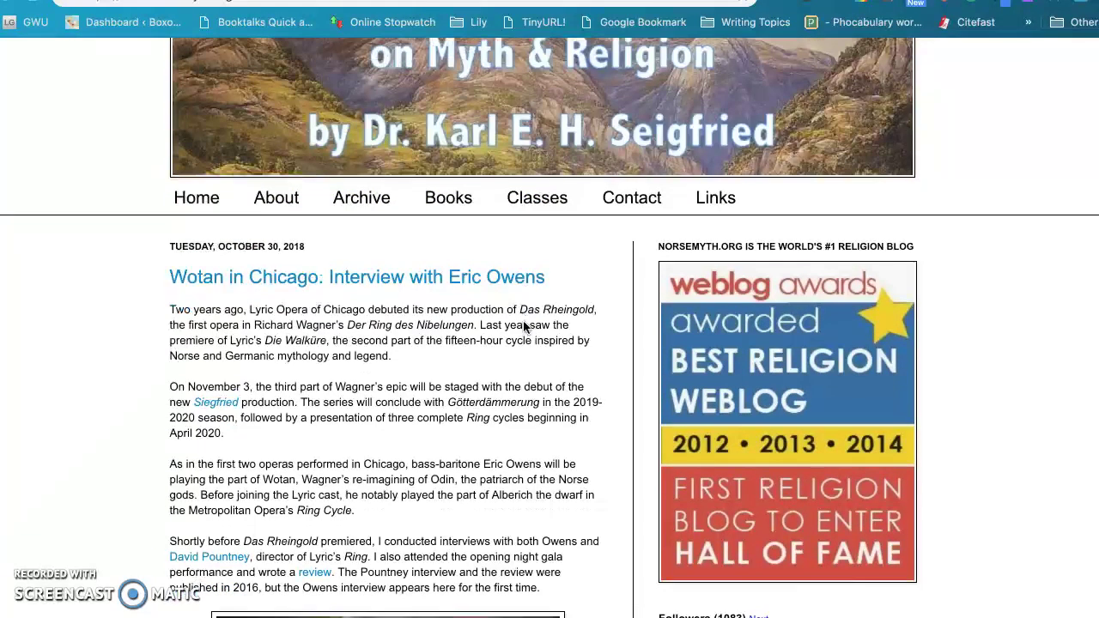
scroll(523, 326, down, 15)
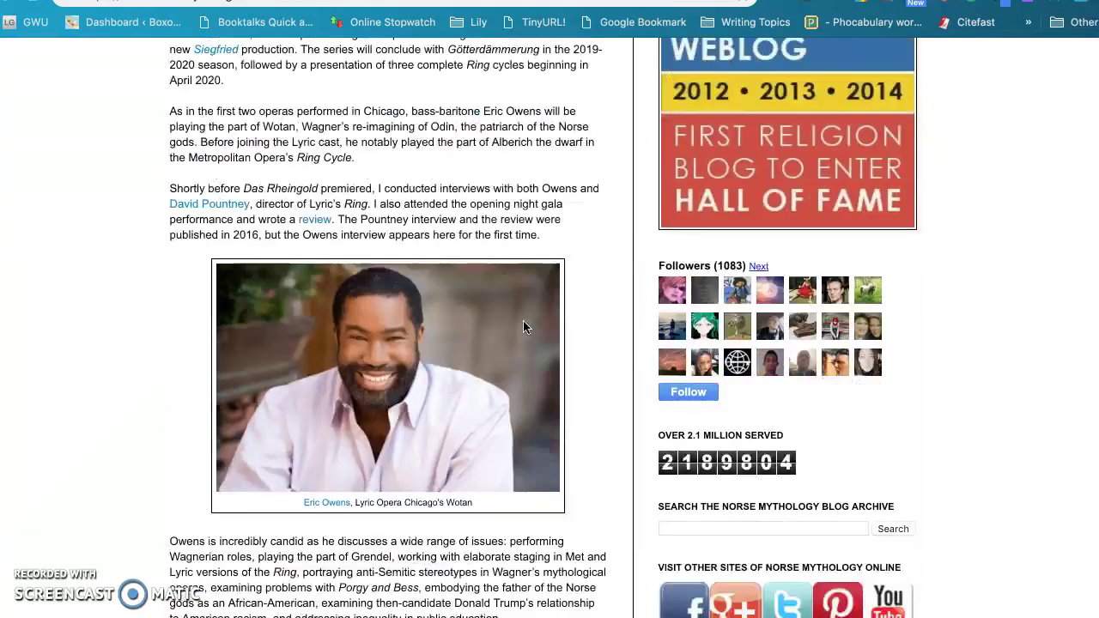
scroll(523, 326, down, 20)
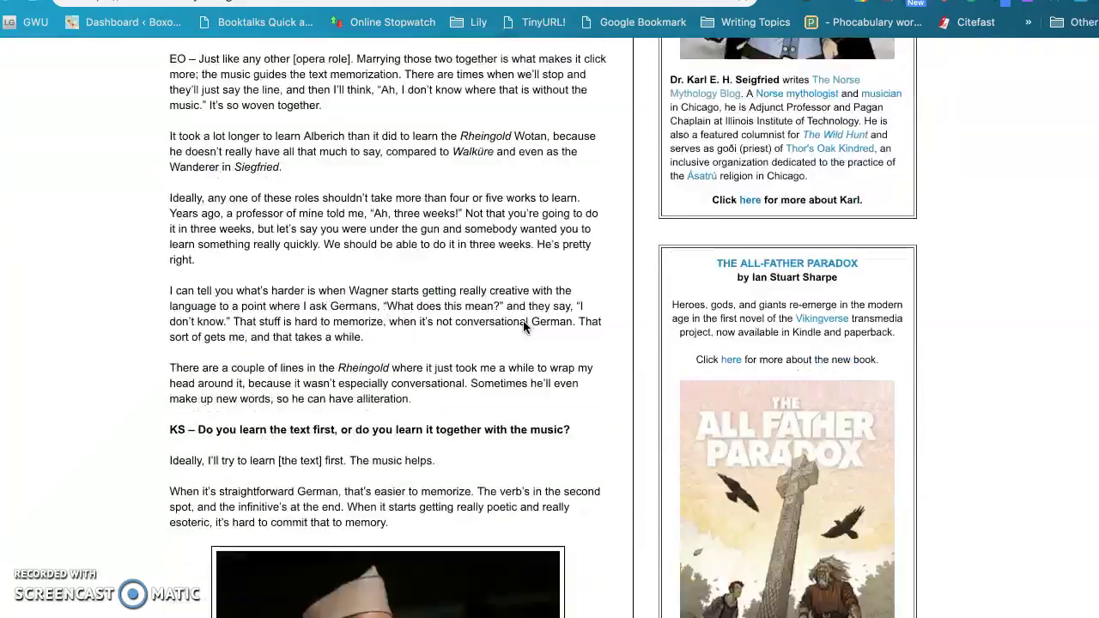
scroll(526, 326, down, 20)
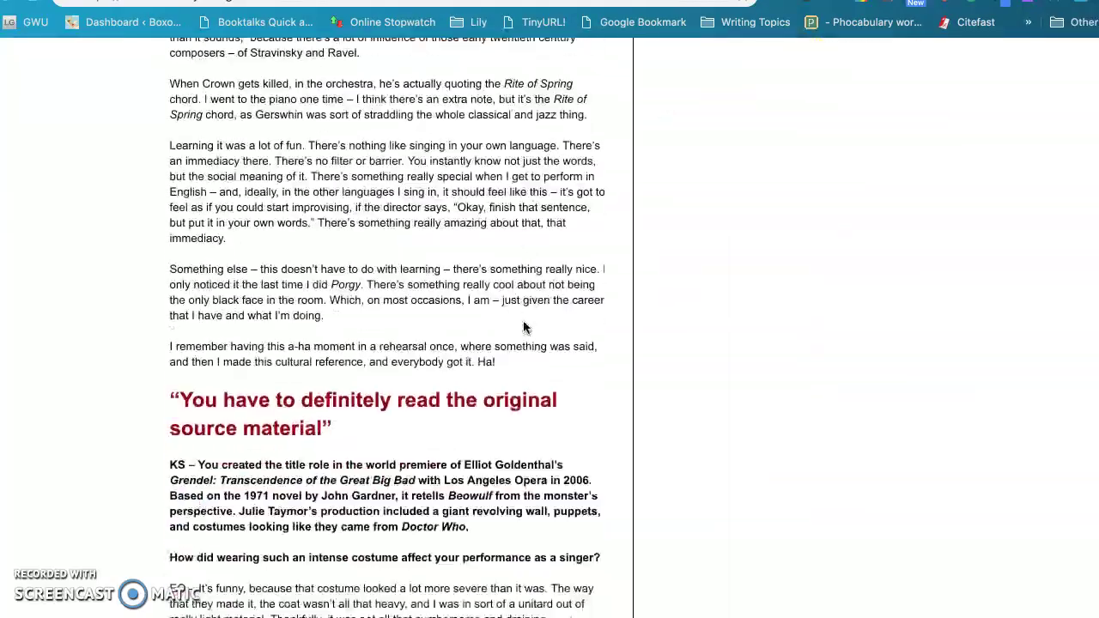
scroll(524, 326, down, 14)
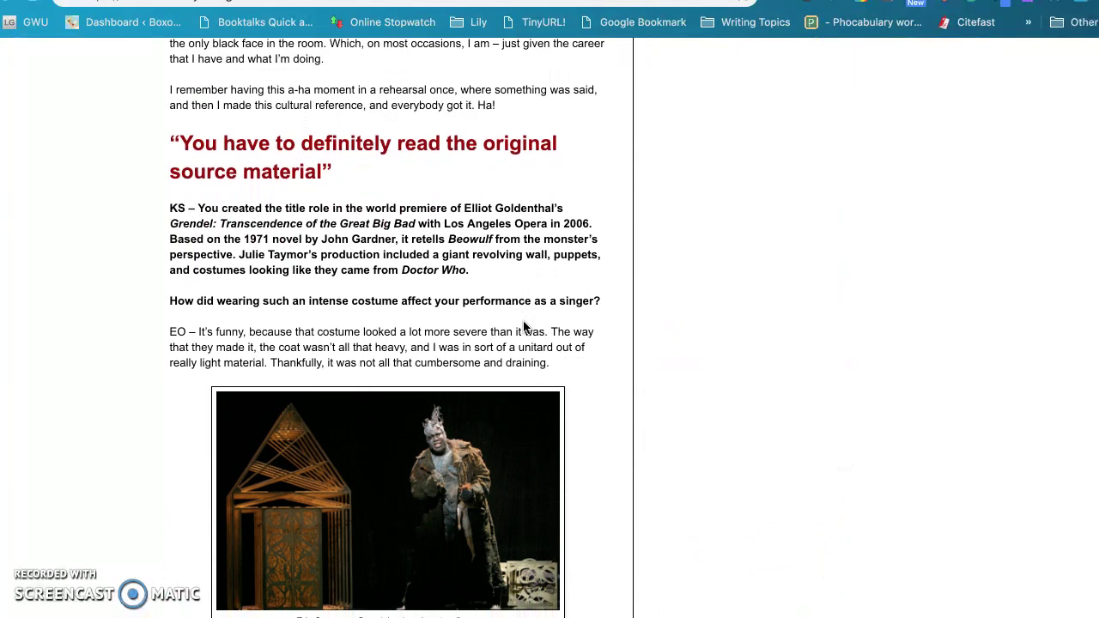
scroll(523, 326, down, 10)
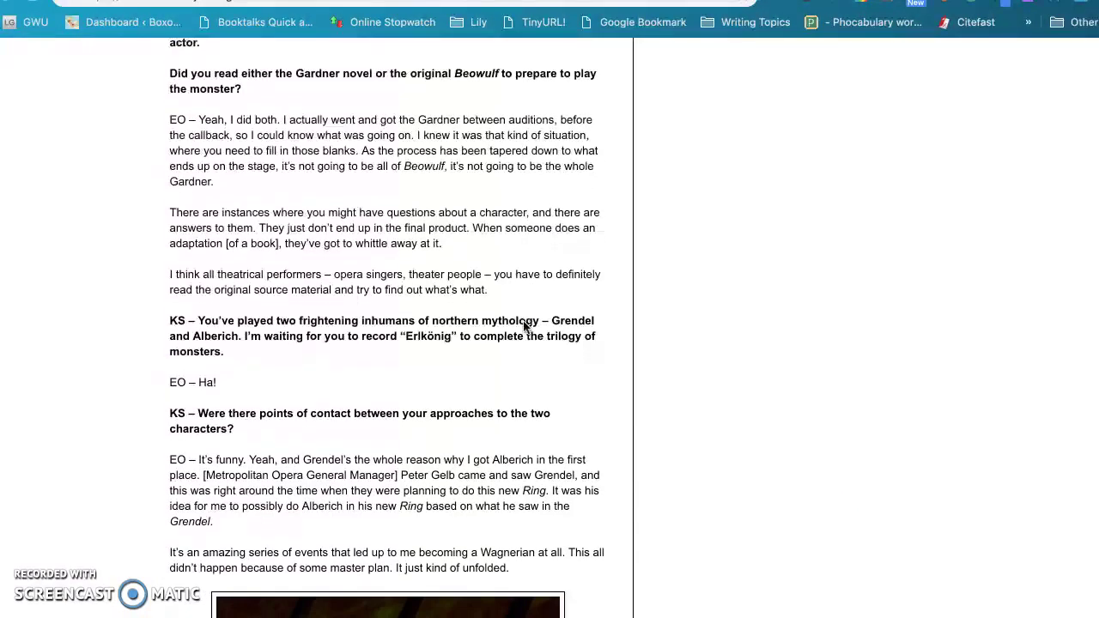
scroll(524, 328, down, 15)
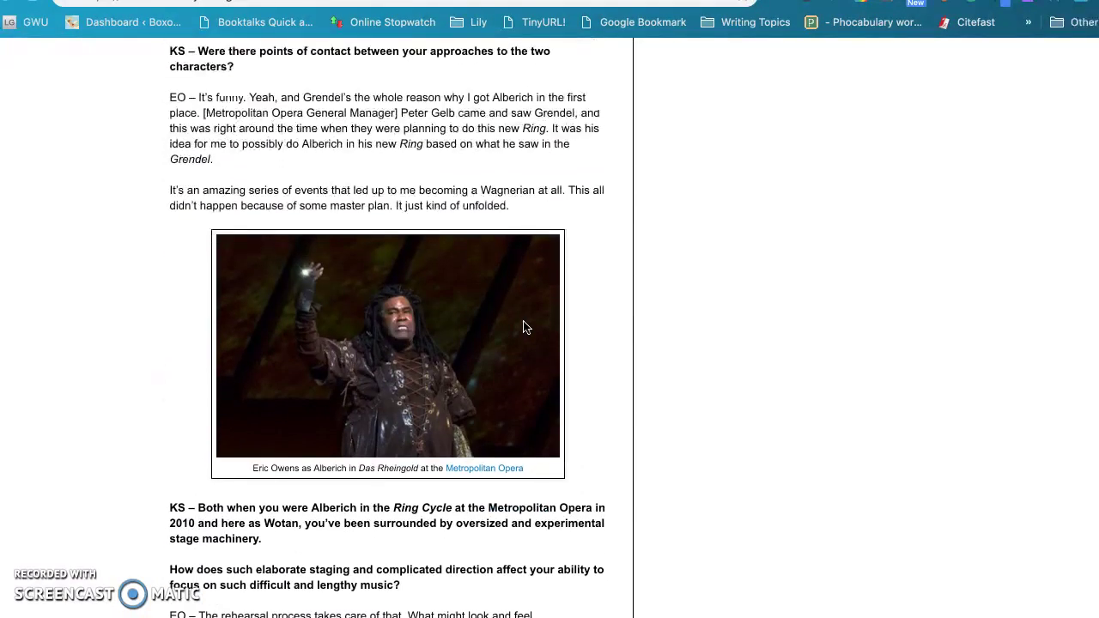
scroll(526, 327, down, 20)
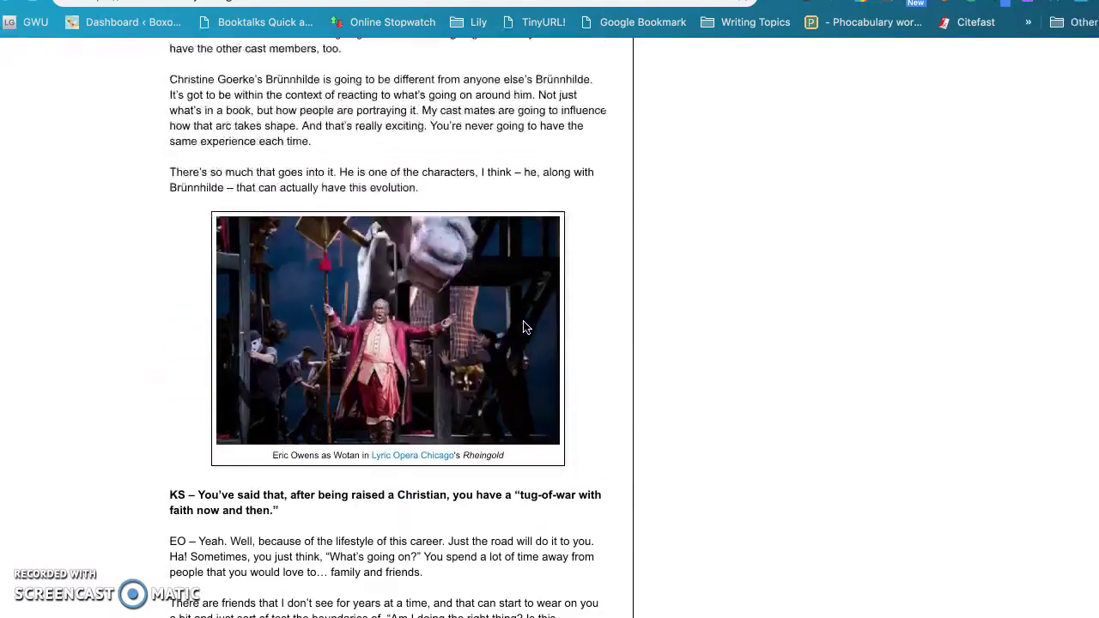
scroll(526, 327, down, 15)
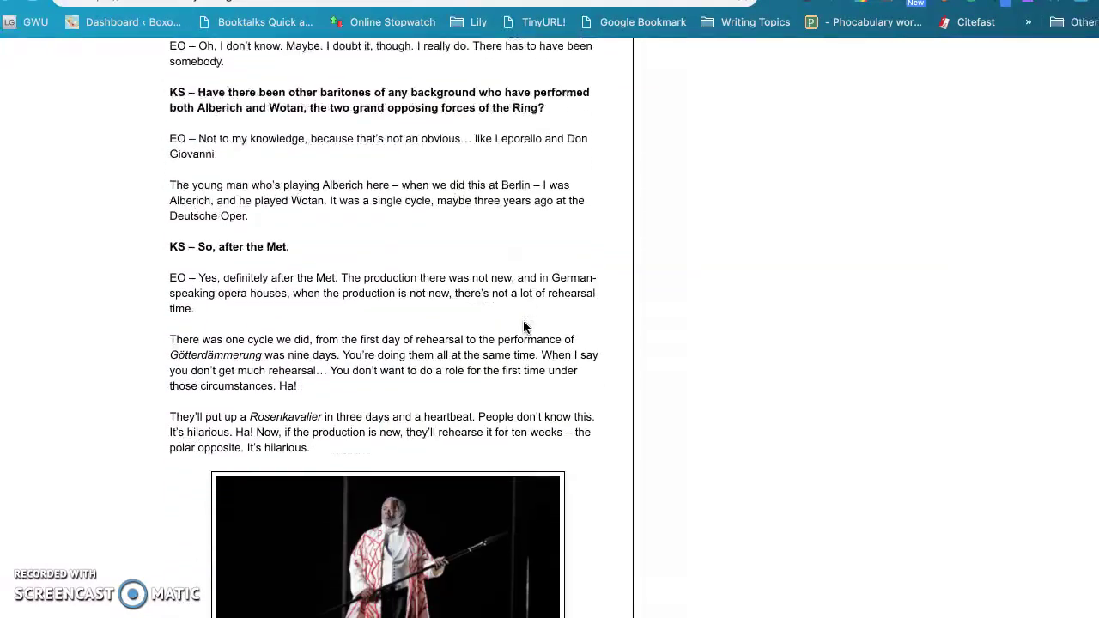
scroll(526, 327, down, 1)
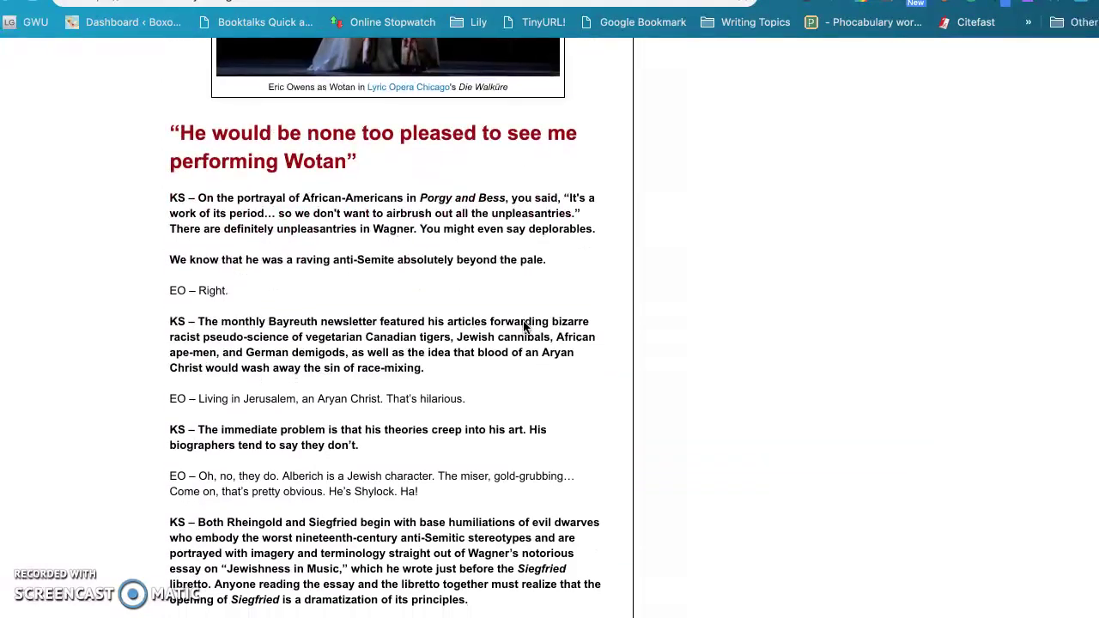
scroll(525, 328, down, 10)
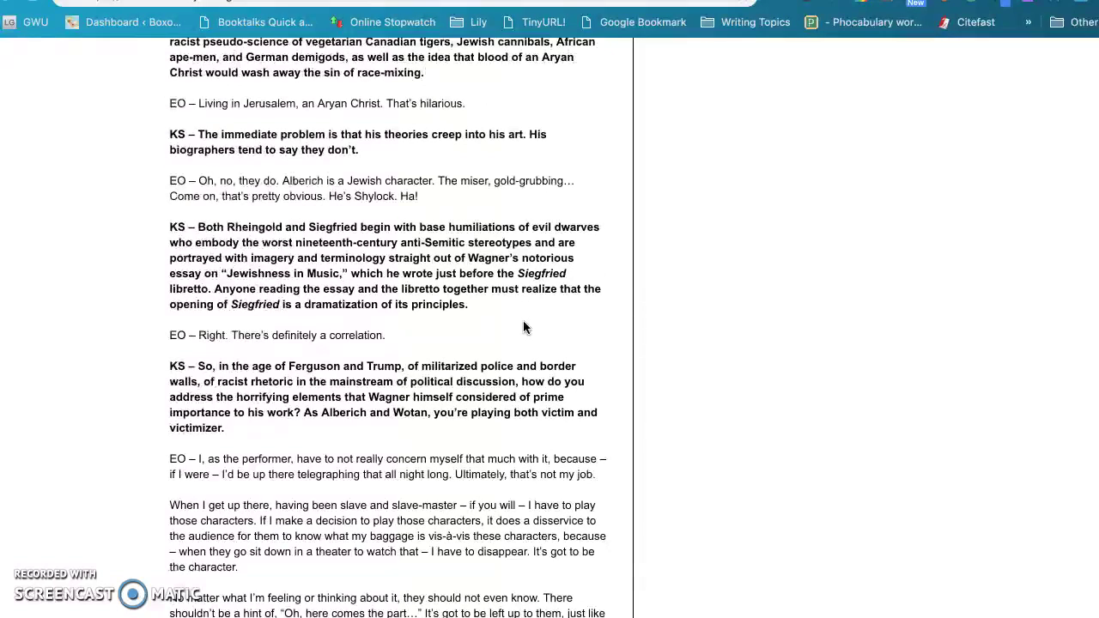
Step: Open the ARTICLE link and skim Realm of History's '12 Major Norse Gods' article down to Ymir
click(155, 33)
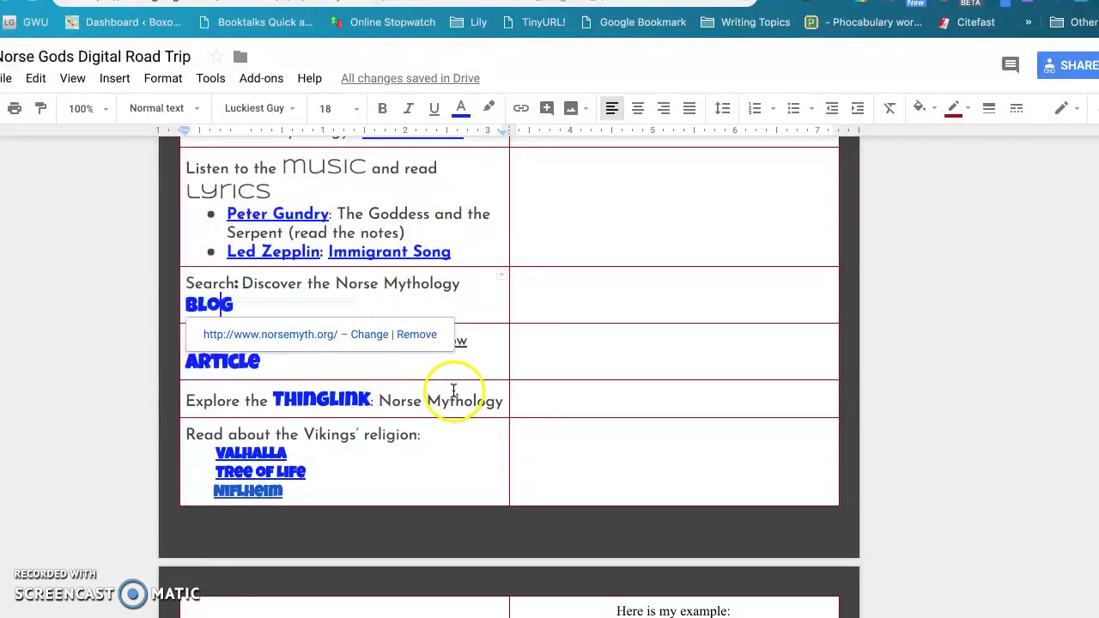
click(448, 371)
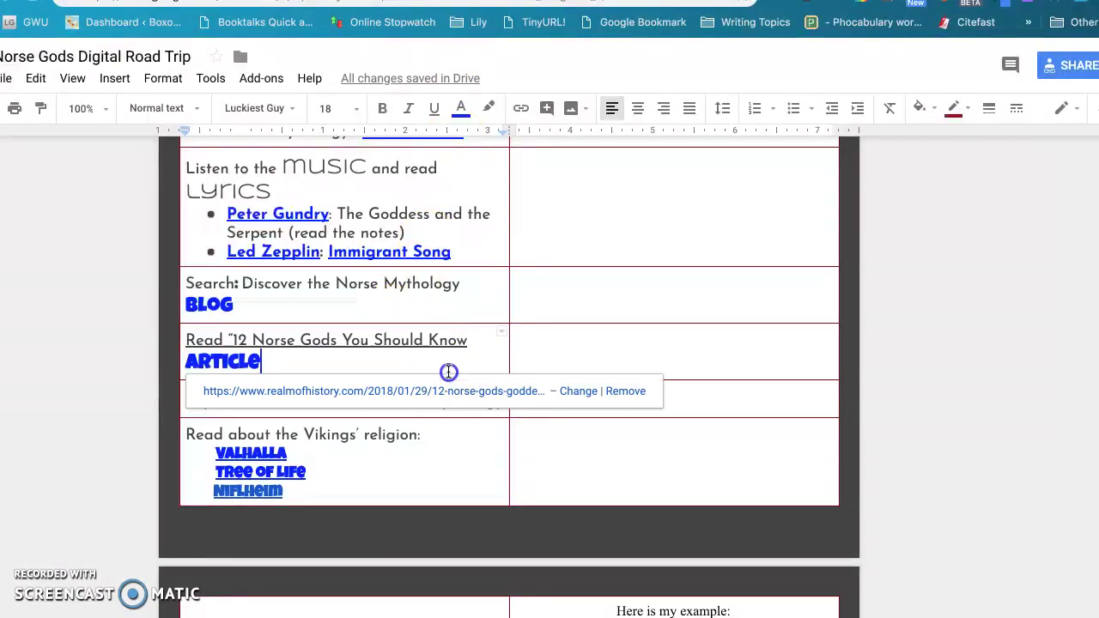
click(280, 395)
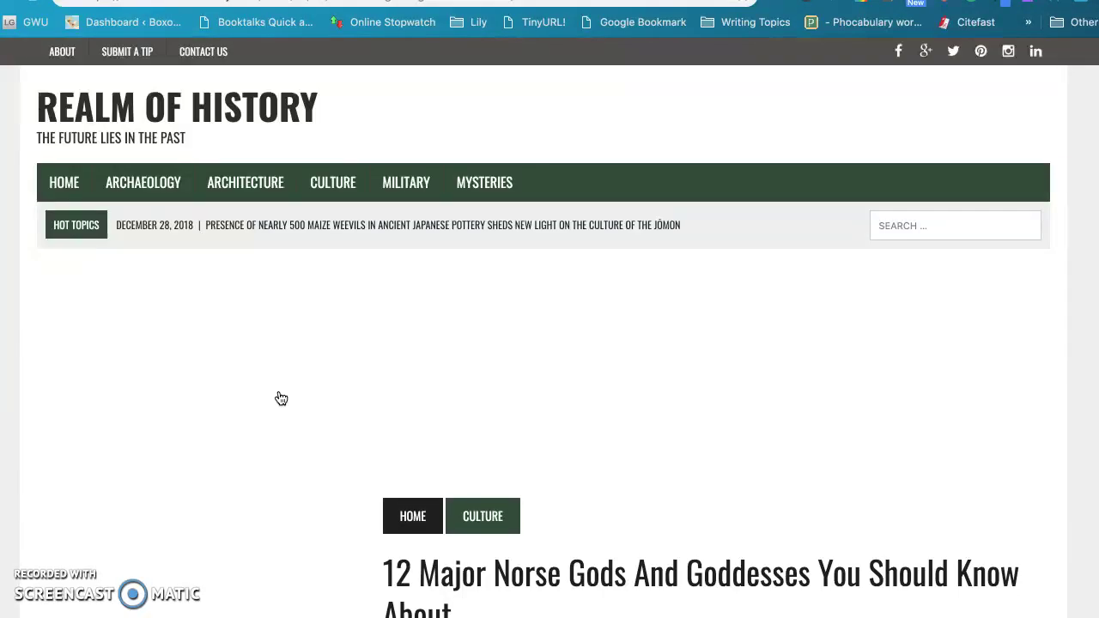
scroll(281, 397, down, 3)
scroll(281, 398, down, 10)
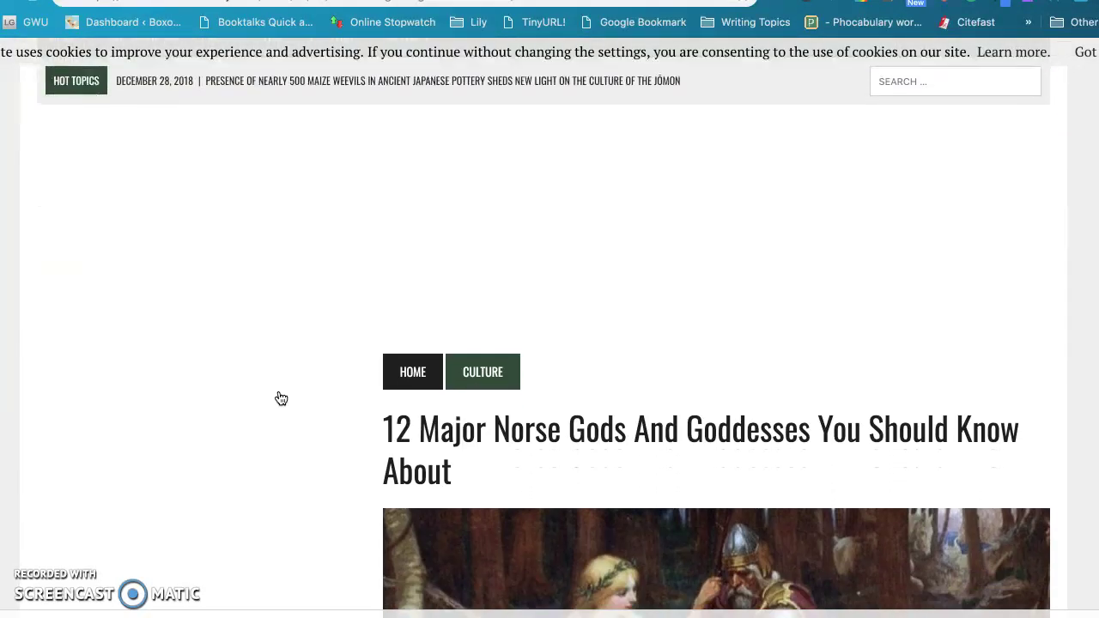
scroll(322, 426, down, 6)
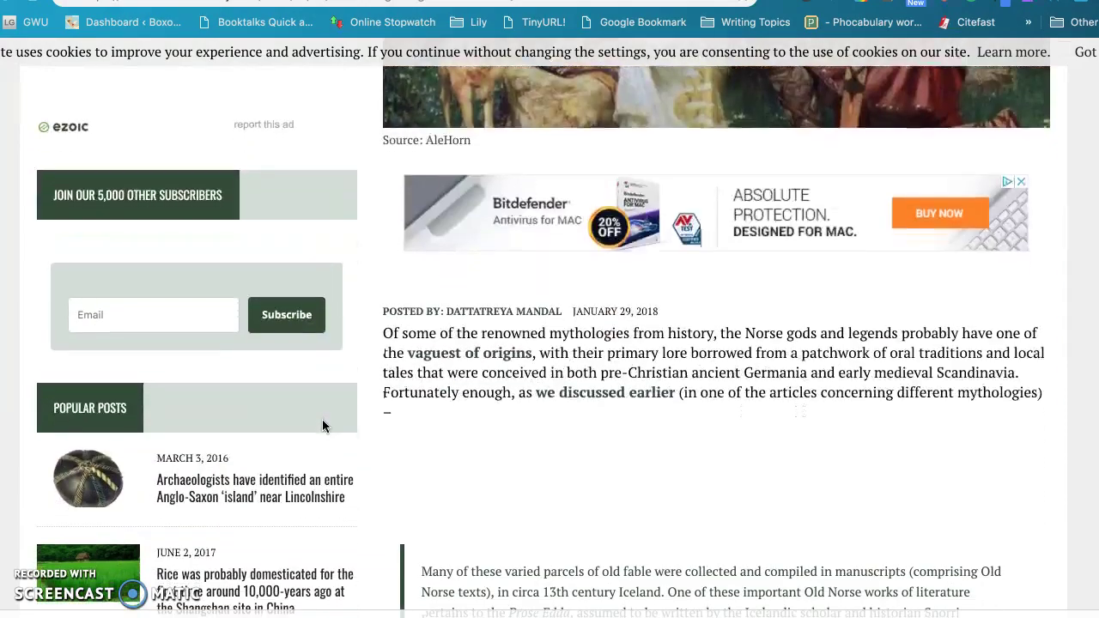
scroll(323, 426, down, 6)
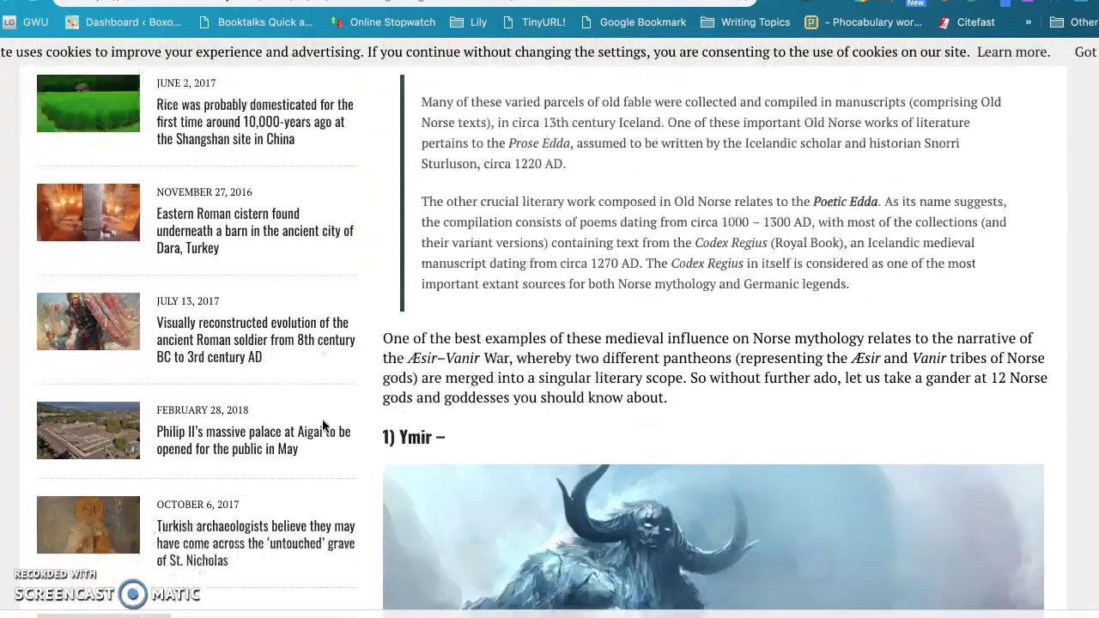
scroll(407, 481, down, 5)
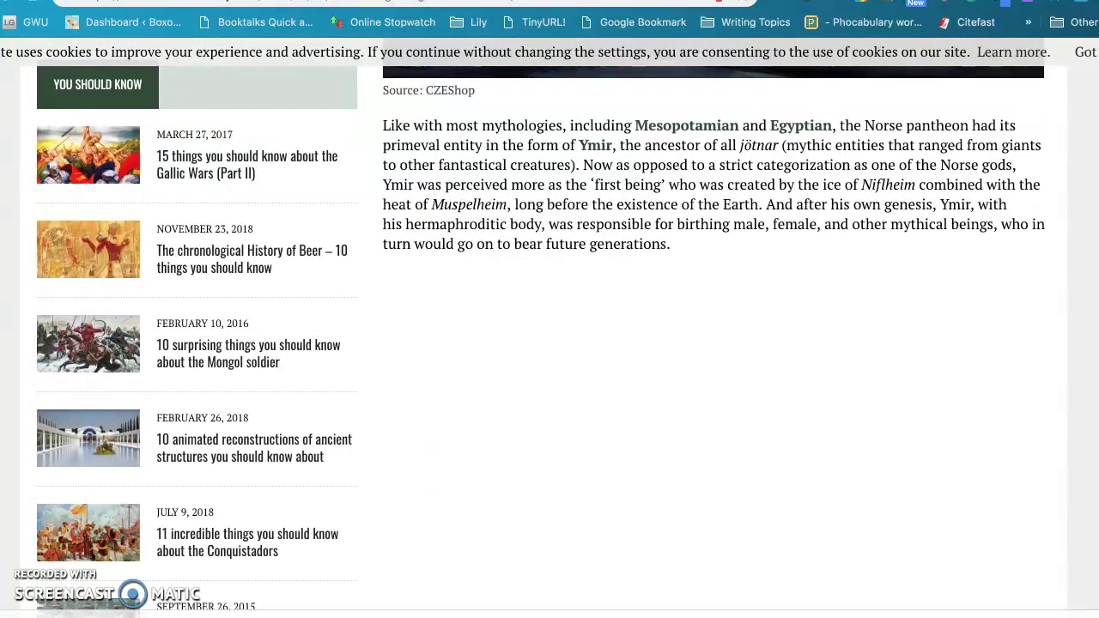
Step: Return to the hyperdoc and open its THINGLINK link to the Norse Mythology image
key(ctrl+shift+Tab)
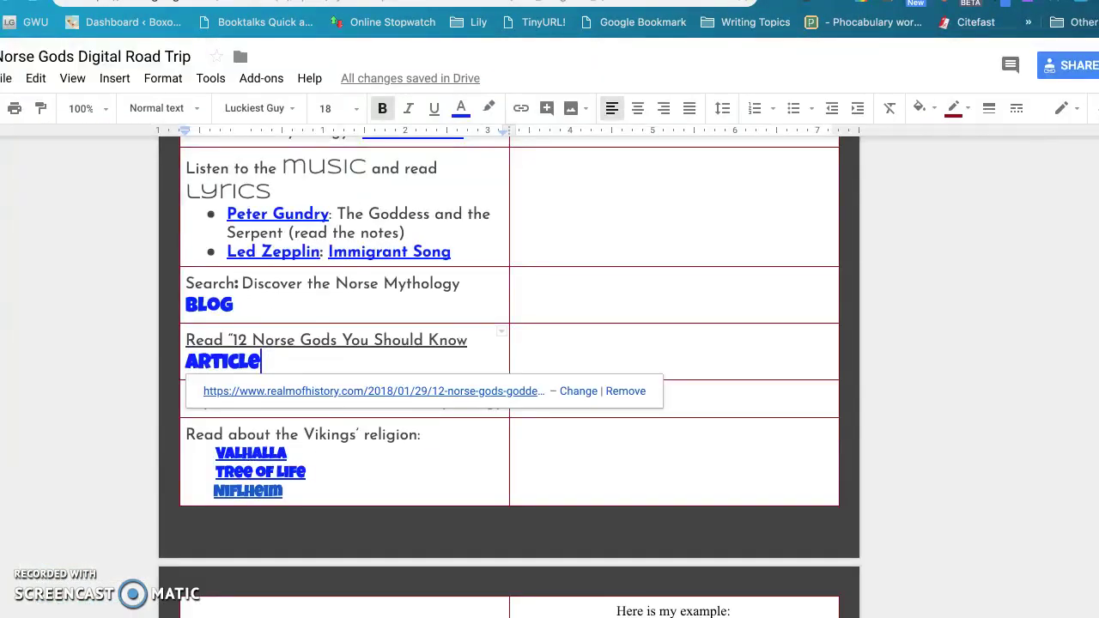
click(429, 437)
scroll(429, 437, down, 1)
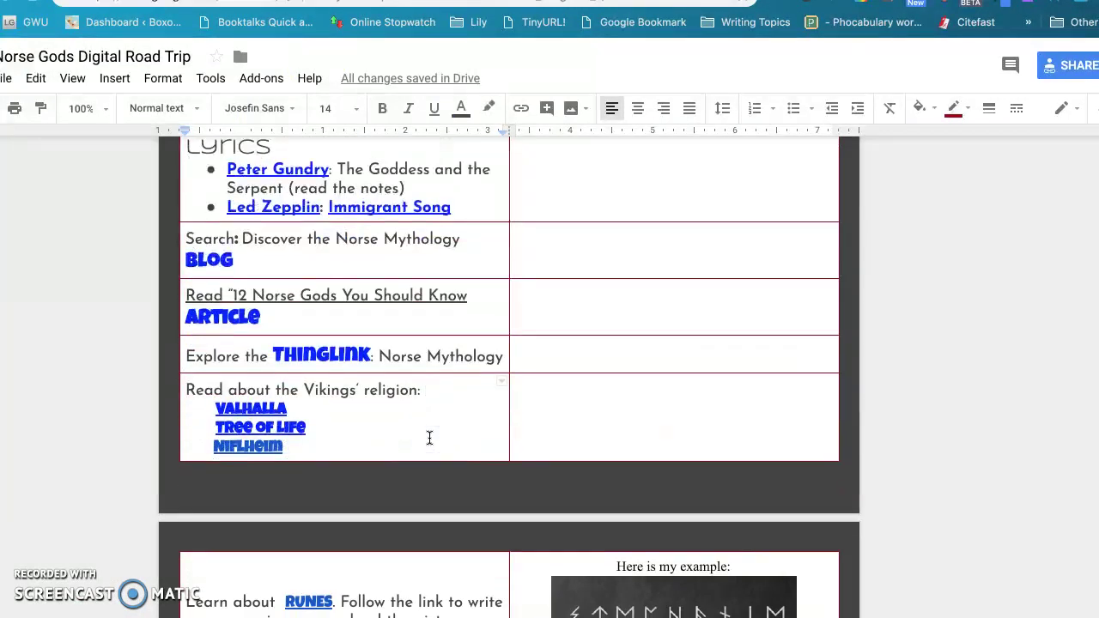
click(341, 365)
click(371, 388)
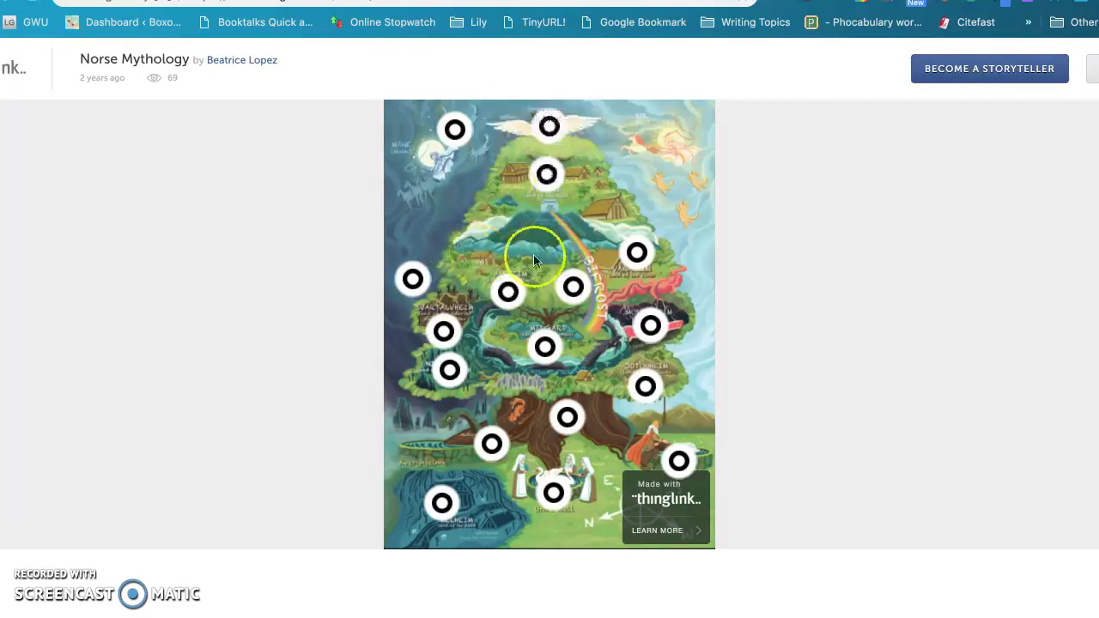
Step: Read the upper hotspots: Beowulf, Yggdrasil video, Asgard, Vanaheim, Bifrost and Muspelheim
mouse_move(545, 342)
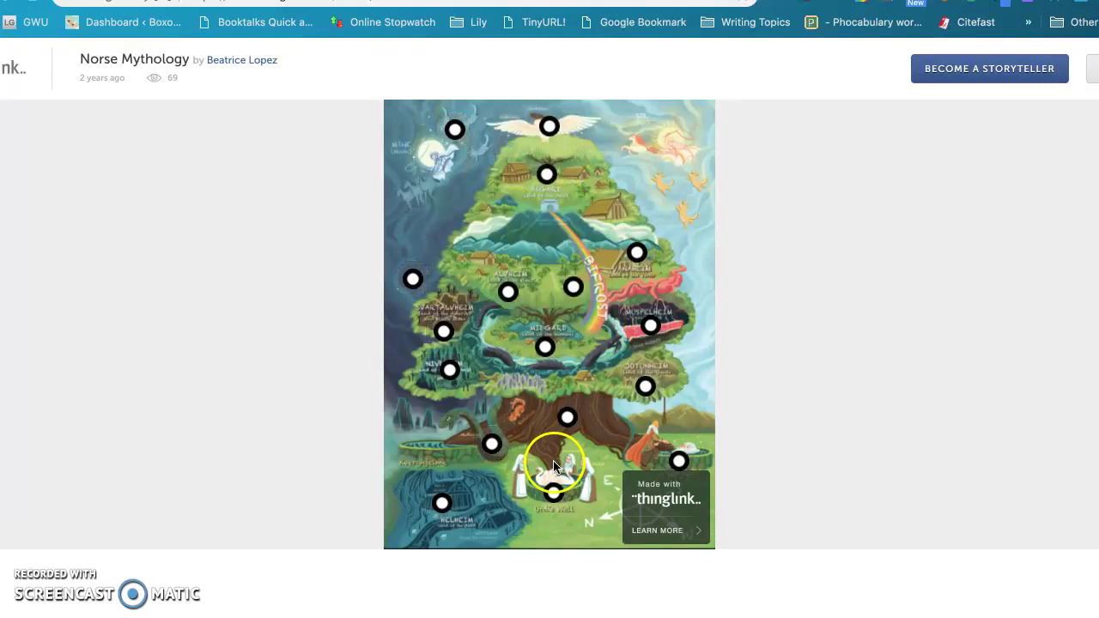
mouse_move(455, 128)
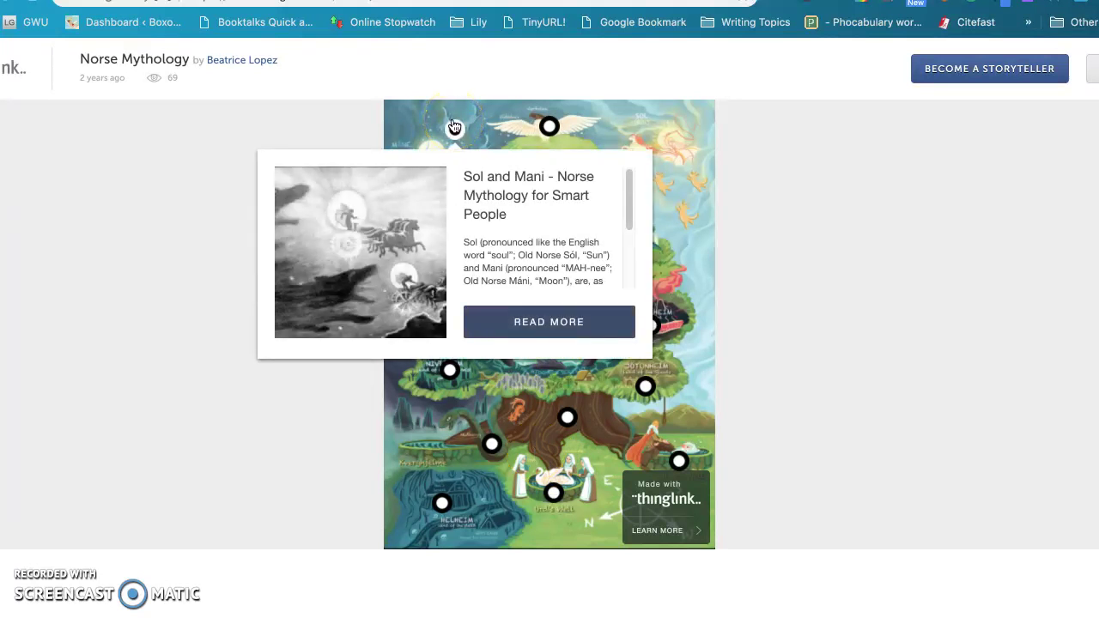
click(548, 127)
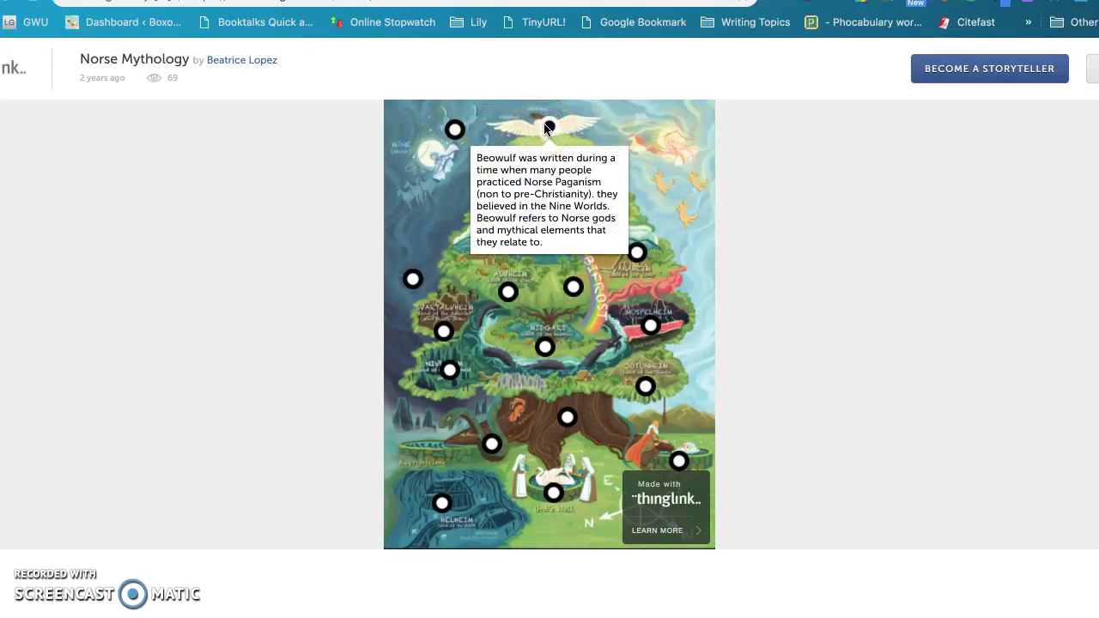
click(412, 280)
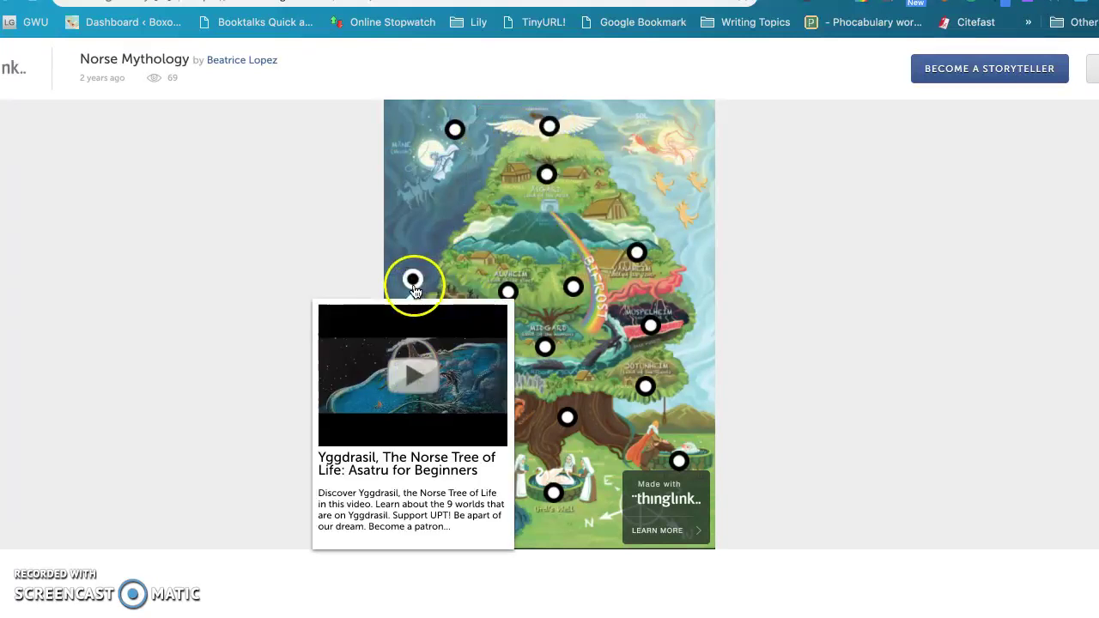
click(547, 174)
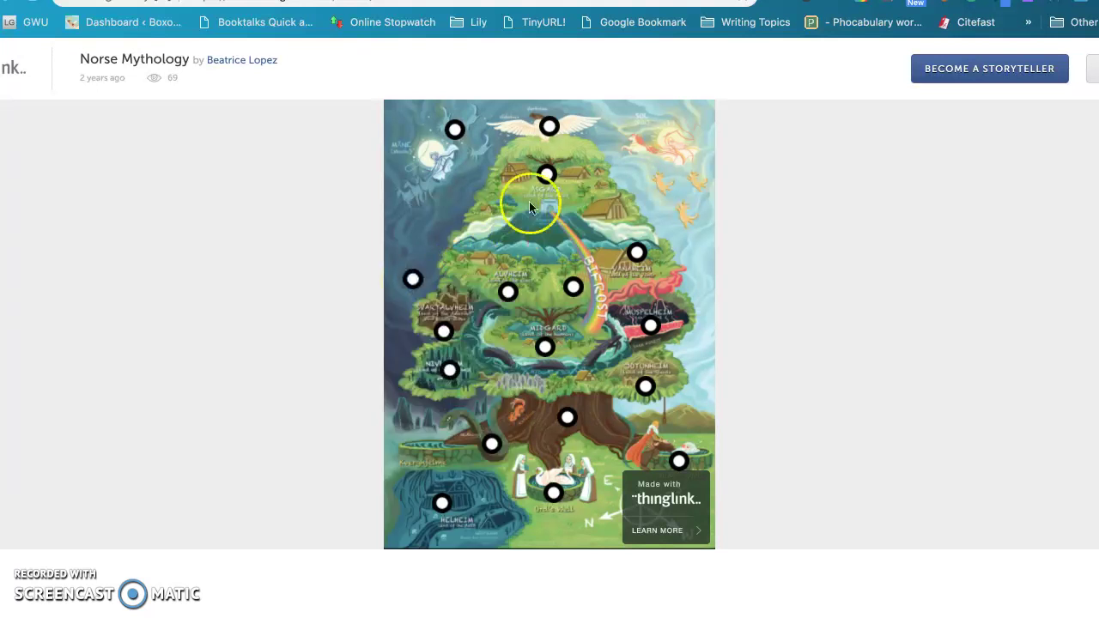
click(636, 251)
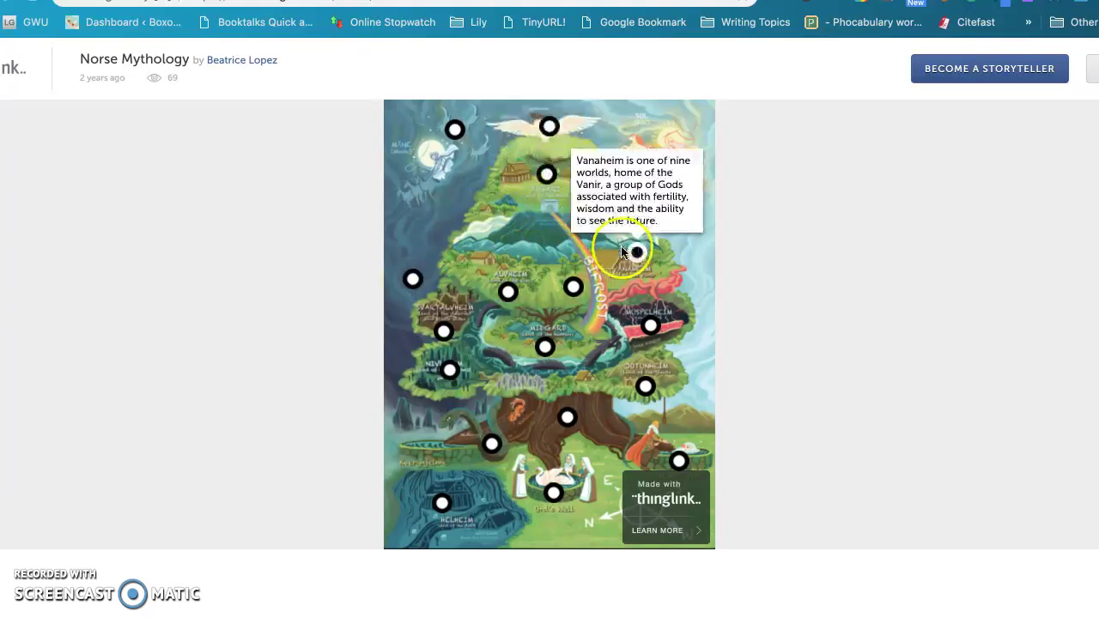
click(575, 288)
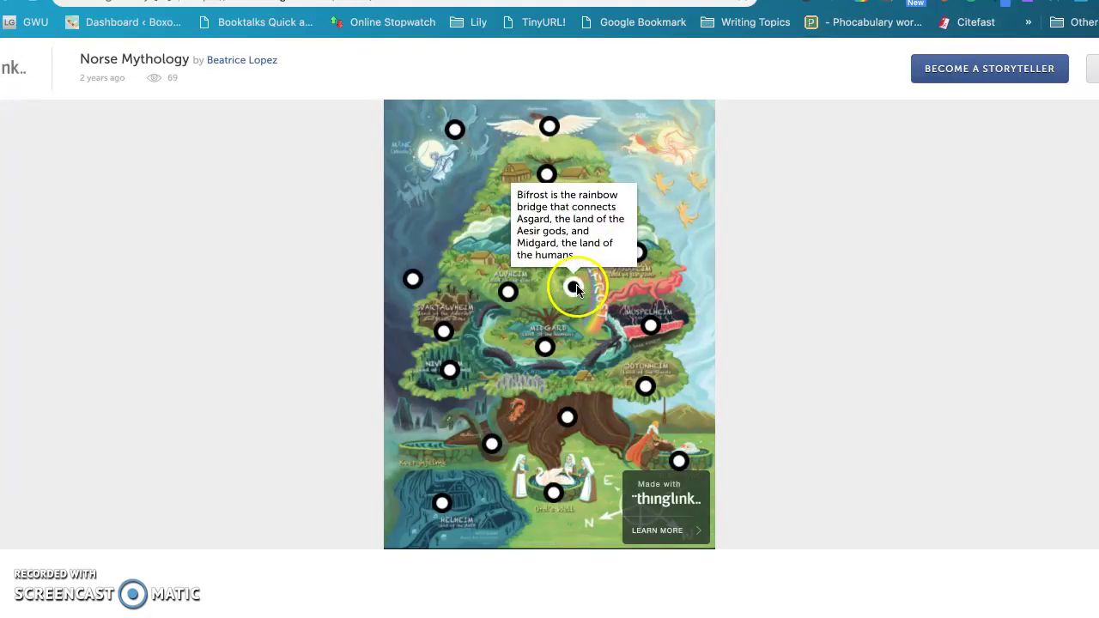
click(650, 326)
Step: Read the lower hotspots: Jotunheim, Urd's well, Yggdrasil trunk, Nidhogg, Helheim and Niflheim
click(646, 387)
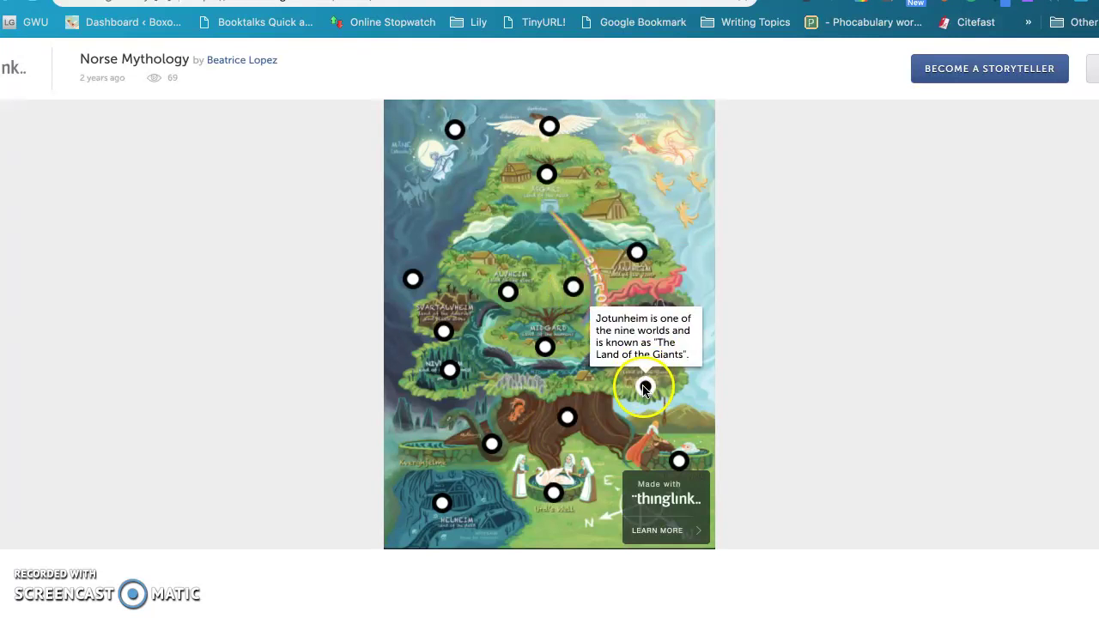
click(678, 462)
click(554, 492)
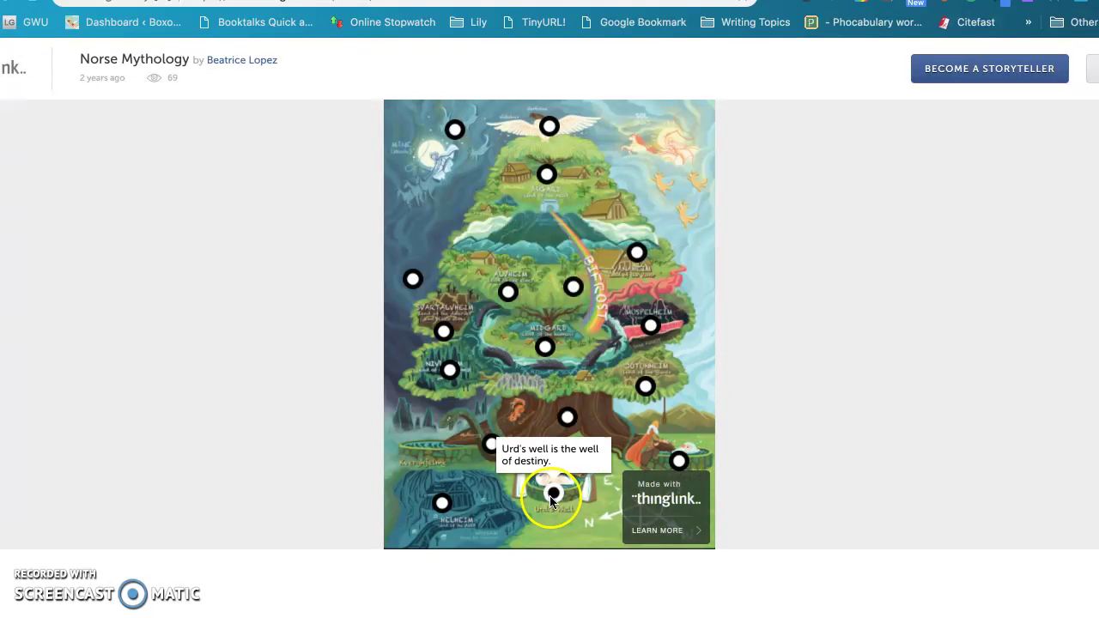
click(566, 420)
click(488, 448)
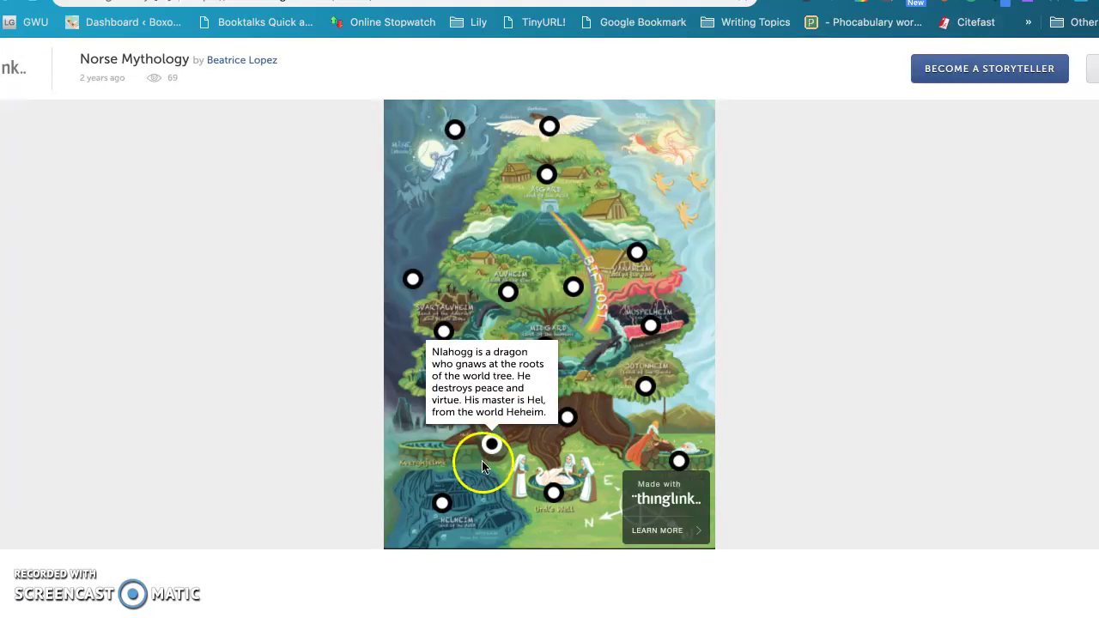
click(445, 516)
click(445, 378)
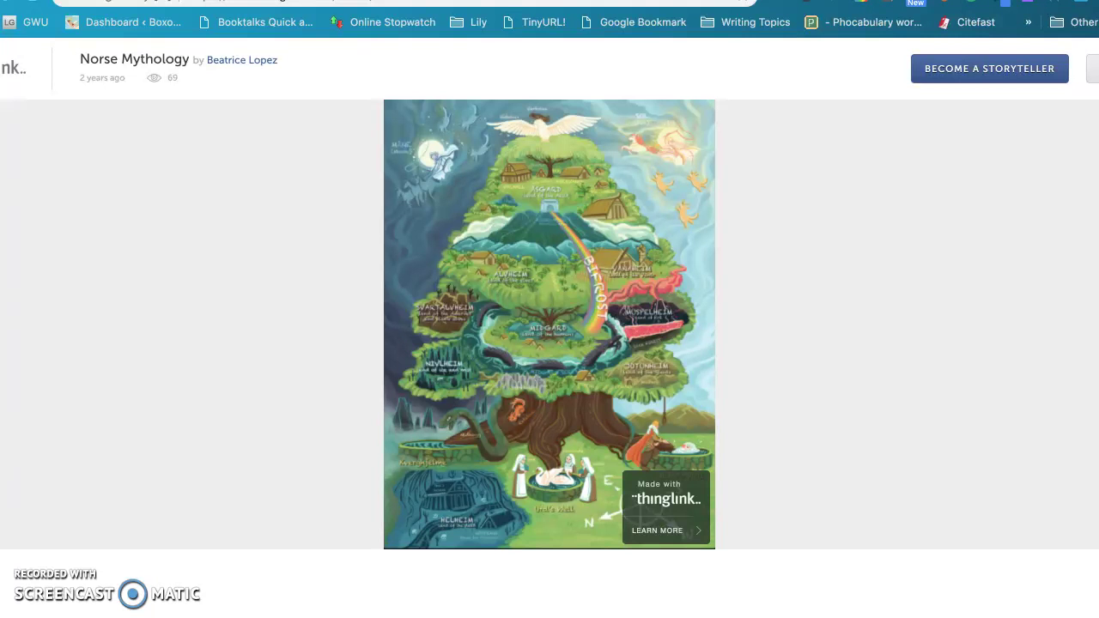
Step: Follow the VALHALLA link to mrdonn.org's 'The Vikings: Religion' page and skim it
key(ctrl+w)
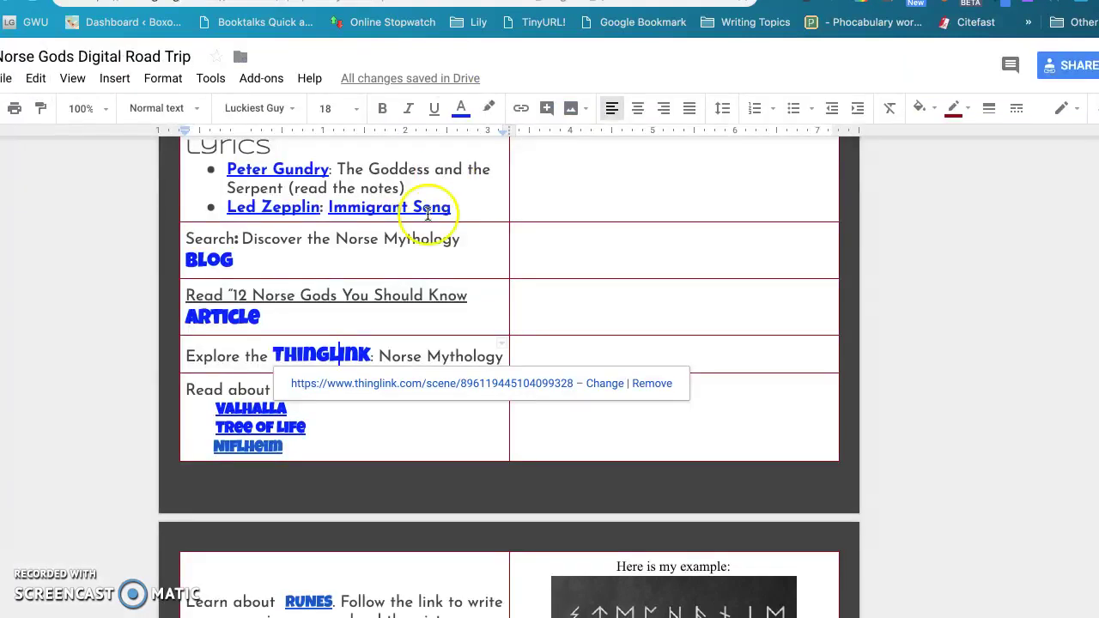
click(348, 422)
click(272, 411)
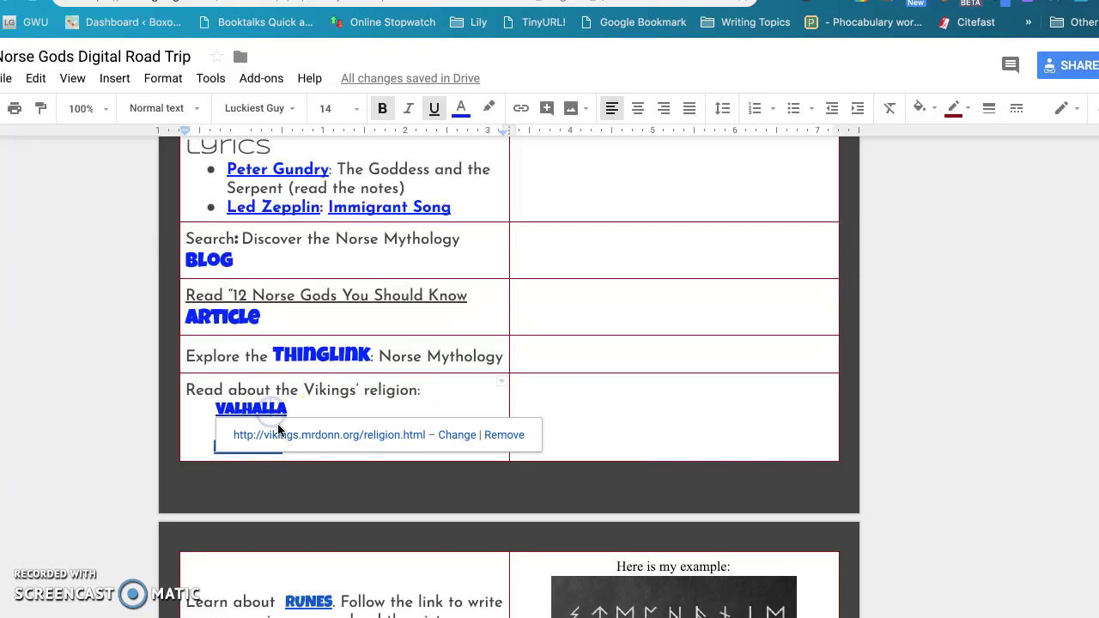
click(283, 436)
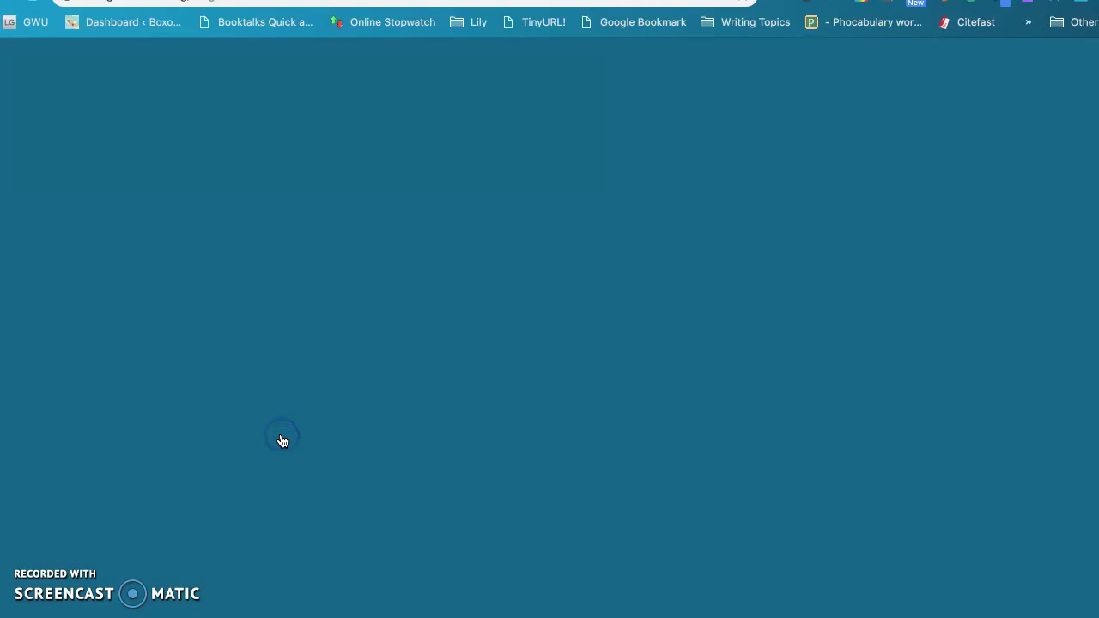
scroll(283, 441, down, 3)
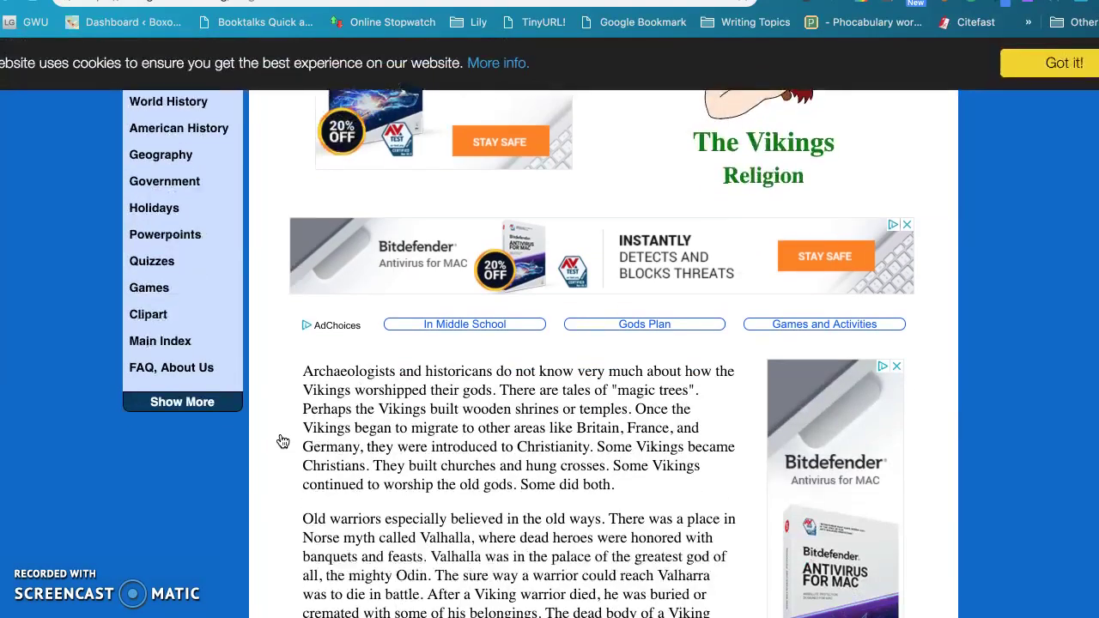
scroll(126, 152, up, 4)
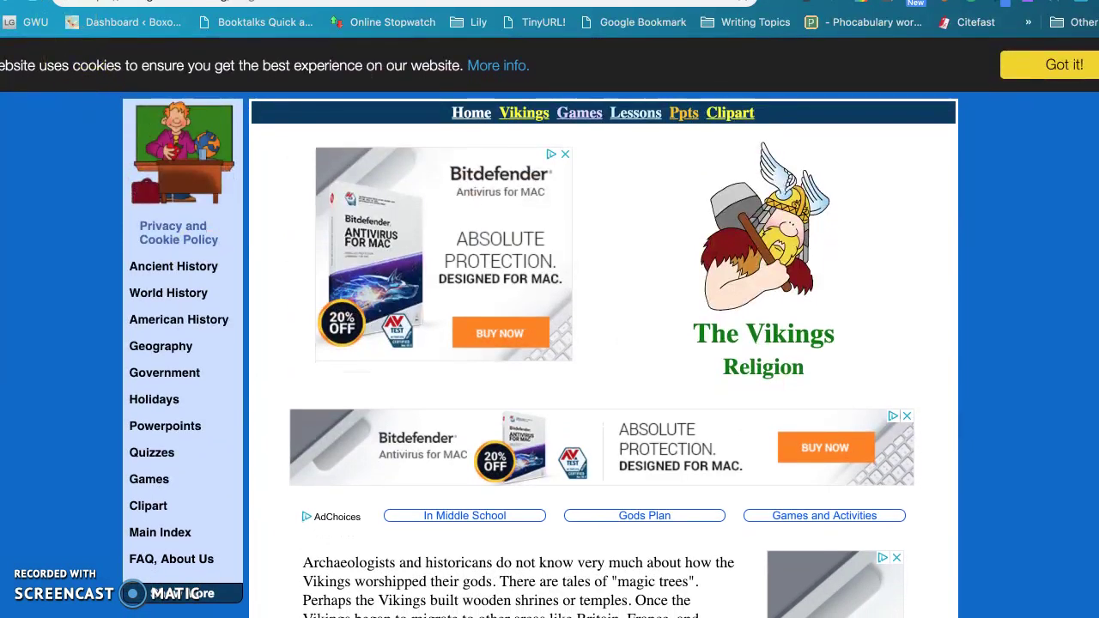
Step: Read norse-mythology.net's 'Yggdrasil: The Tree of Life' via the Tree of Life link, then return
key(ctrl+w)
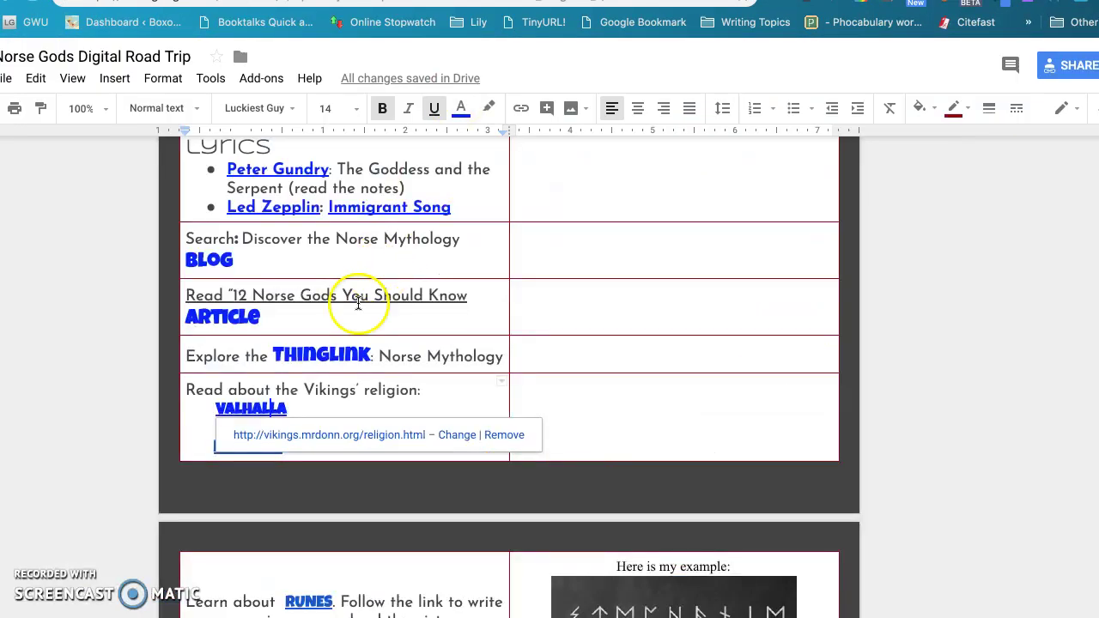
click(197, 440)
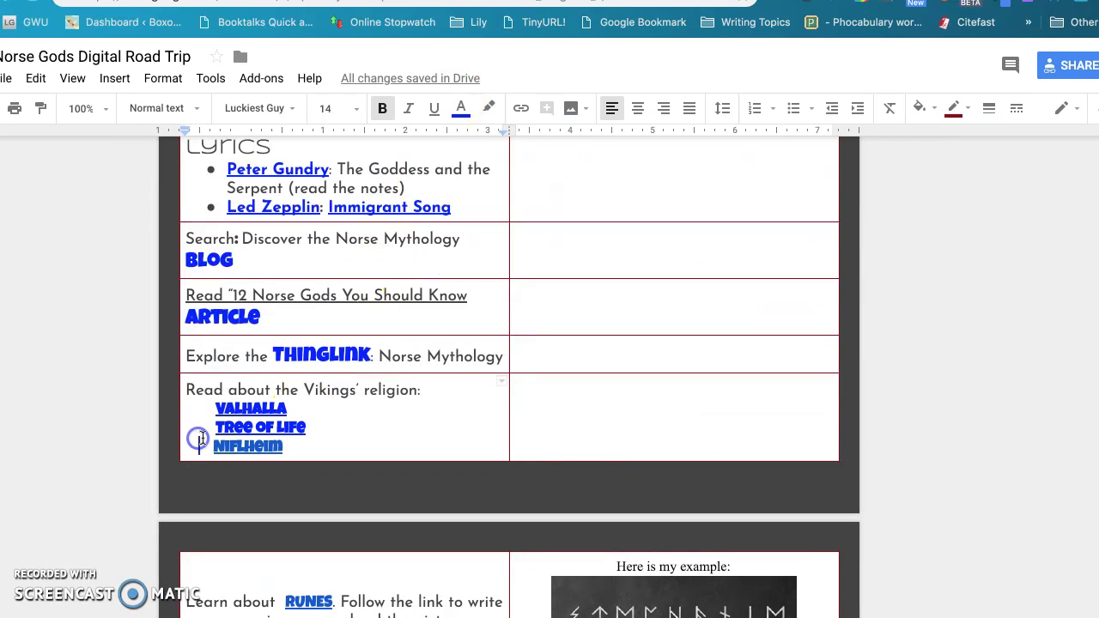
click(237, 430)
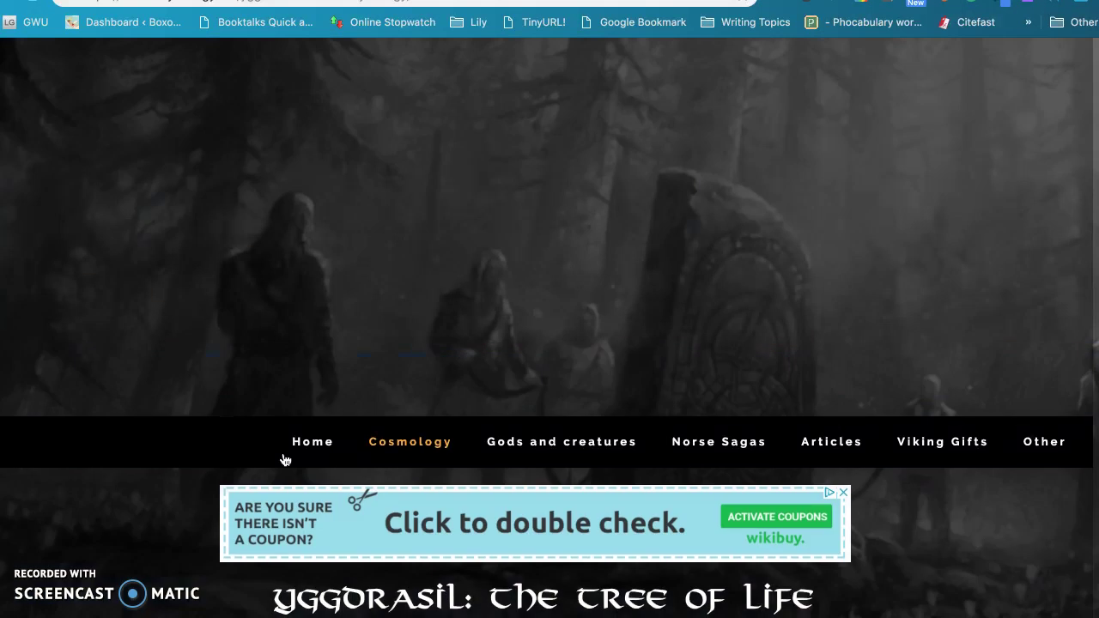
scroll(284, 461, down, 4)
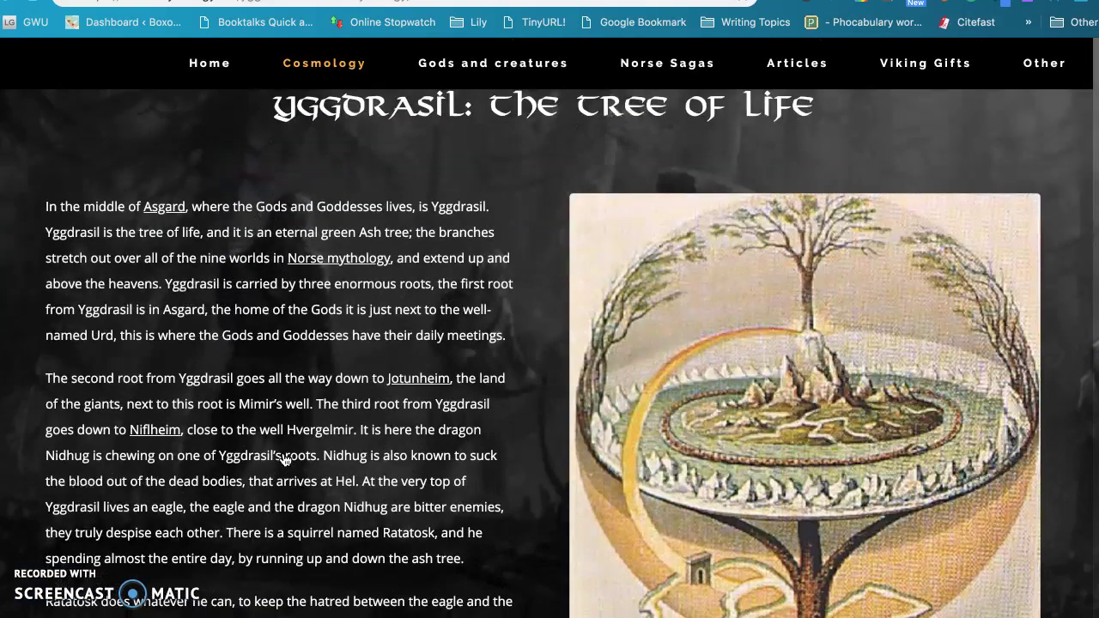
scroll(285, 461, down, 3)
scroll(283, 455, down, 3)
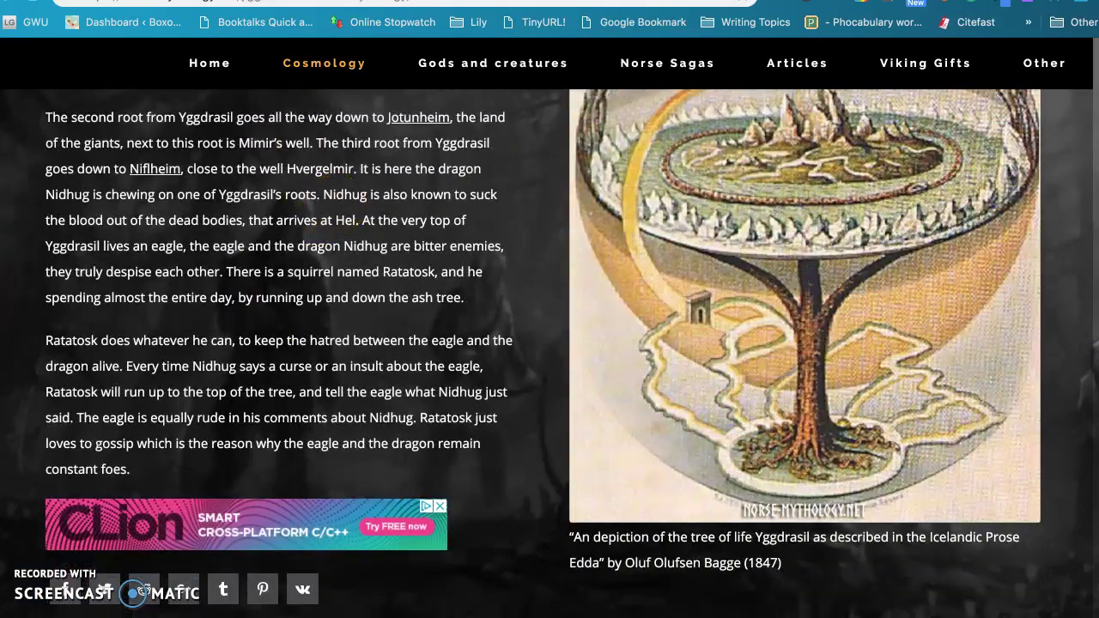
key(ctrl+w)
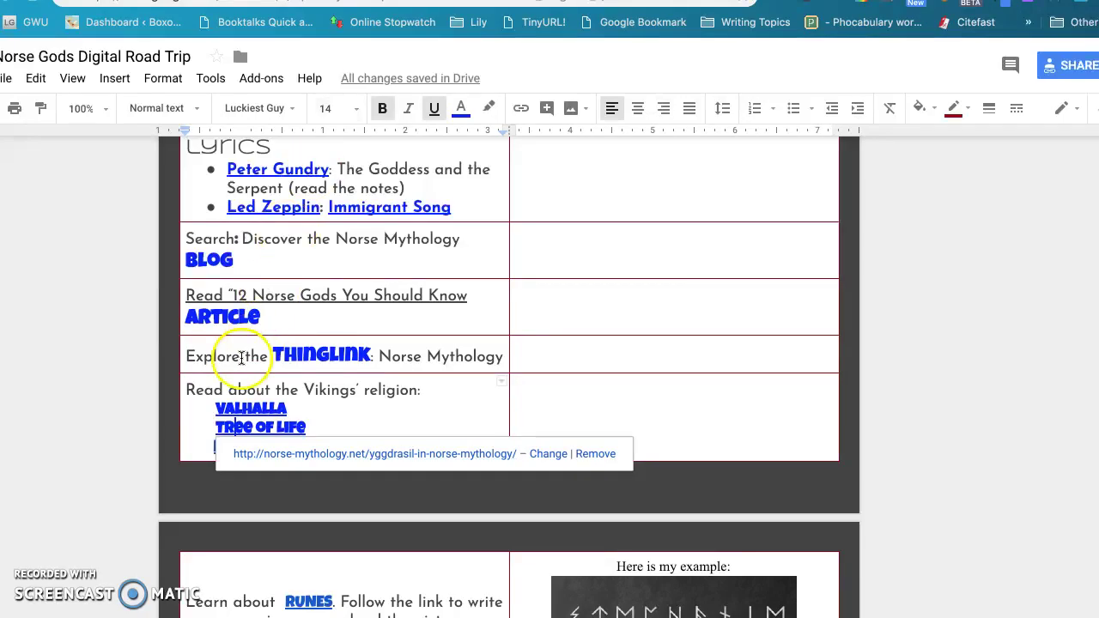
click(320, 410)
Step: Follow the Niflheim link and read norse-mythology.org's article on the world of fog and ice
click(198, 440)
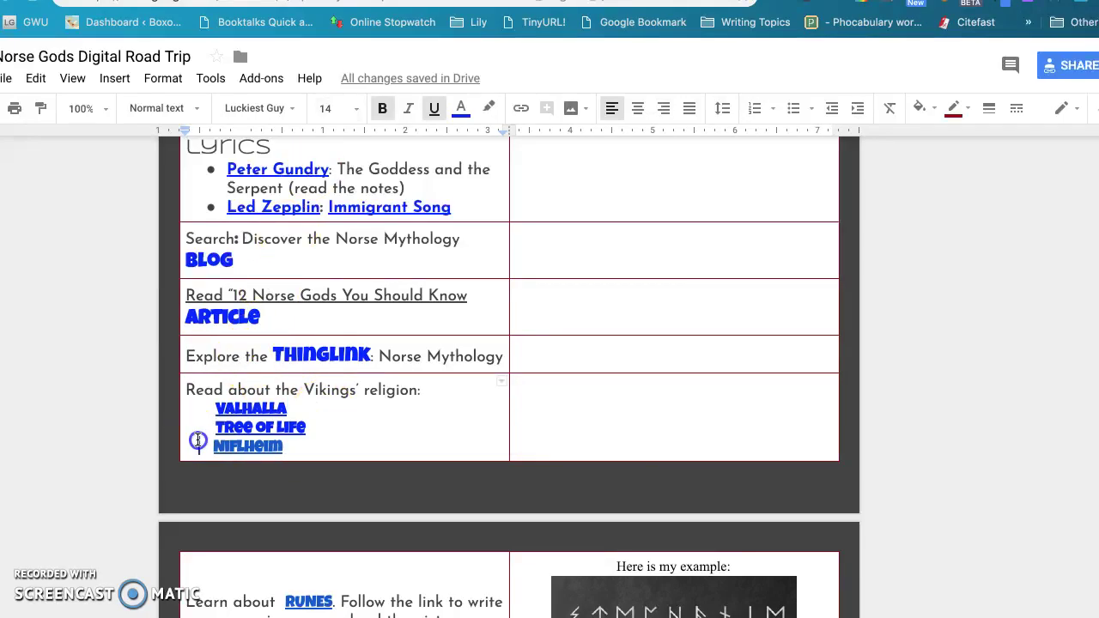
click(225, 445)
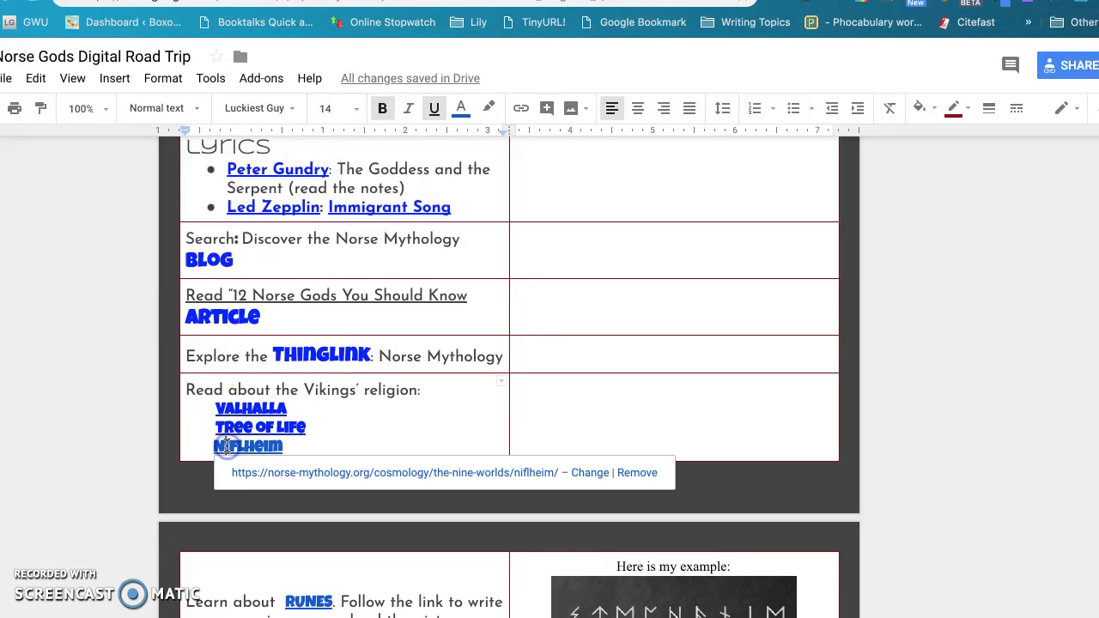
click(294, 473)
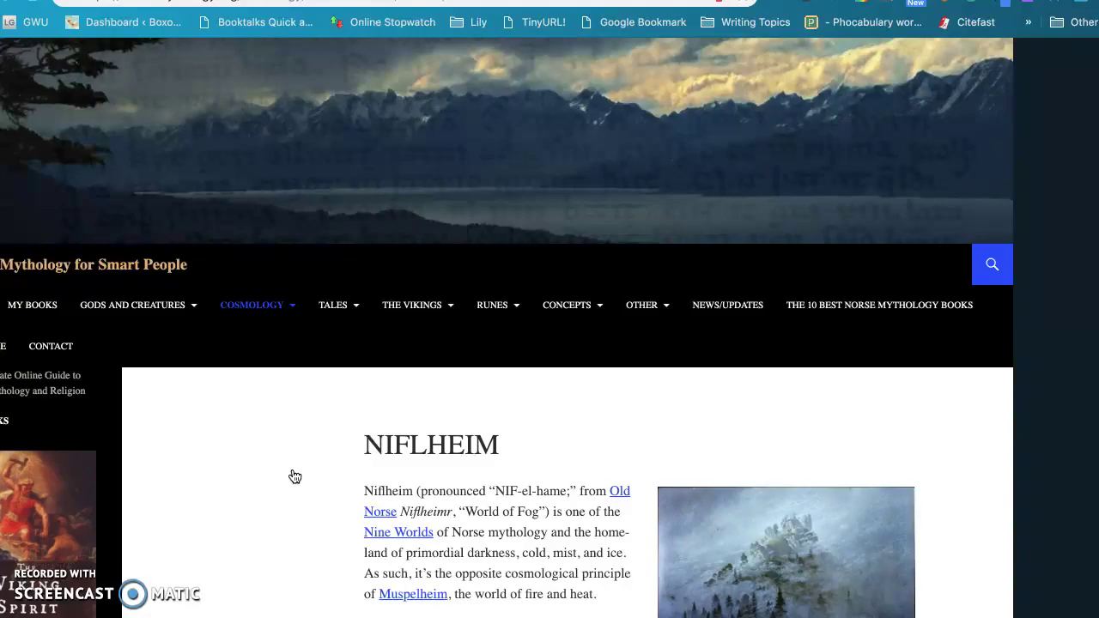
scroll(294, 477, down, 5)
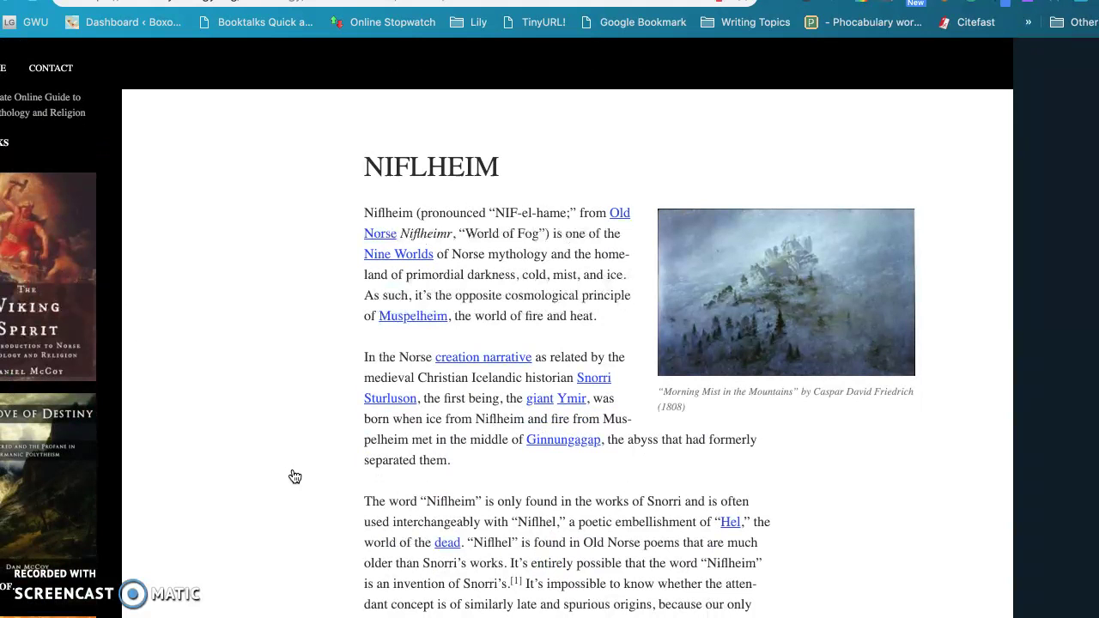
scroll(295, 476, down, 3)
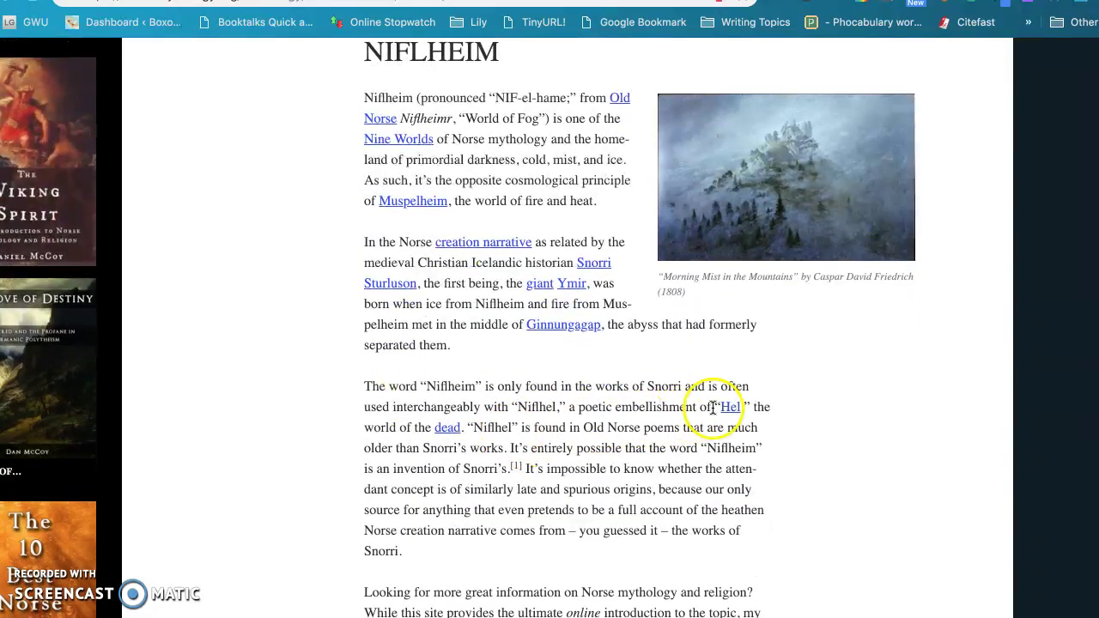
scroll(706, 426, down, 1)
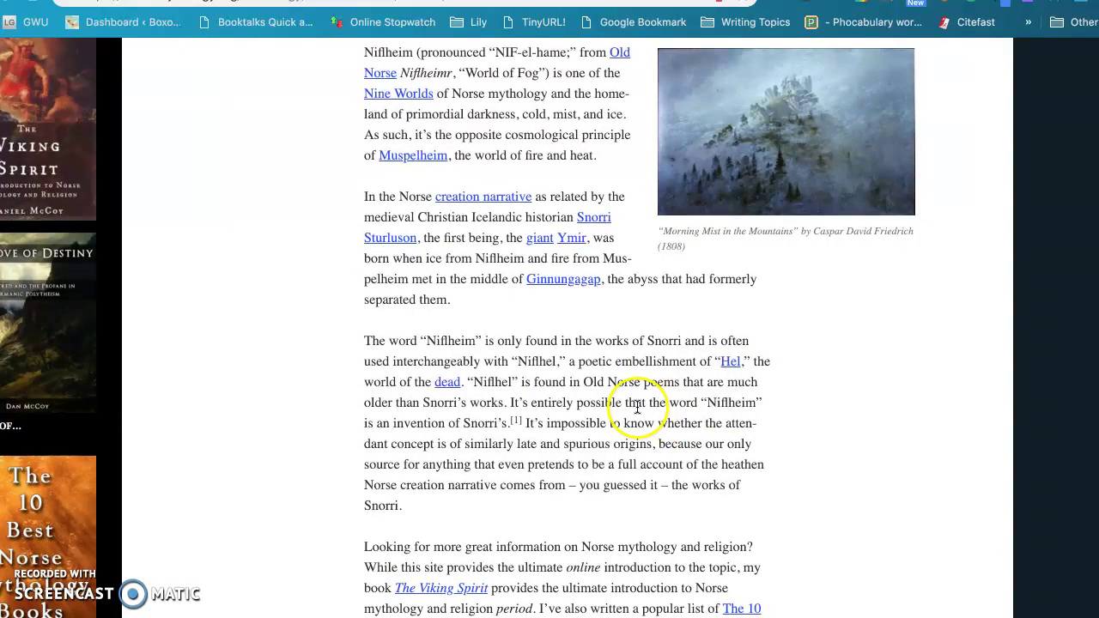
scroll(637, 407, up, 3)
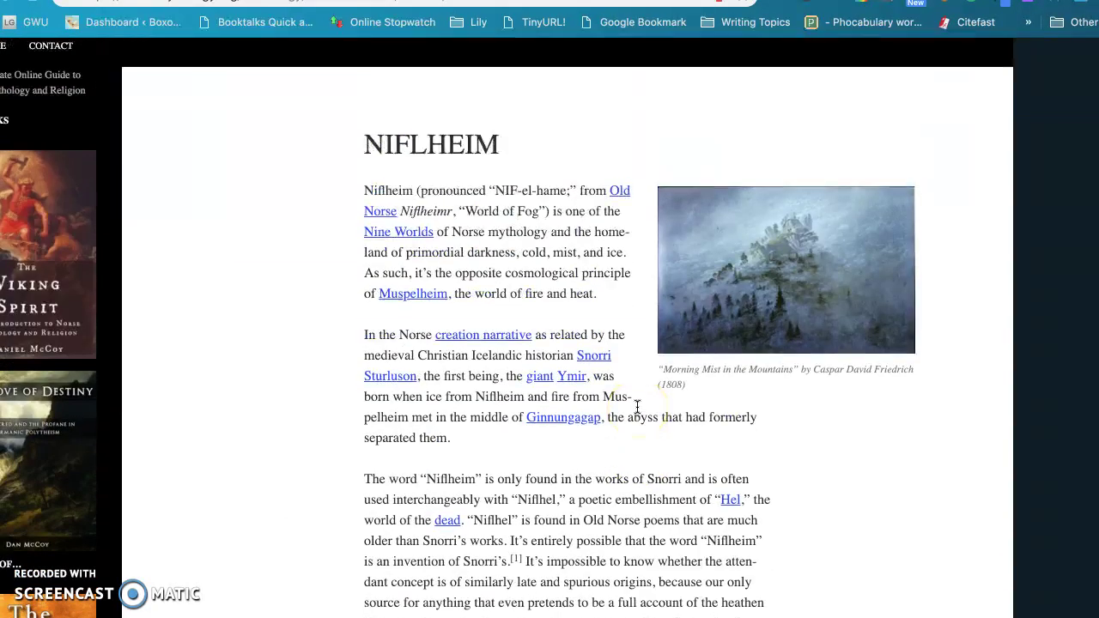
scroll(637, 408, down, 2)
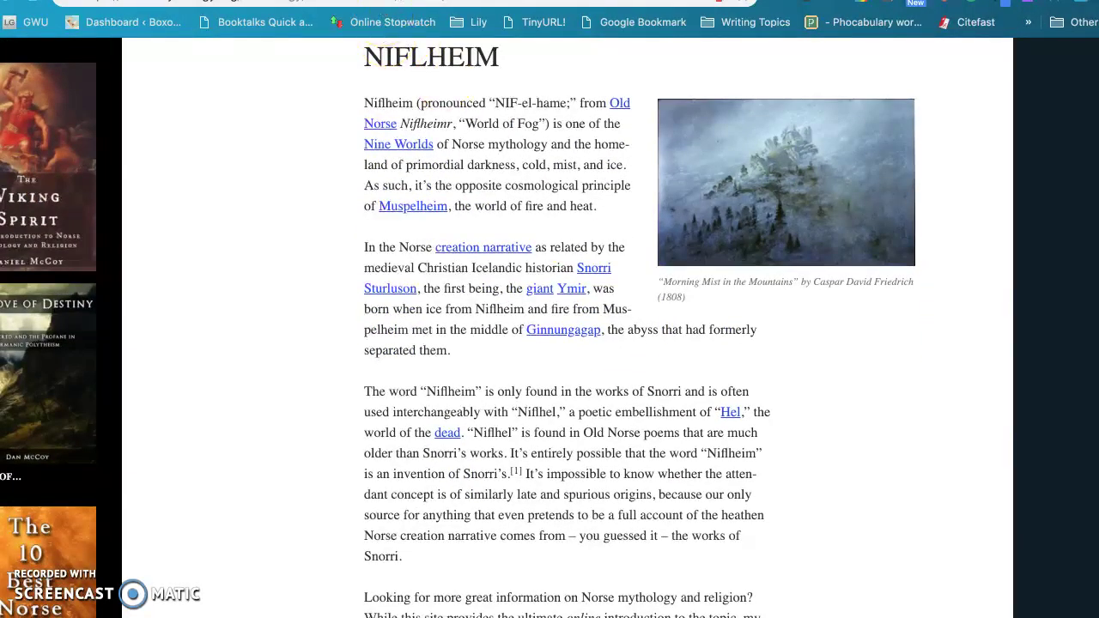
key(ctrl+w)
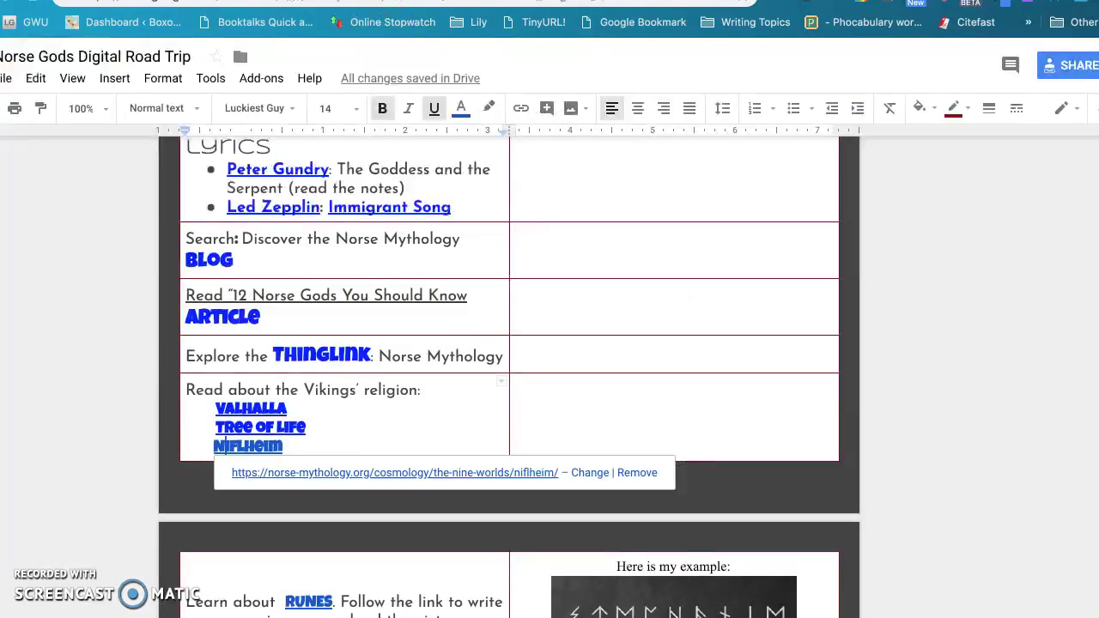
Step: Dismiss the Niflheim link preview and open the link bubble on the RUNES activity word
click(542, 386)
scroll(542, 385, up, 7)
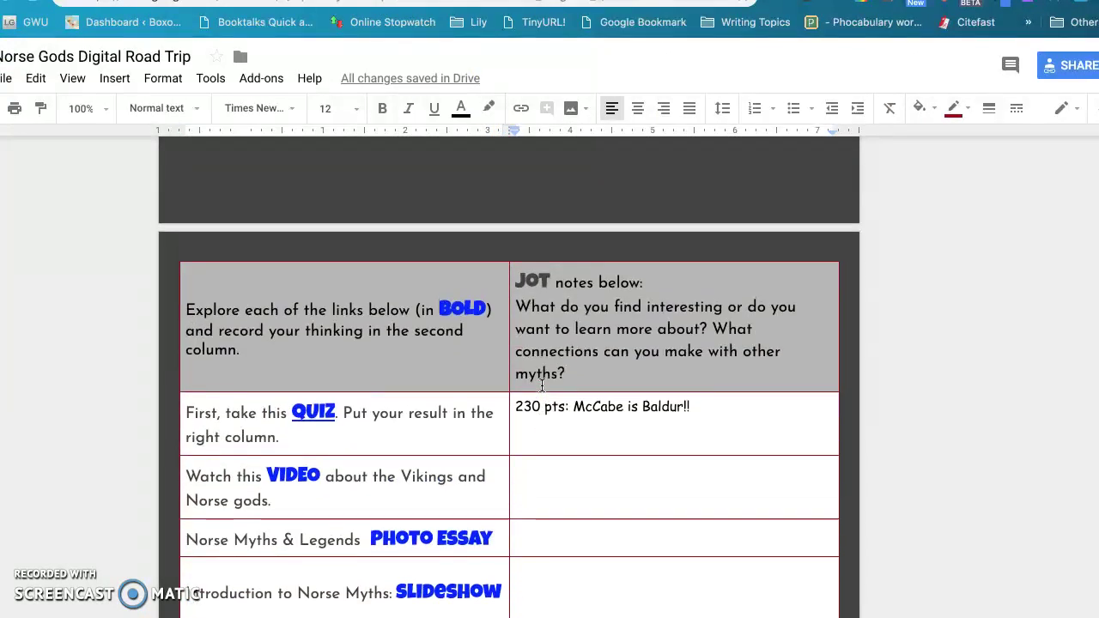
scroll(542, 386, down, 2)
scroll(542, 386, down, 7)
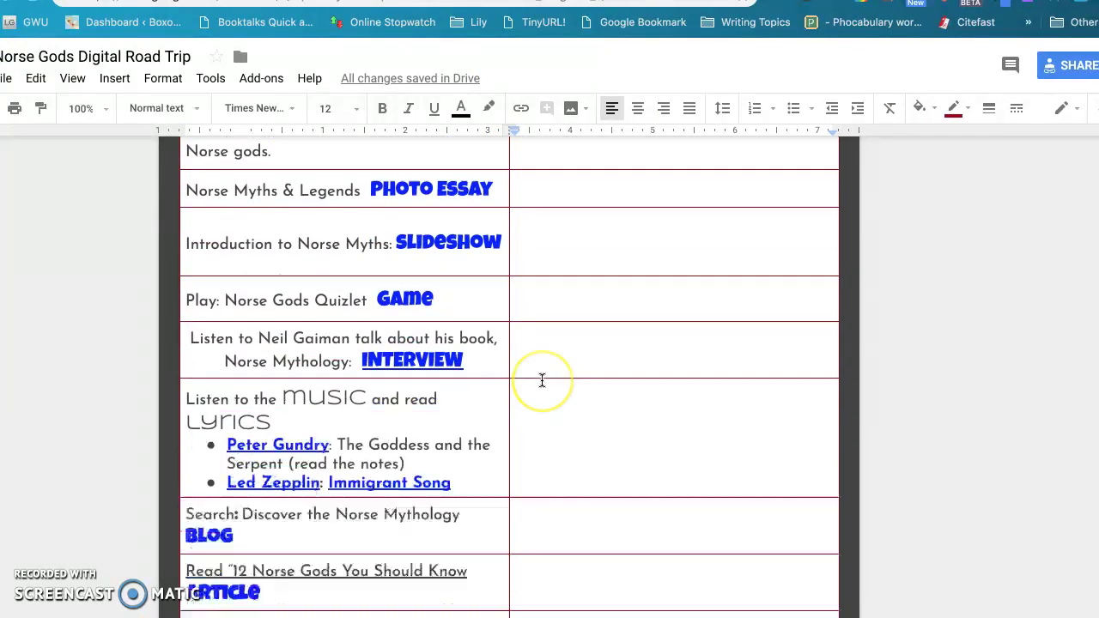
scroll(542, 380, down, 3)
scroll(542, 381, up, 15)
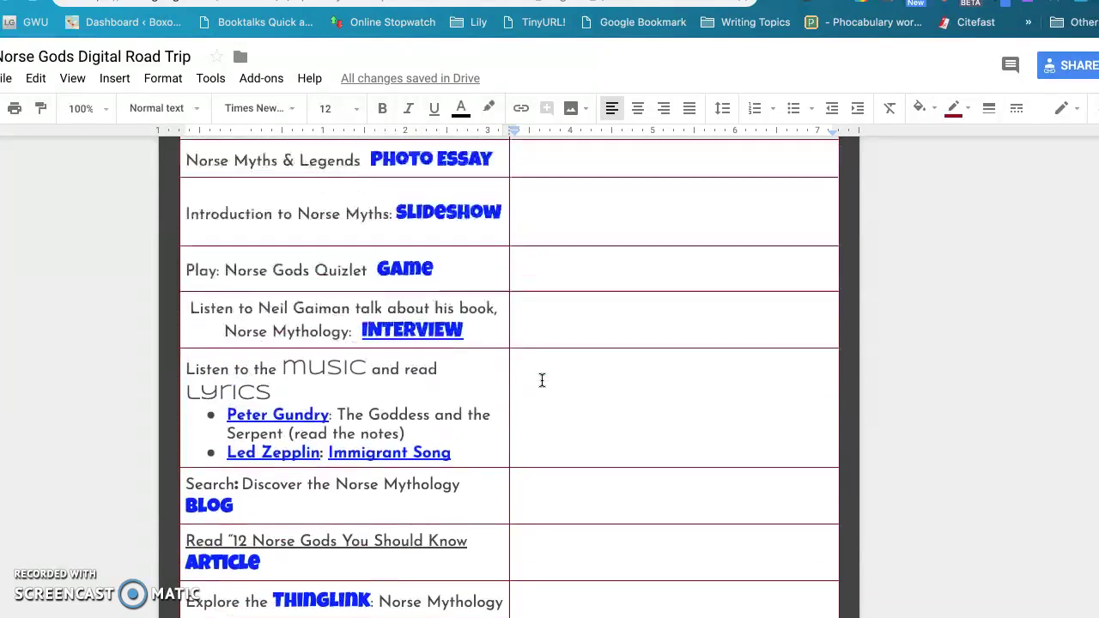
scroll(542, 380, down, 7)
scroll(542, 380, down, 13)
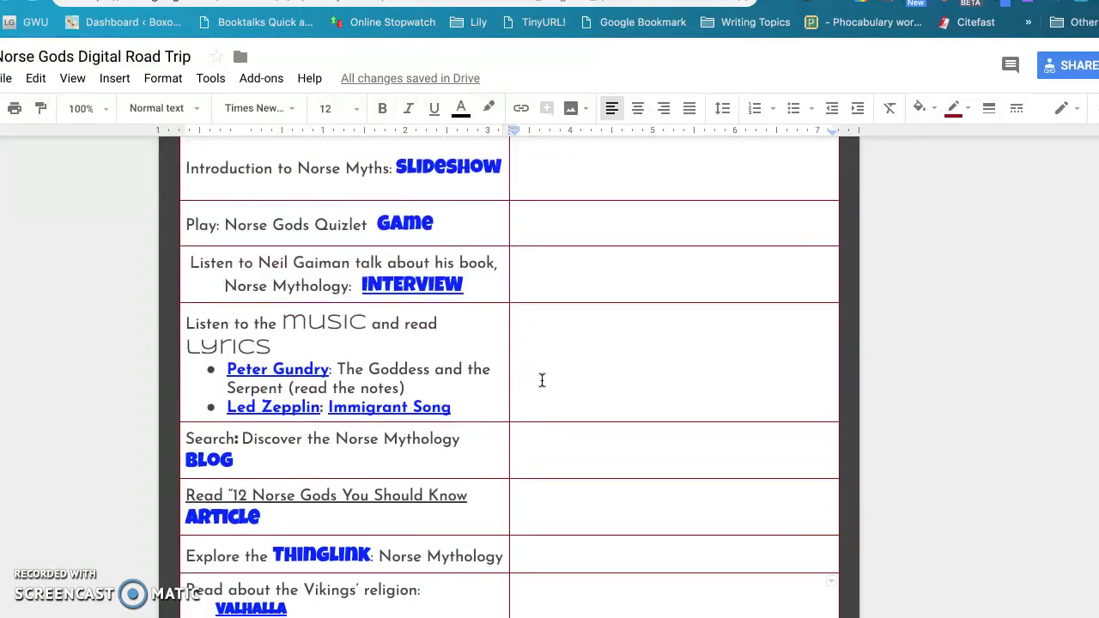
scroll(542, 381, down, 2)
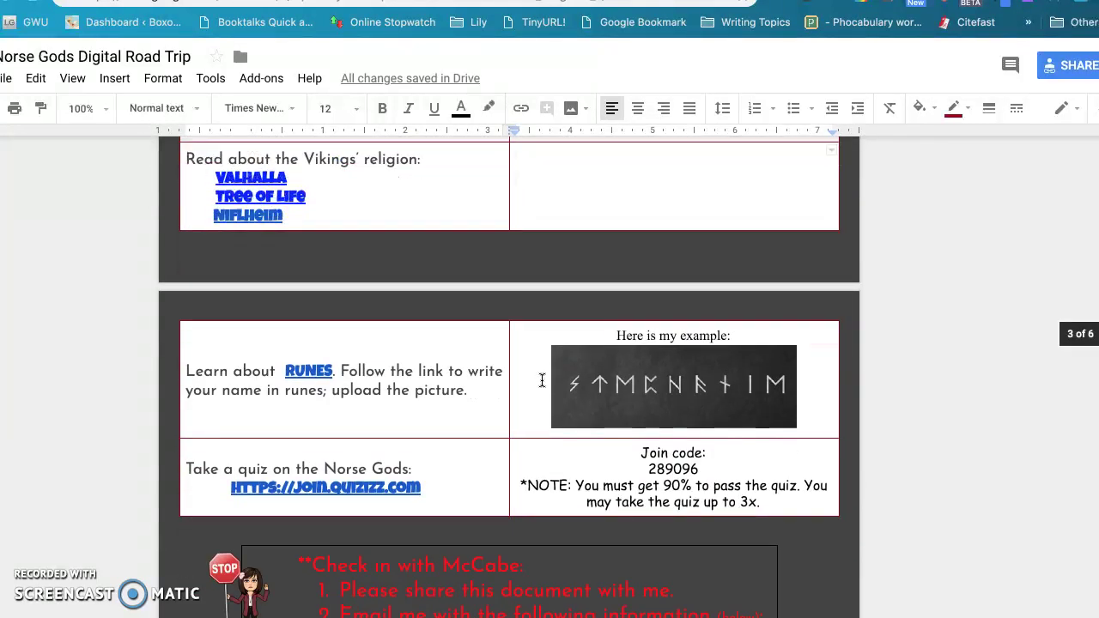
scroll(542, 380, down, 1)
click(462, 322)
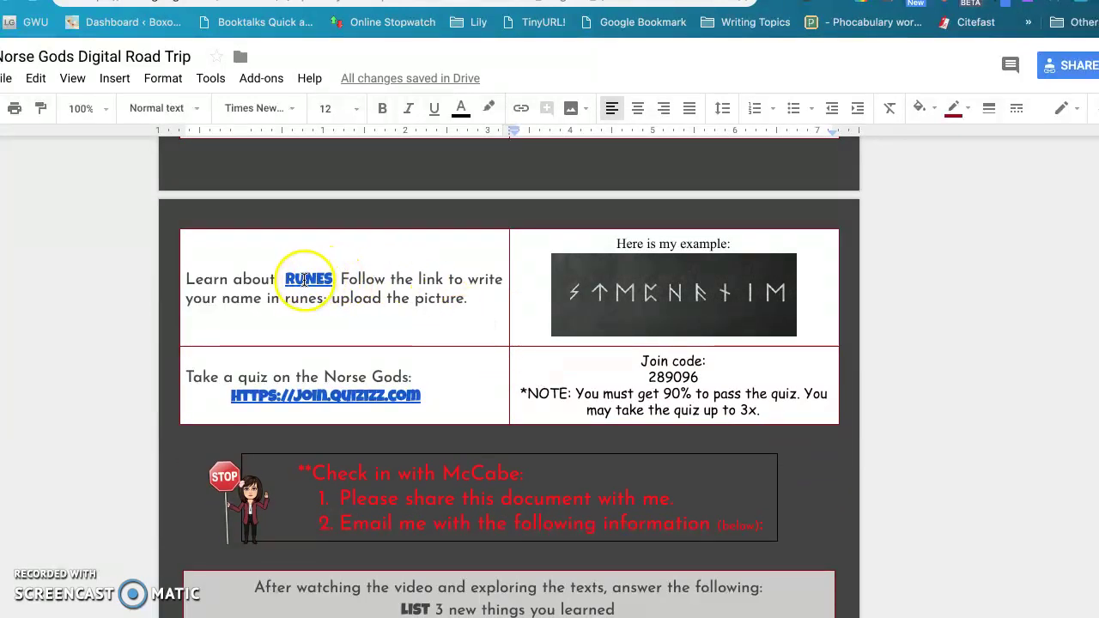
Step: Open the RUNES link's mrdonn Viking runes web page and scroll through it
click(342, 307)
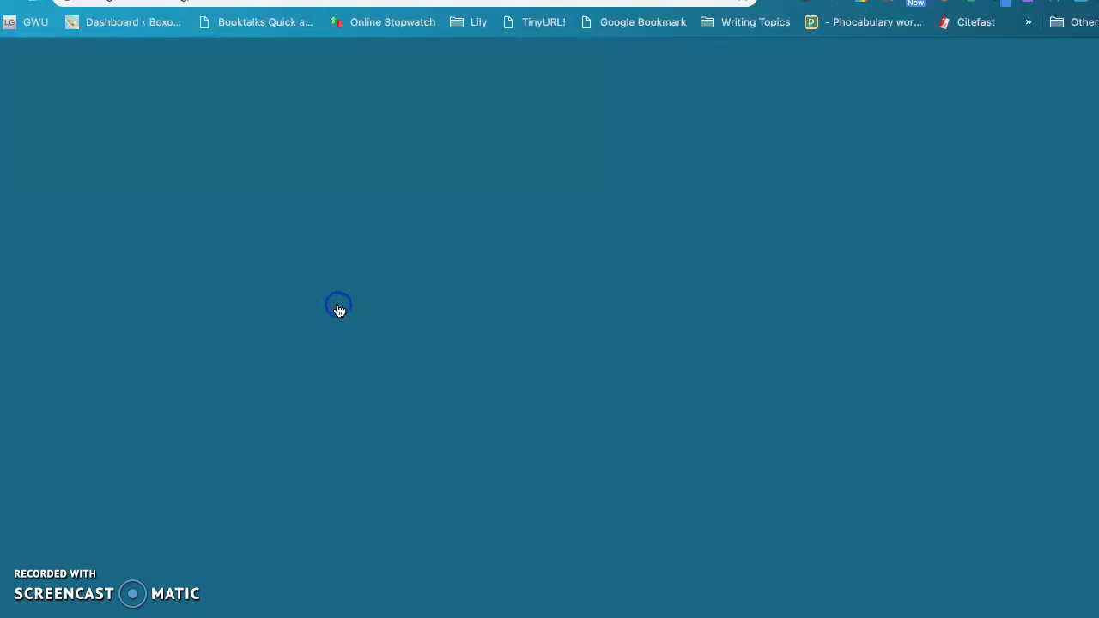
scroll(339, 311, down, 10)
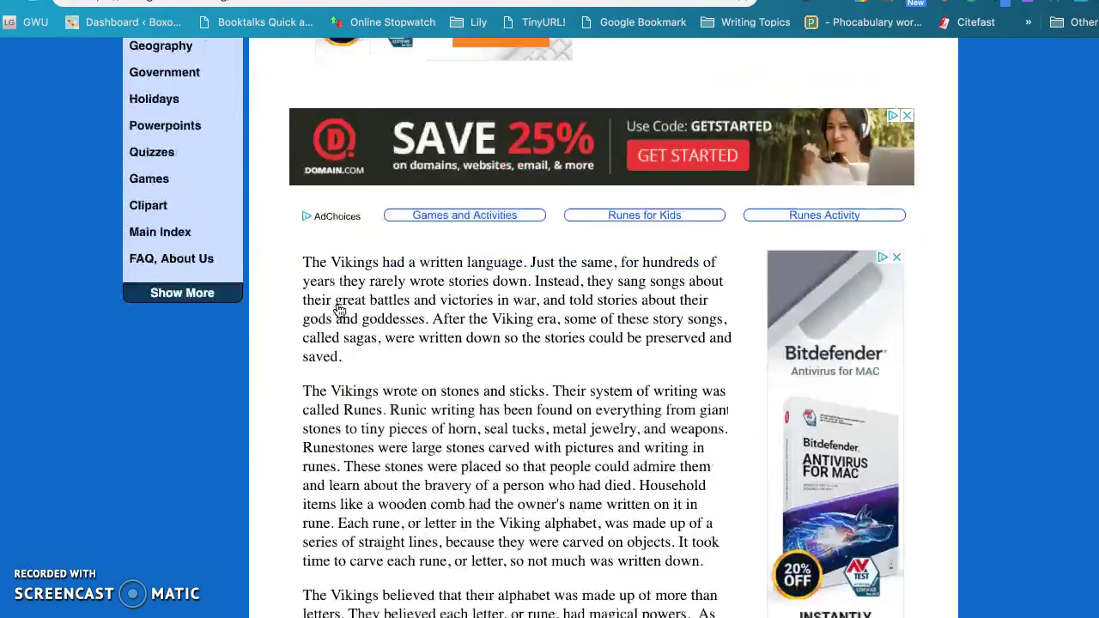
scroll(339, 311, down, 3)
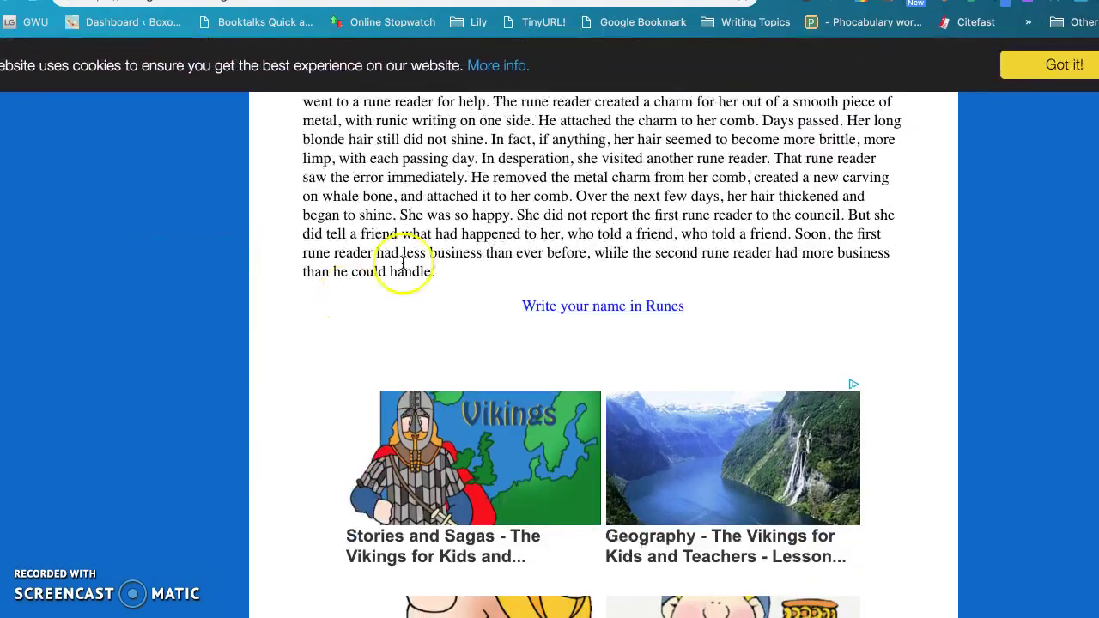
Step: View NOVA's Write Your Name in Runes interactive, then return to the Norse Gods hyperdoc
click(560, 308)
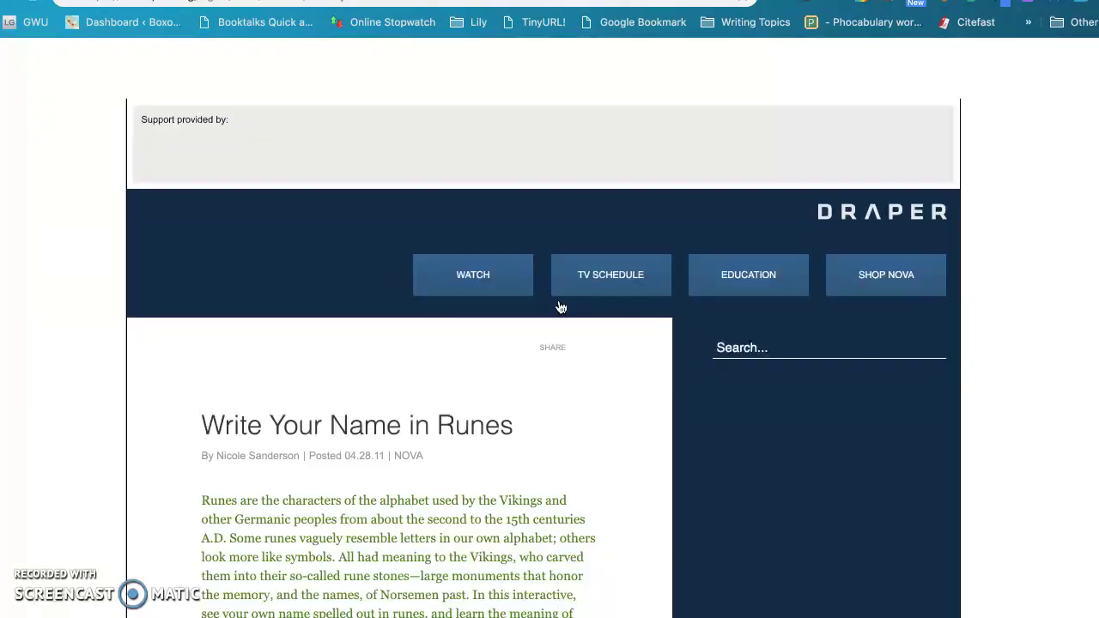
scroll(573, 385, down, 5)
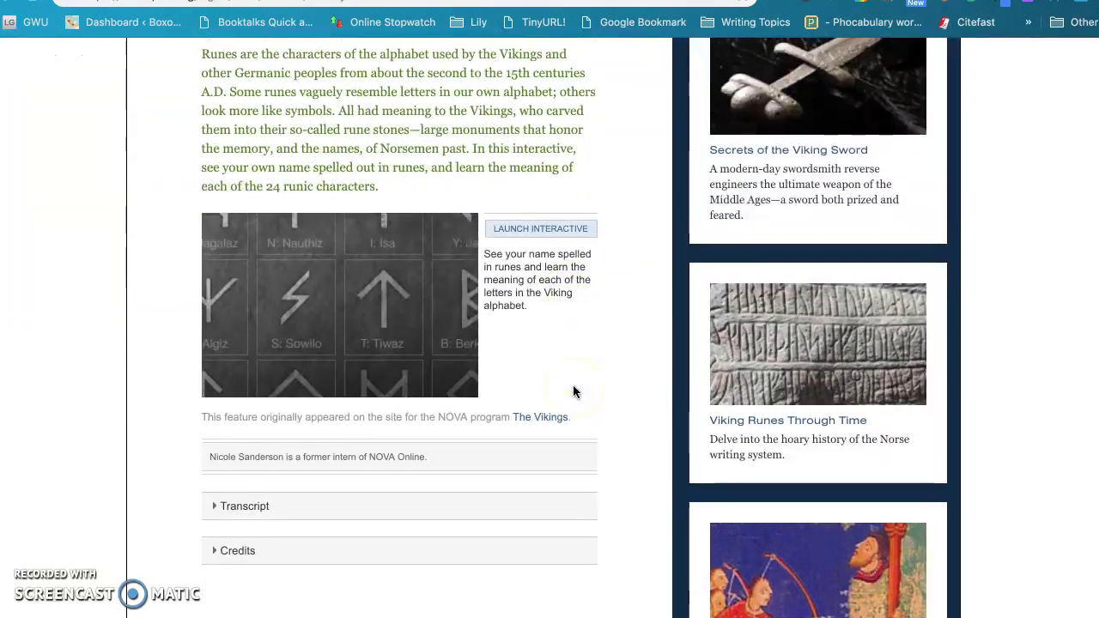
scroll(393, 386, down, 4)
scroll(393, 386, up, 3)
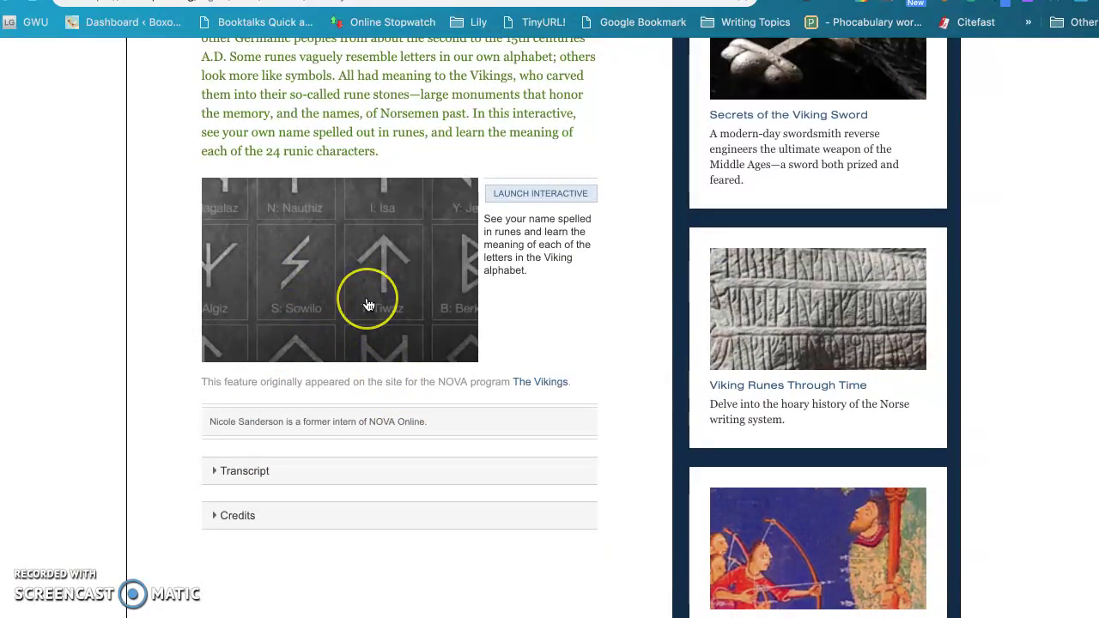
scroll(360, 296, up, 3)
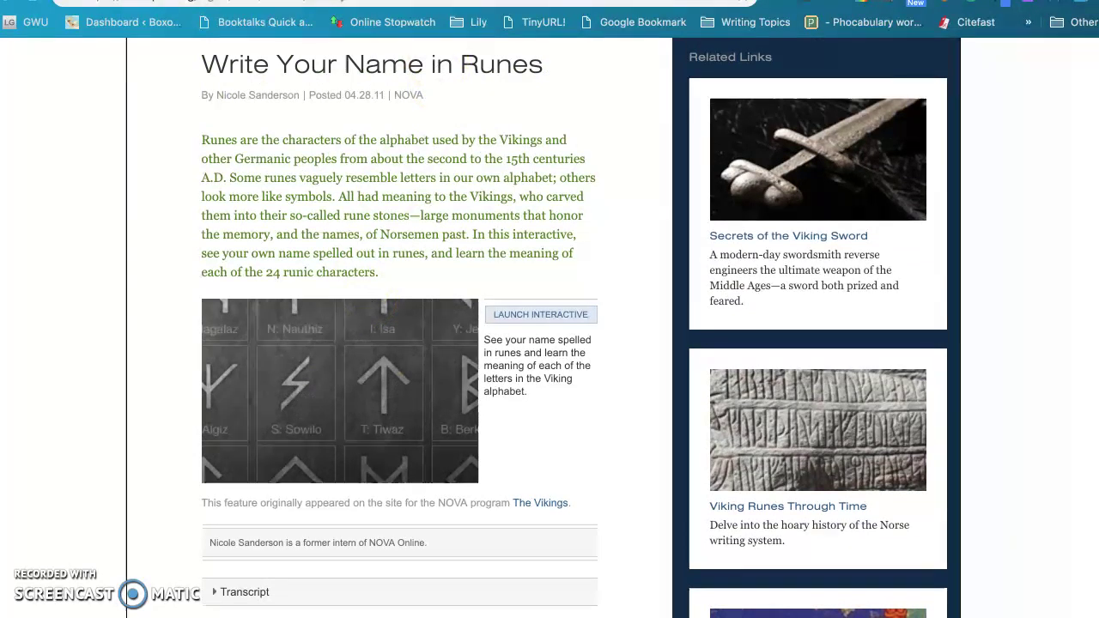
click(413, 2)
click(584, 391)
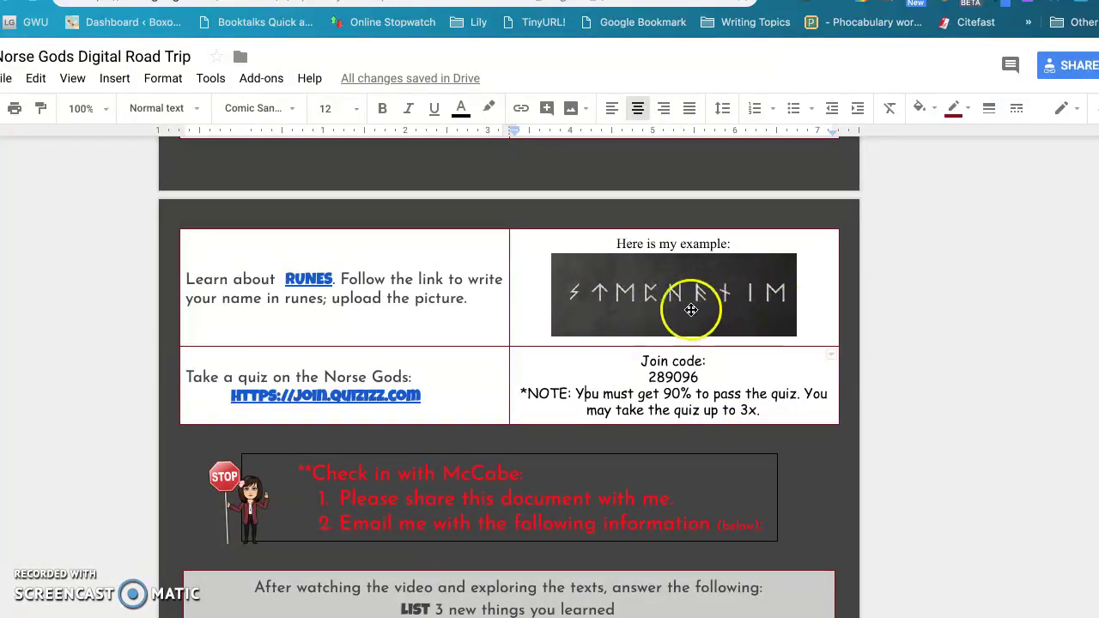
Step: Open the join.quizizz.com Enter game code page from the quiz link, then close it
scroll(556, 351, down, 1)
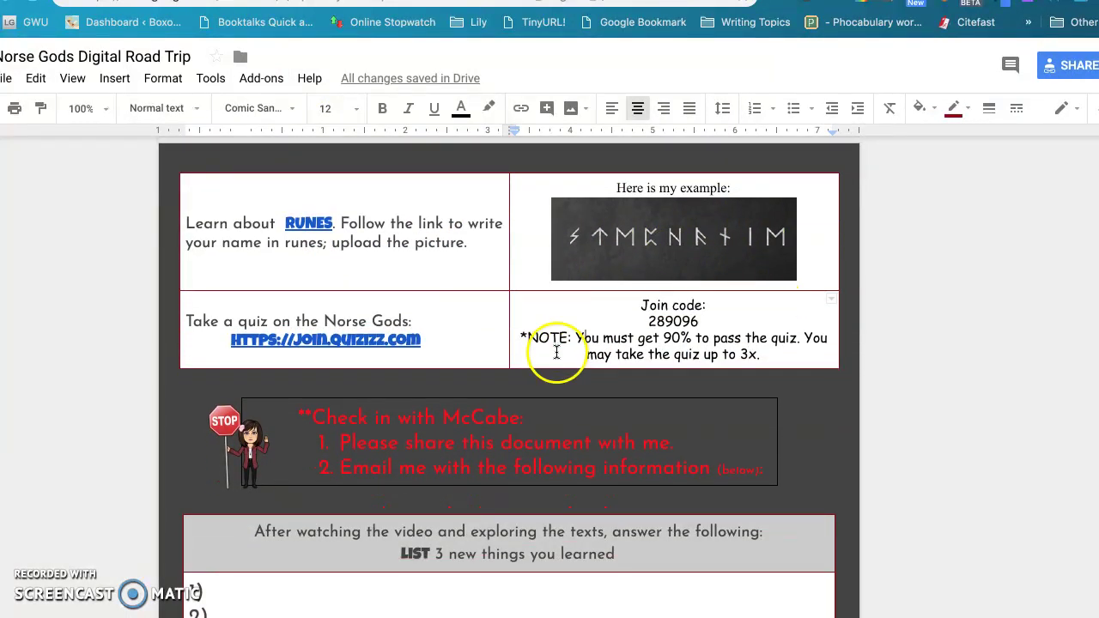
click(337, 343)
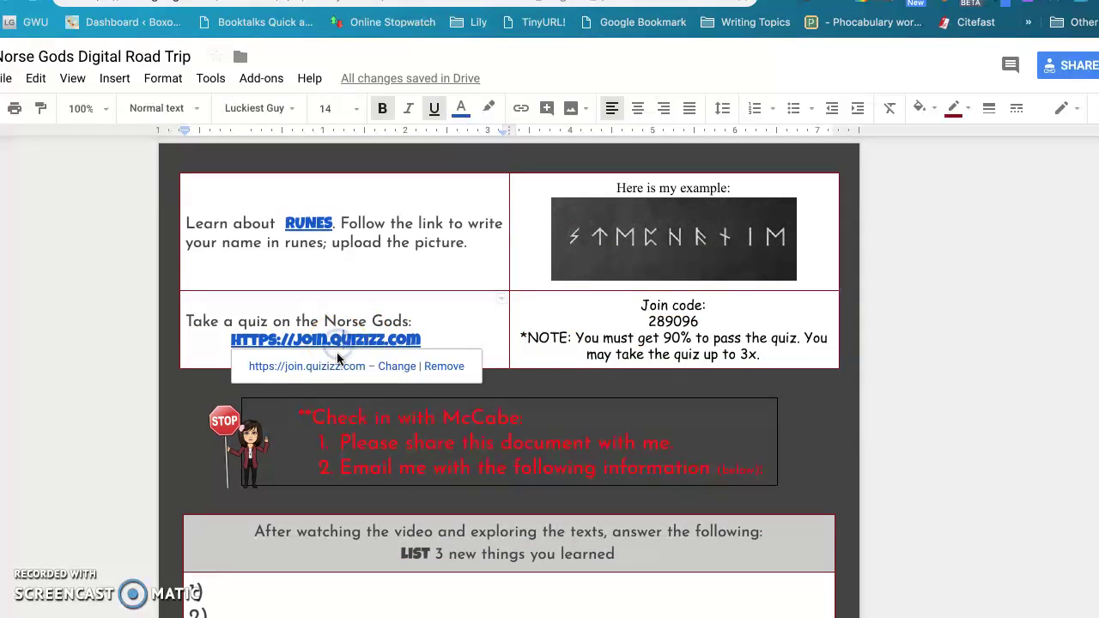
click(333, 367)
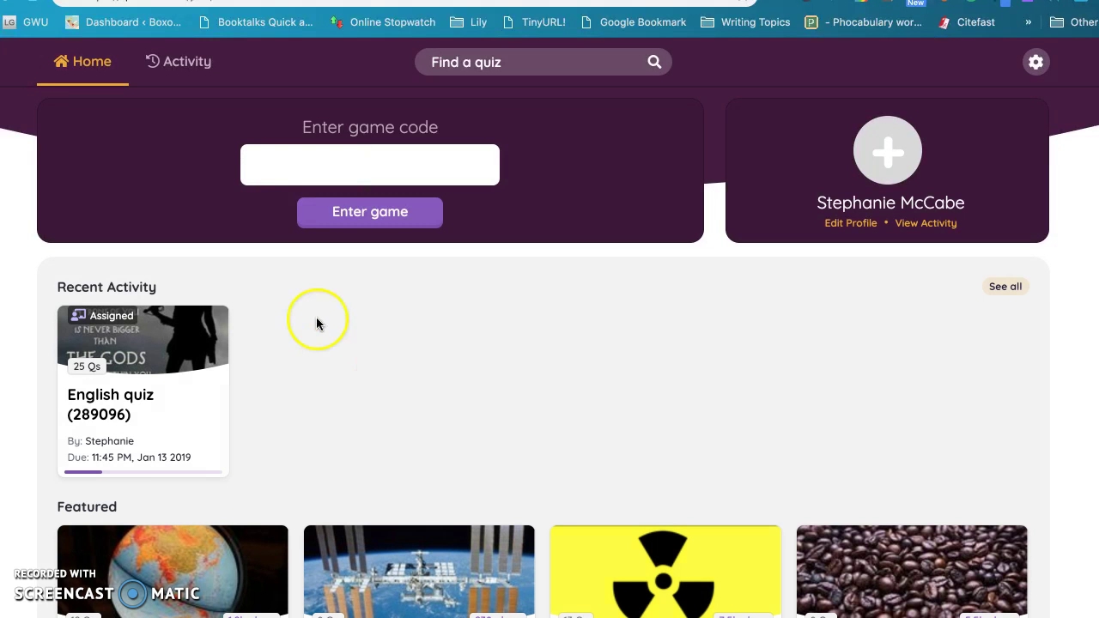
key(ctrl+w)
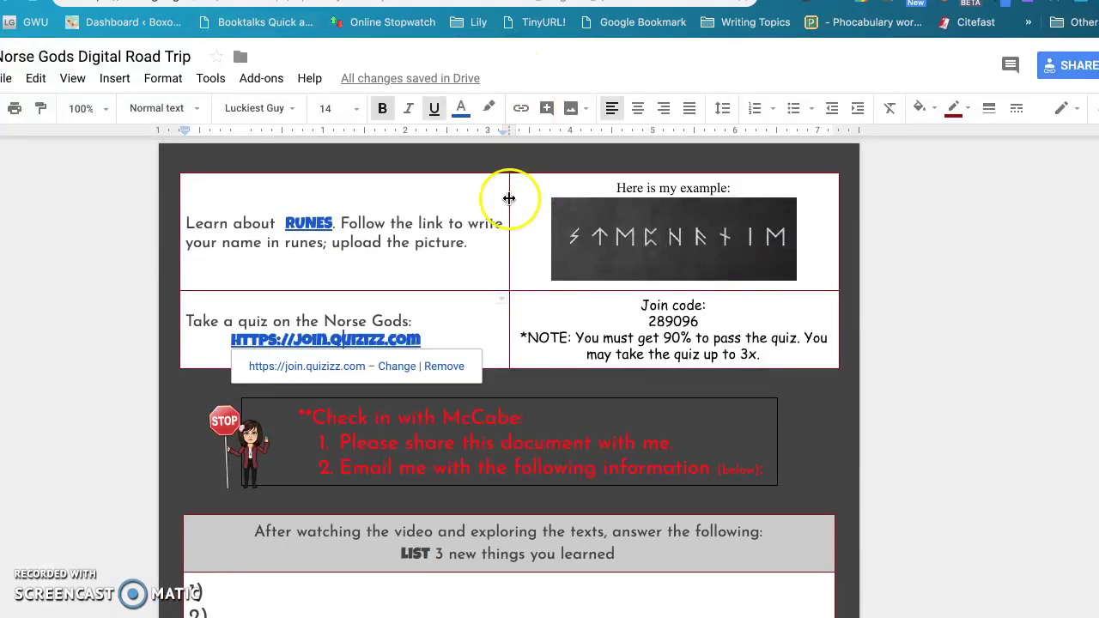
Step: Dismiss the quiz link preview and review the 90% pass requirement and 3-2-1 reflection table
click(687, 347)
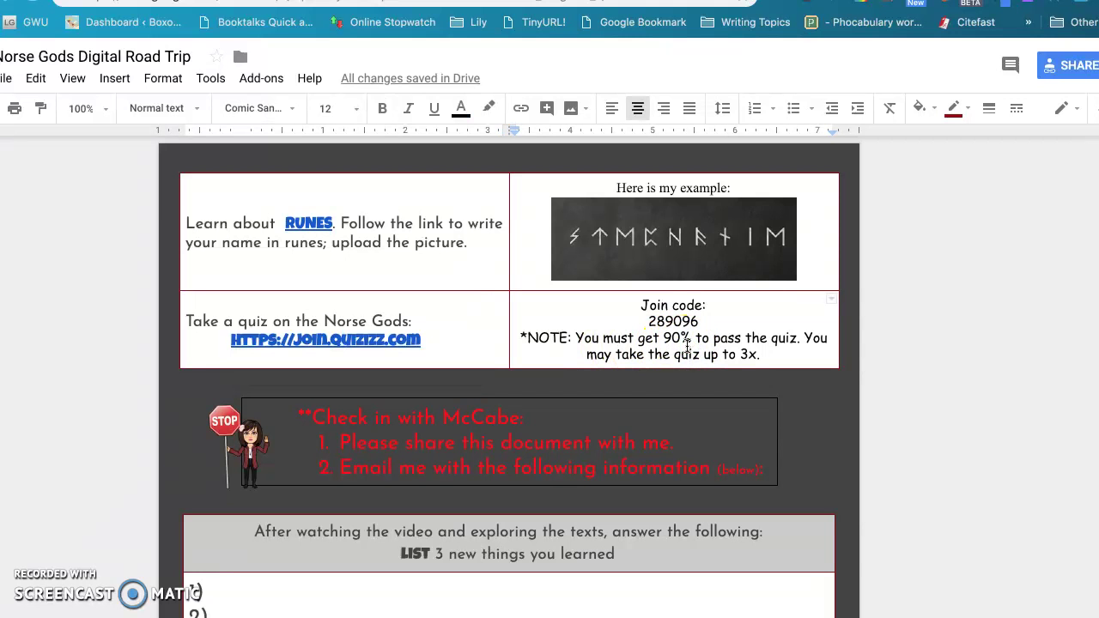
scroll(688, 345, down, 1)
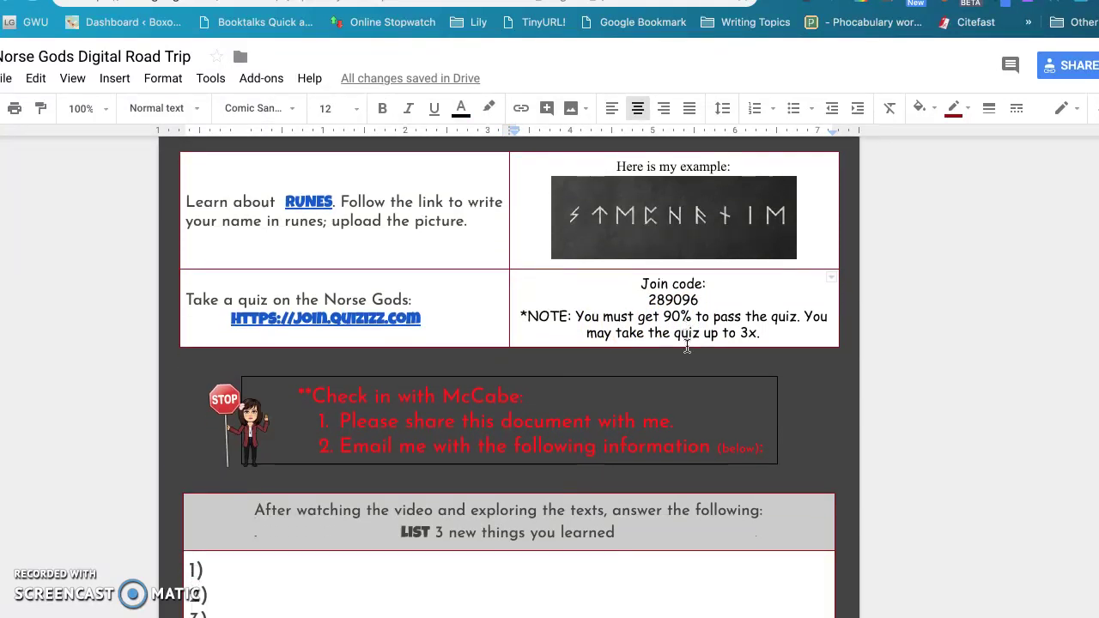
scroll(687, 345, up, 6)
scroll(687, 345, up, 3)
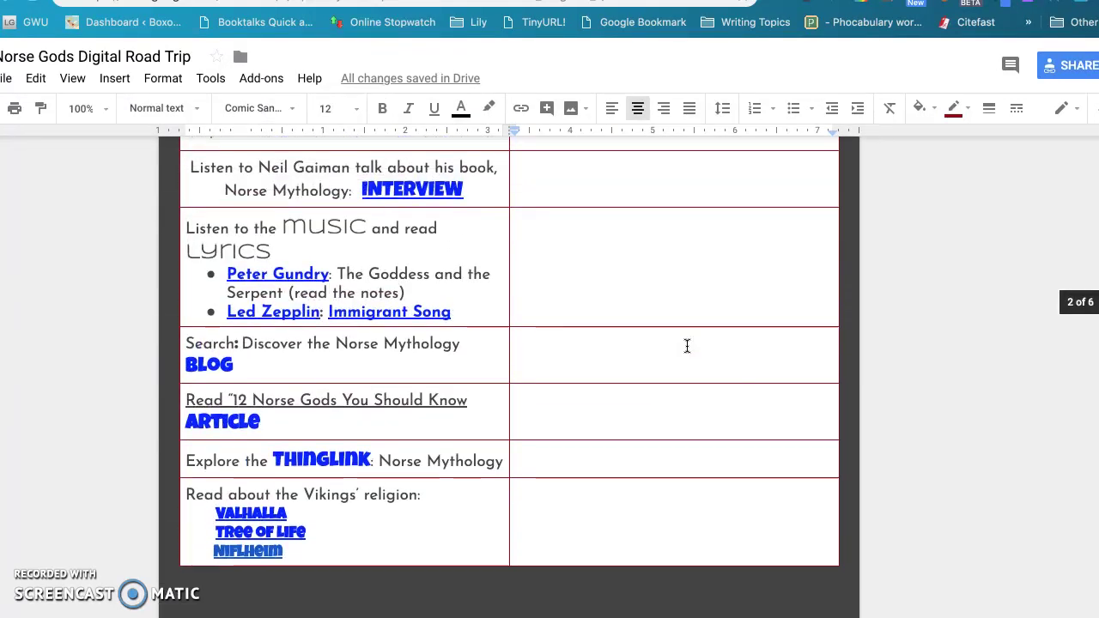
scroll(687, 345, down, 6)
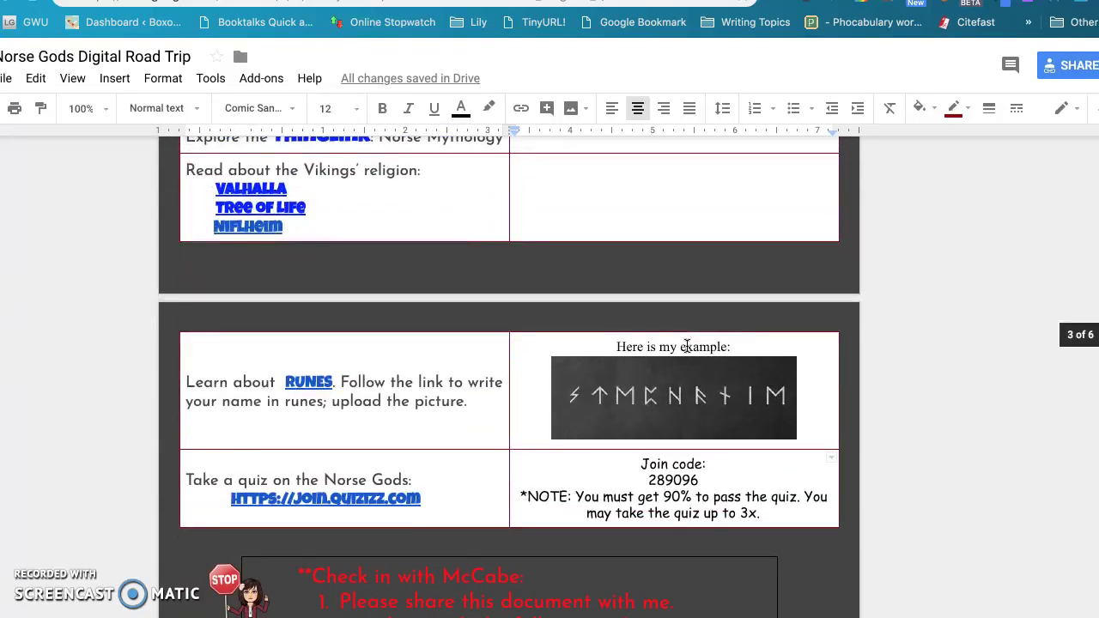
scroll(687, 346, down, 3)
scroll(687, 346, up, 8)
scroll(687, 347, up, 4)
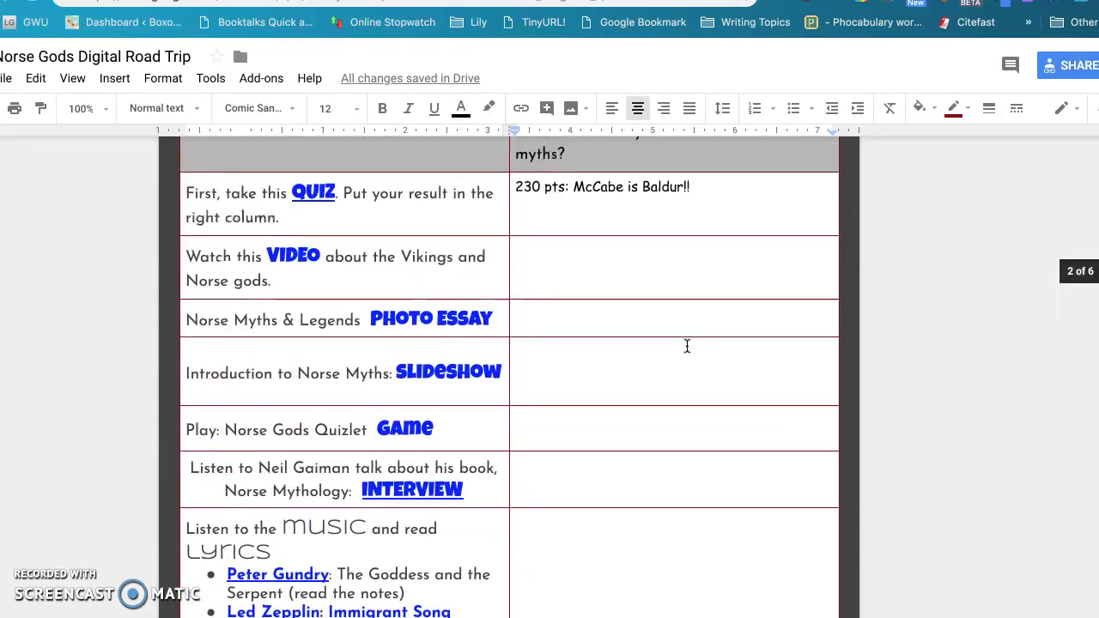
scroll(687, 346, down, 7)
scroll(687, 346, down, 10)
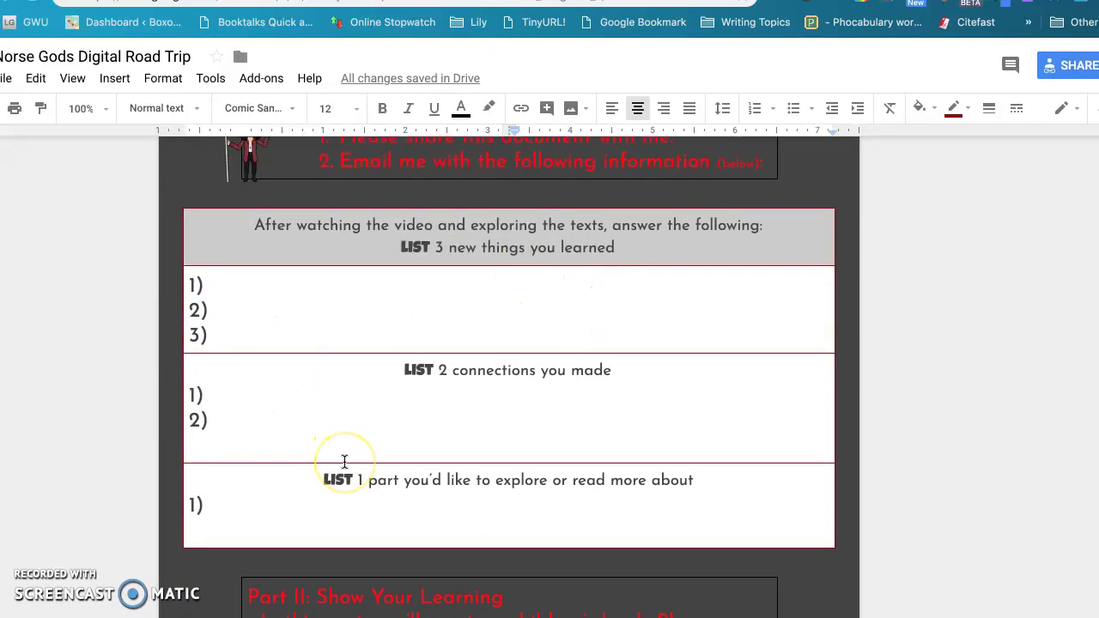
scroll(344, 462, down, 2)
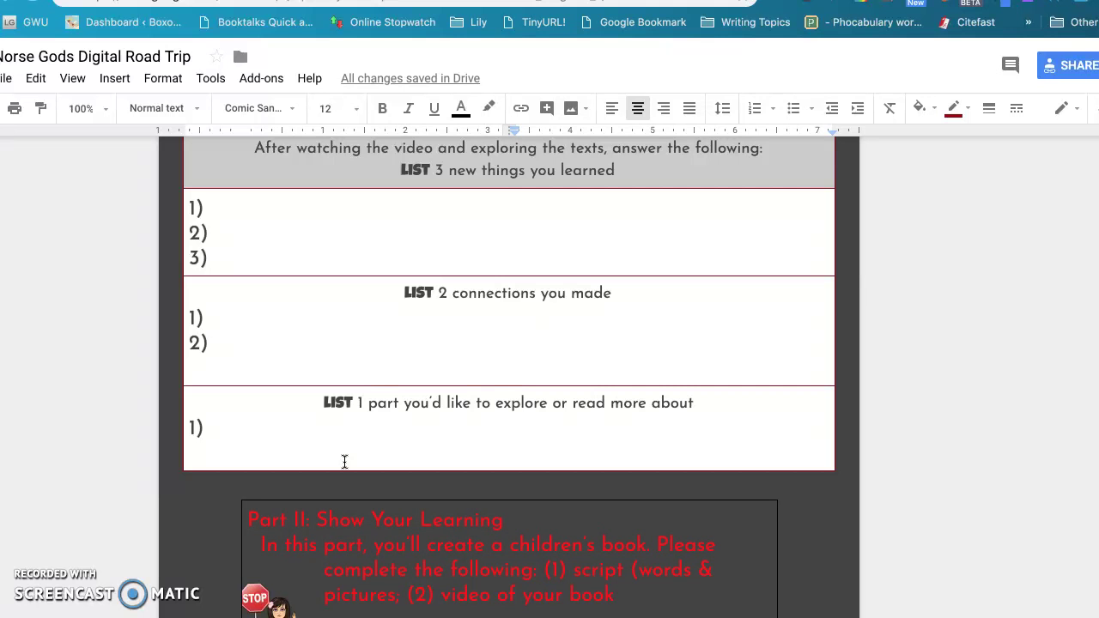
scroll(344, 462, down, 4)
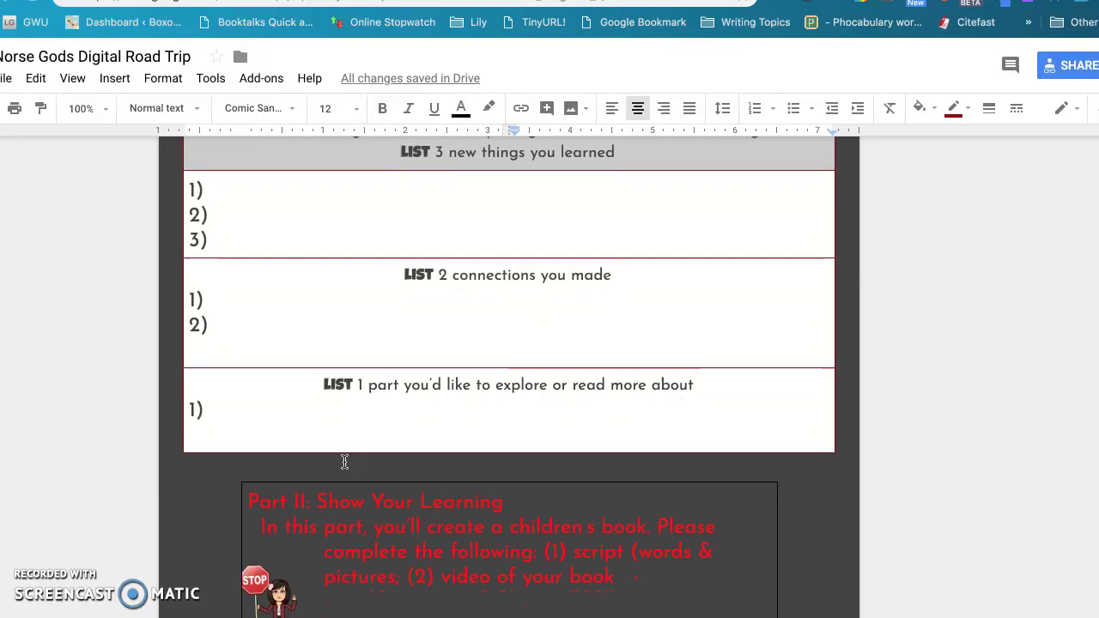
scroll(344, 463, down, 9)
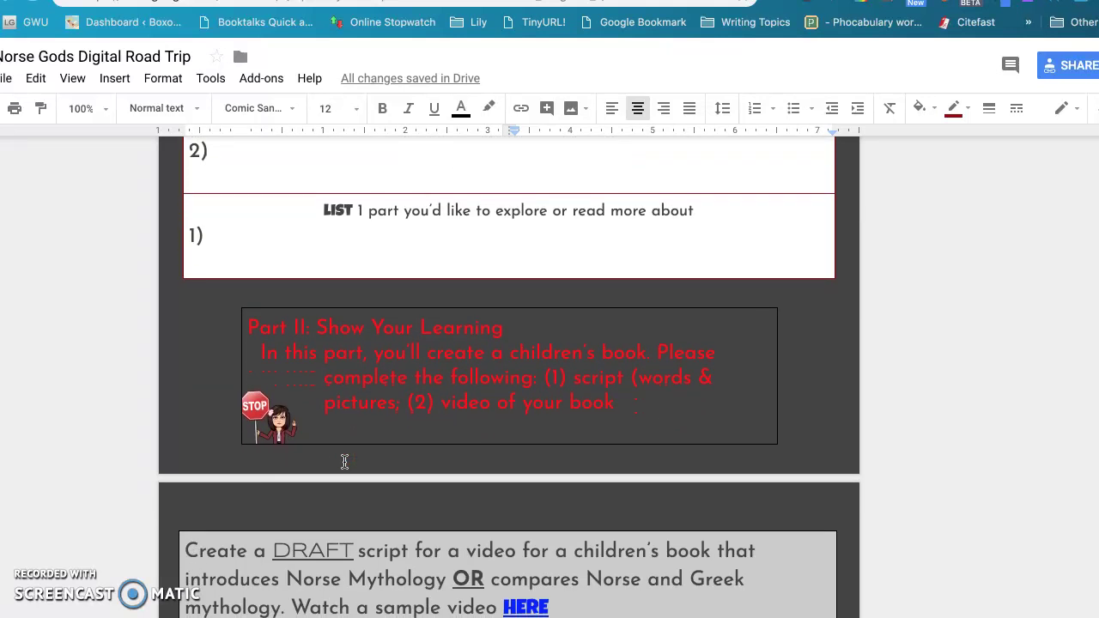
Step: Scroll past Slides #4–#8 to the Slide #8 Credits row and the draft-sharing check-in
scroll(344, 462, down, 4)
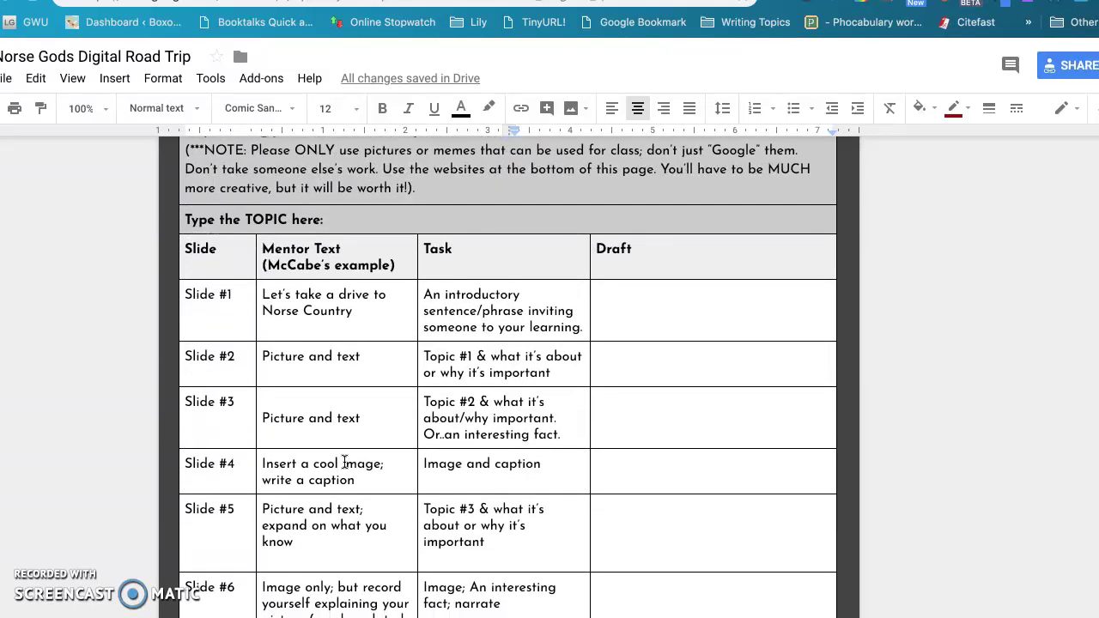
scroll(344, 462, up, 5)
click(417, 300)
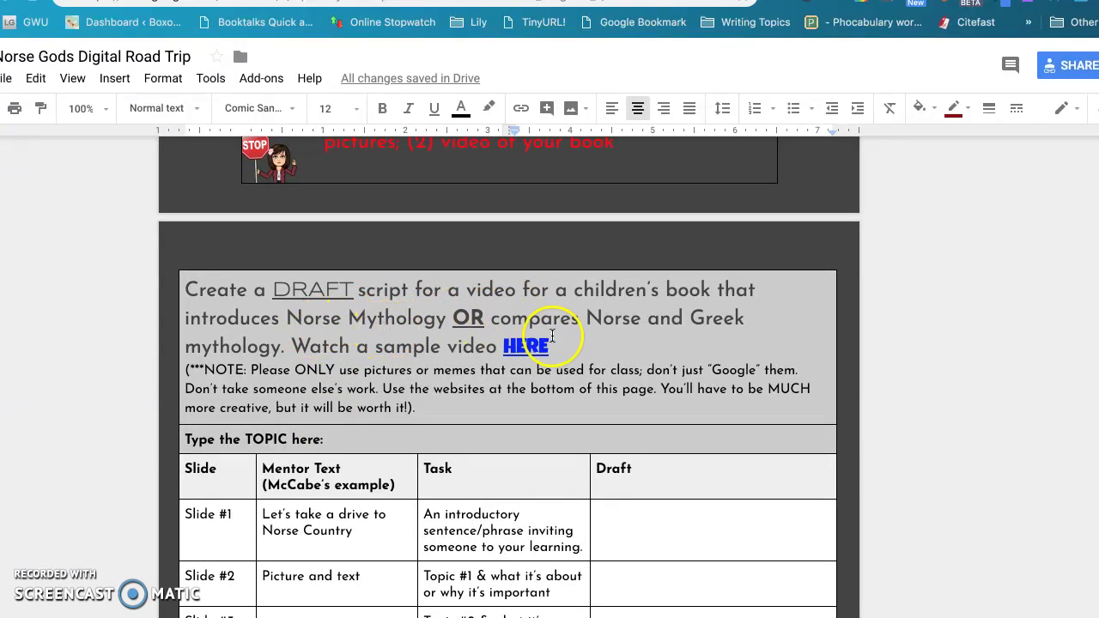
scroll(605, 340, down, 2)
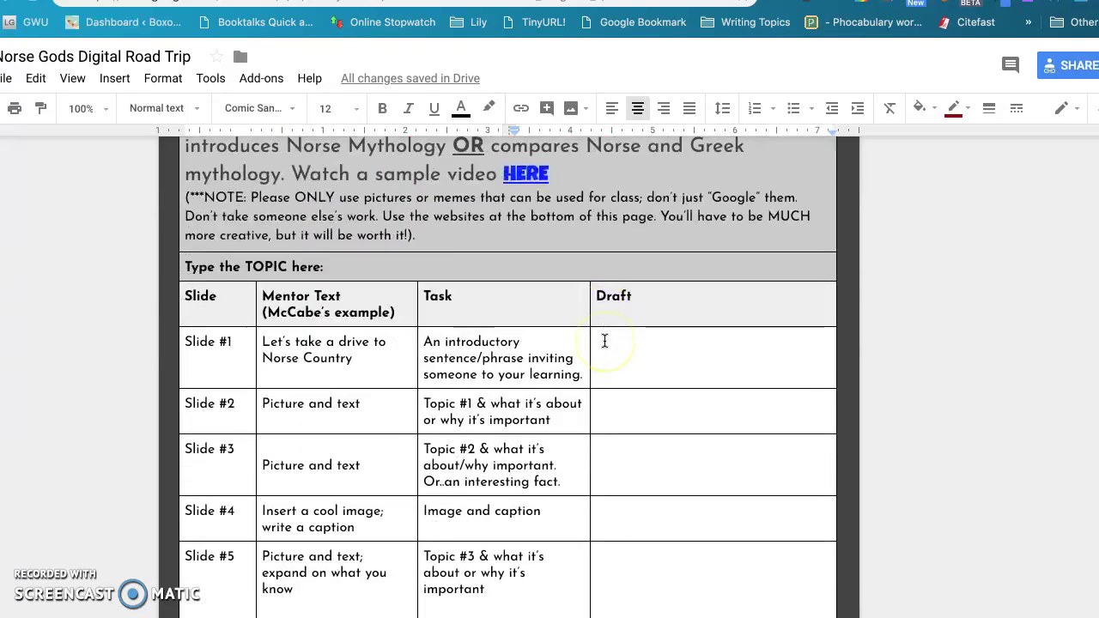
scroll(604, 341, down, 2)
scroll(605, 341, up, 2)
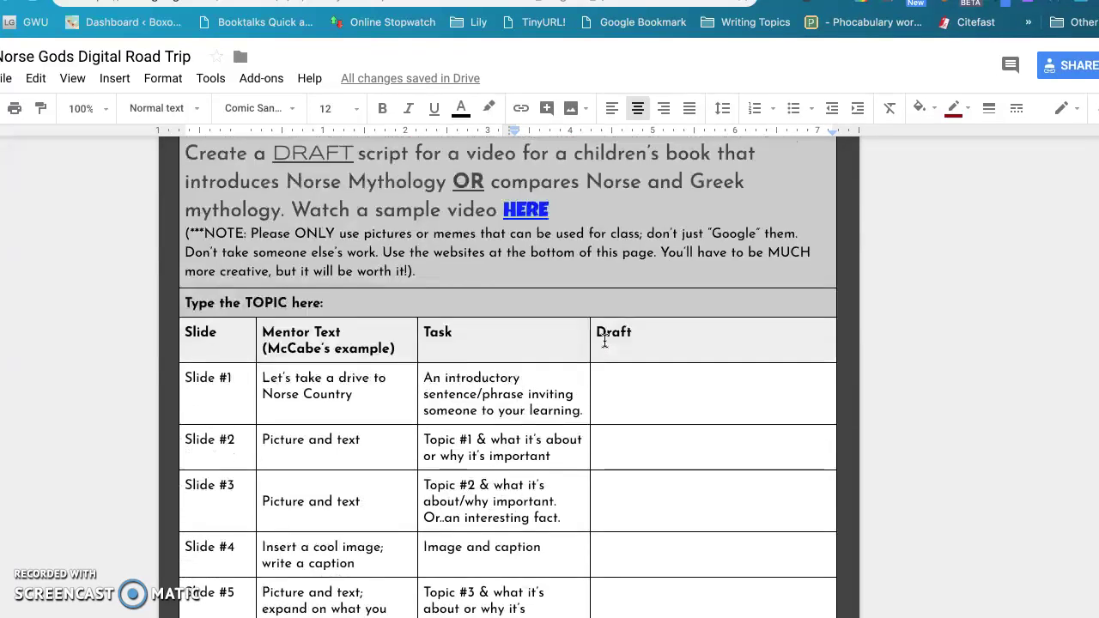
scroll(528, 326, down, 1)
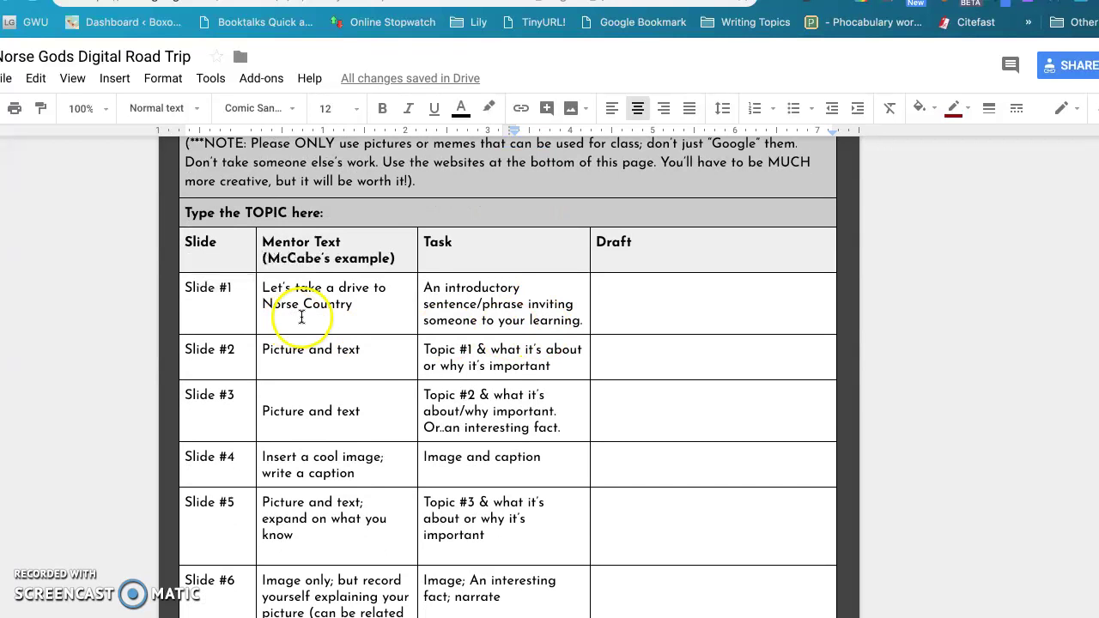
scroll(326, 318, down, 3)
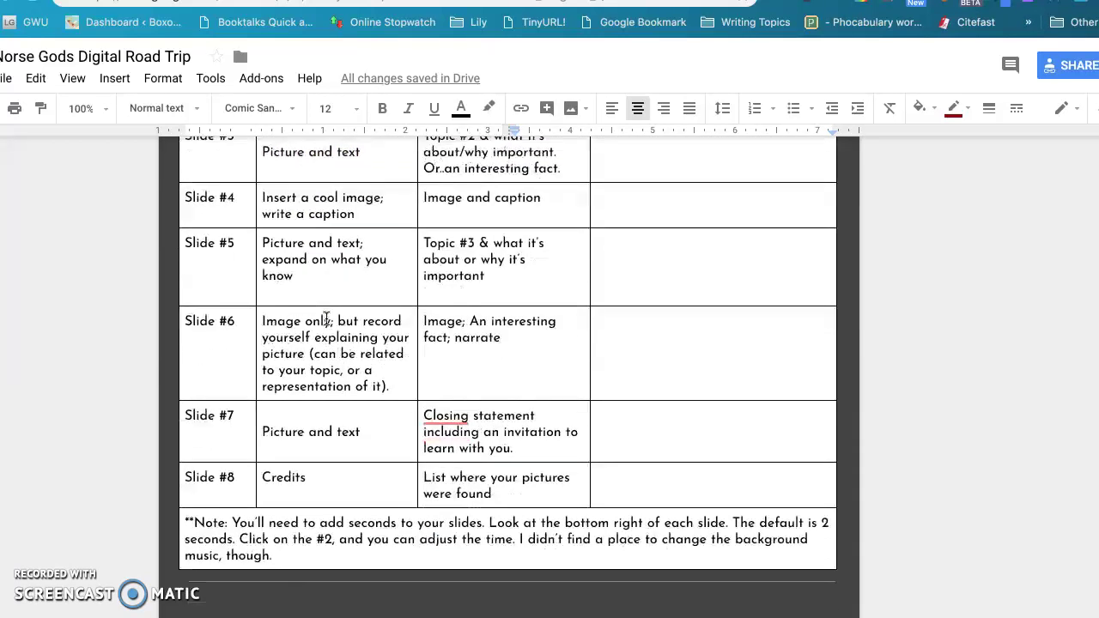
scroll(333, 464, down, 1)
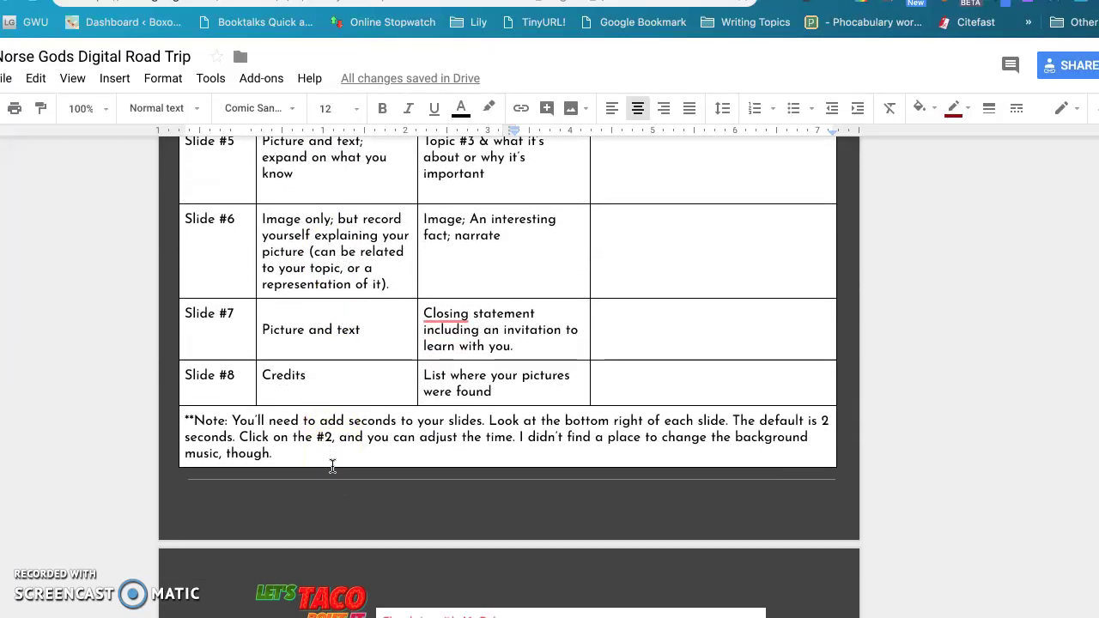
scroll(333, 466, down, 1)
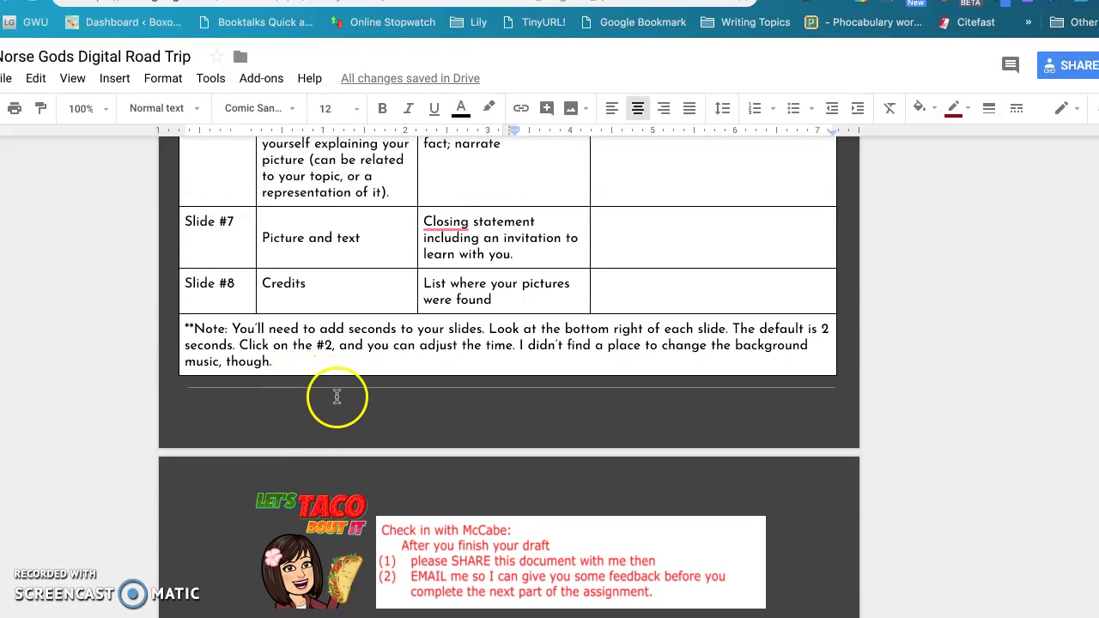
Step: Scroll down to the Adobe Spark box, then back up to the LIST boxes and Part II
scroll(341, 359, down, 2)
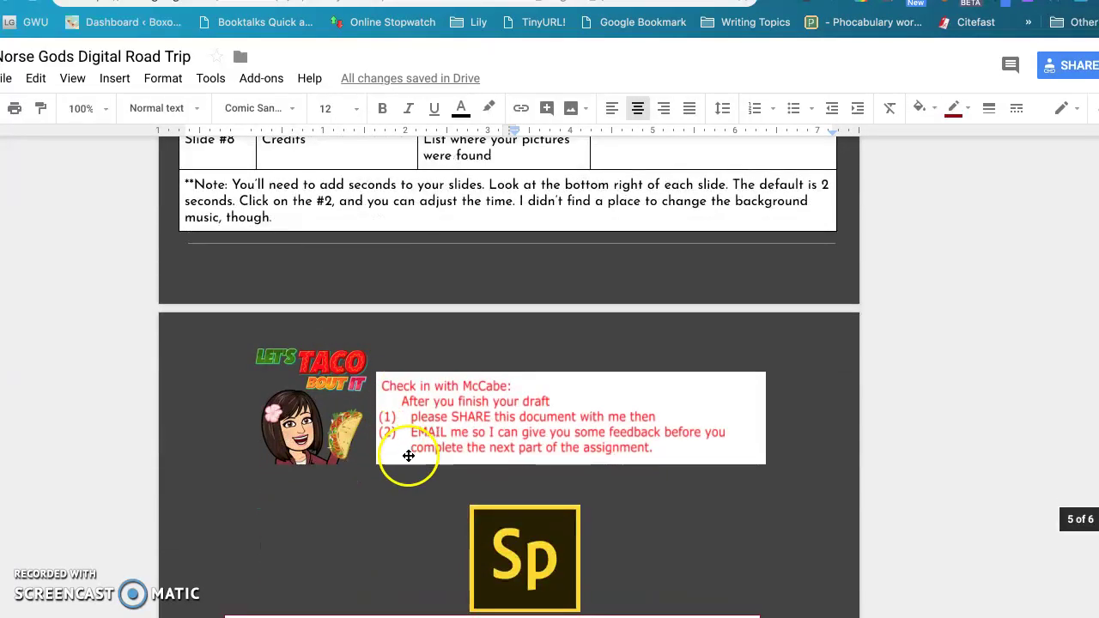
scroll(408, 457, down, 1)
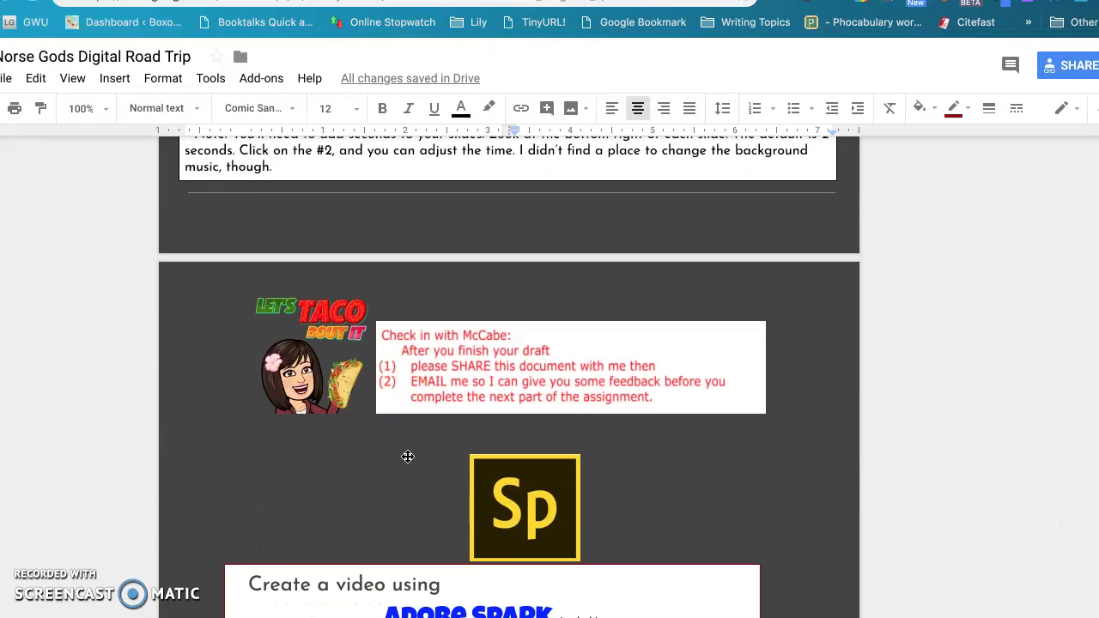
scroll(408, 457, down, 1)
scroll(408, 457, up, 1)
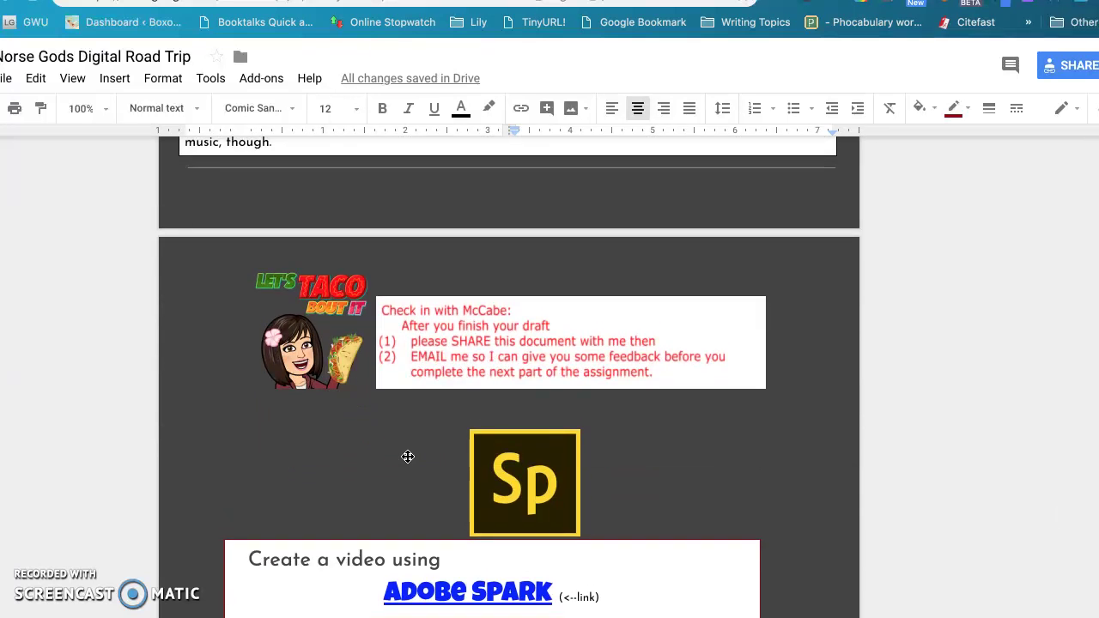
scroll(411, 325, up, 20)
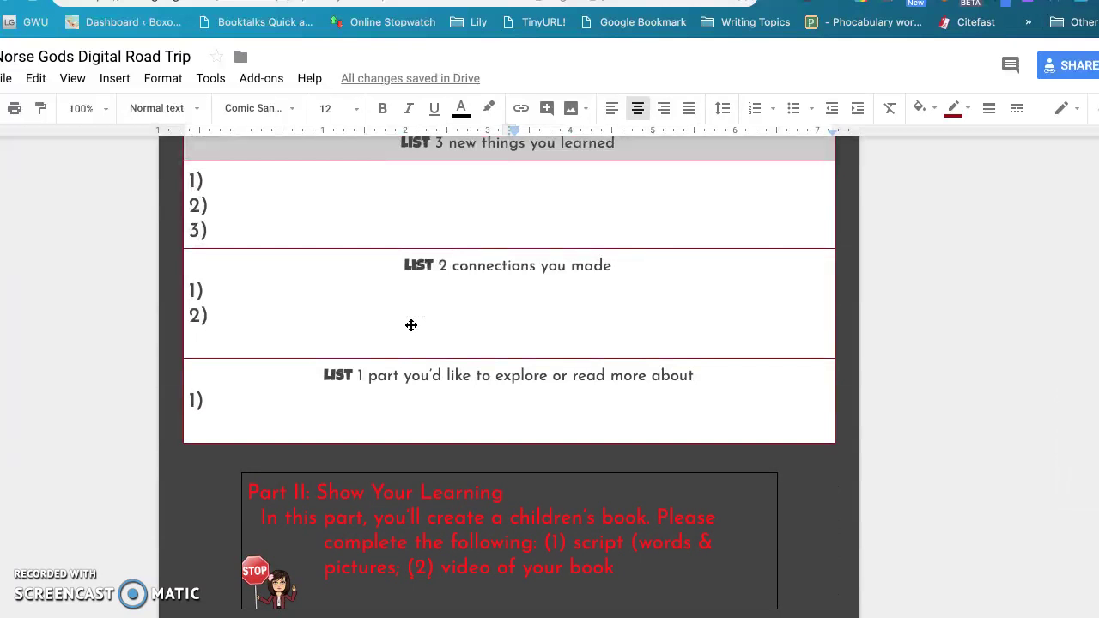
Step: Scroll from the resources table to the script table, point out the Slide #2 draft cell, then reach the Adobe Spark page
scroll(411, 326, up, 20)
scroll(411, 325, up, 5)
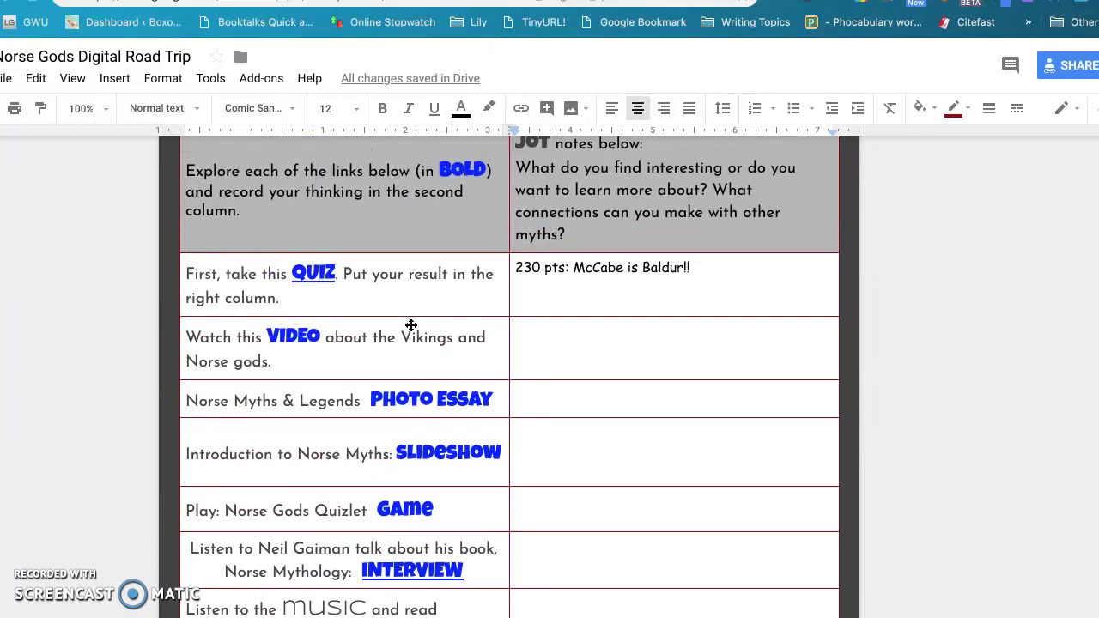
scroll(502, 415, down, 5)
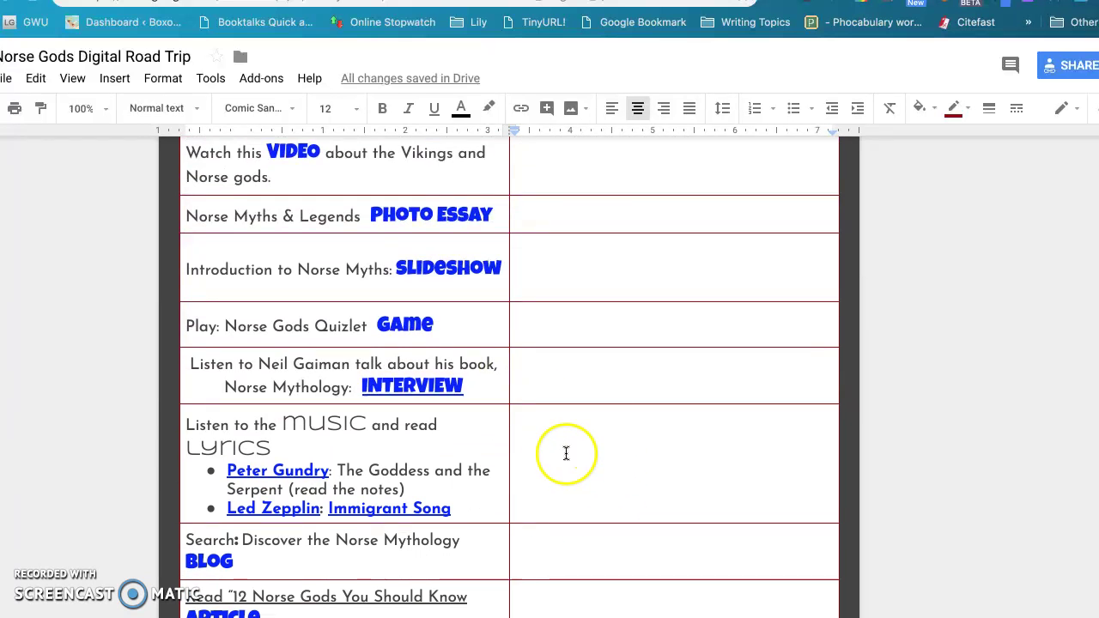
scroll(566, 453, down, 15)
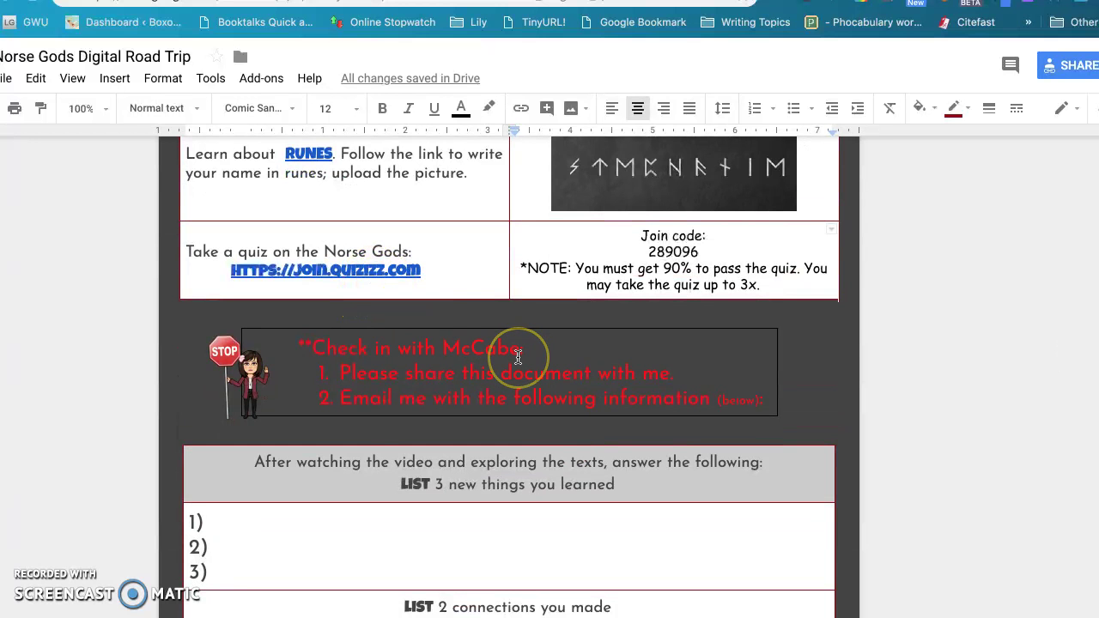
scroll(518, 357, down, 5)
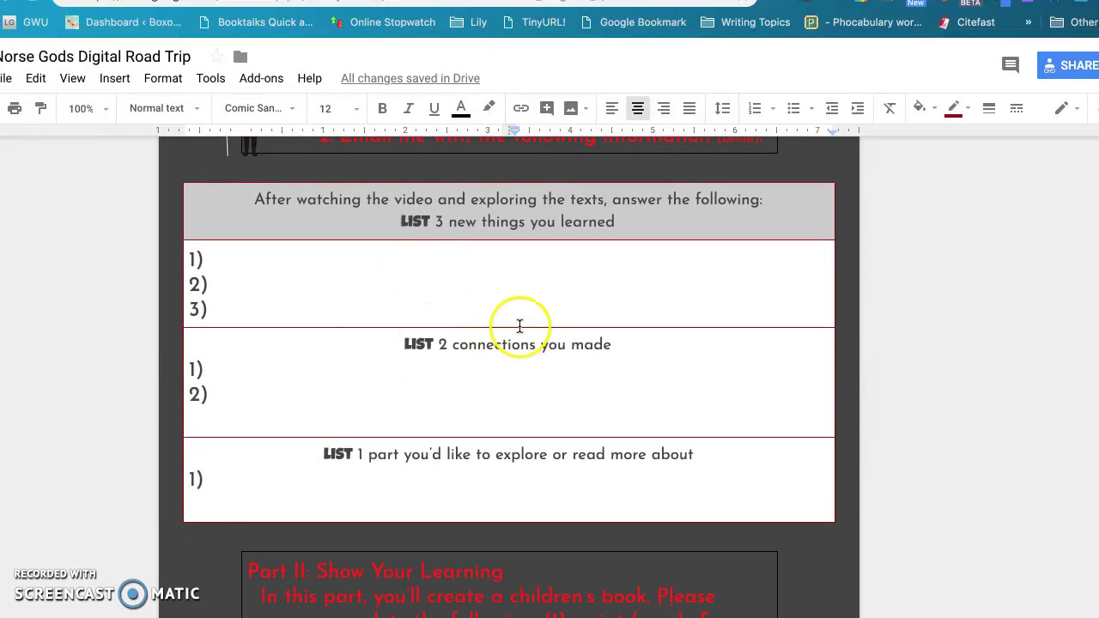
scroll(469, 360, down, 10)
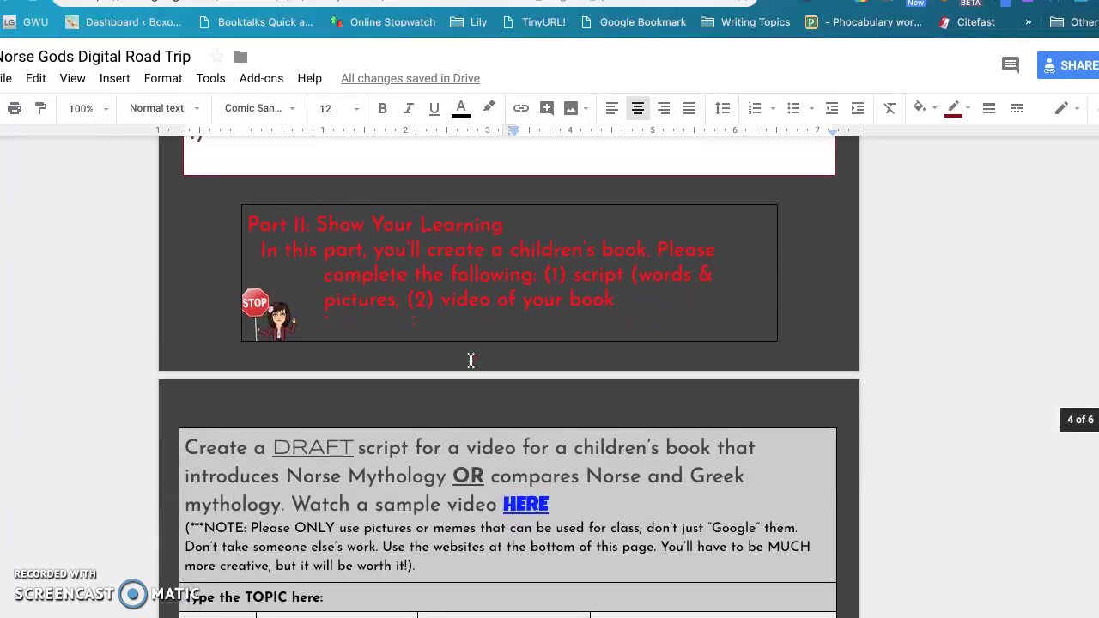
scroll(471, 361, down, 5)
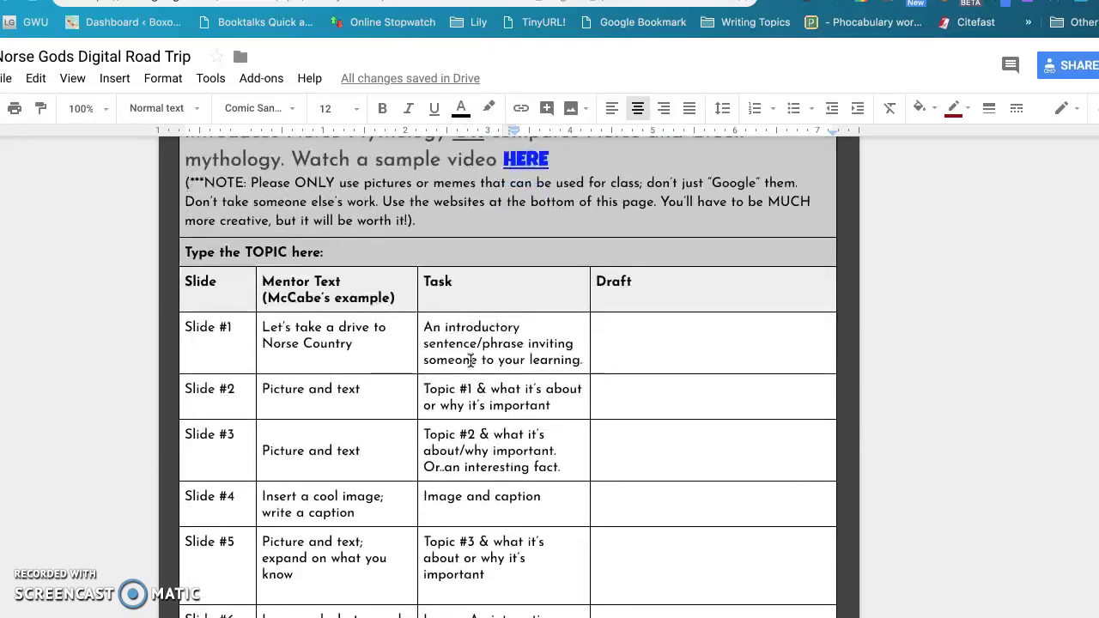
click(608, 388)
scroll(638, 413, down, 8)
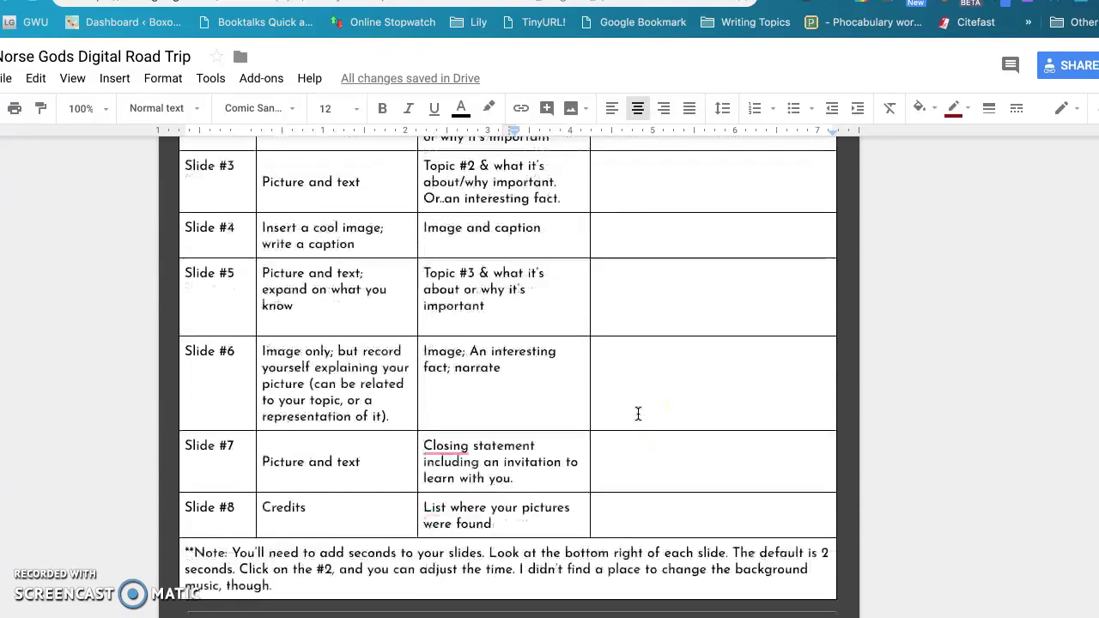
scroll(638, 413, down, 12)
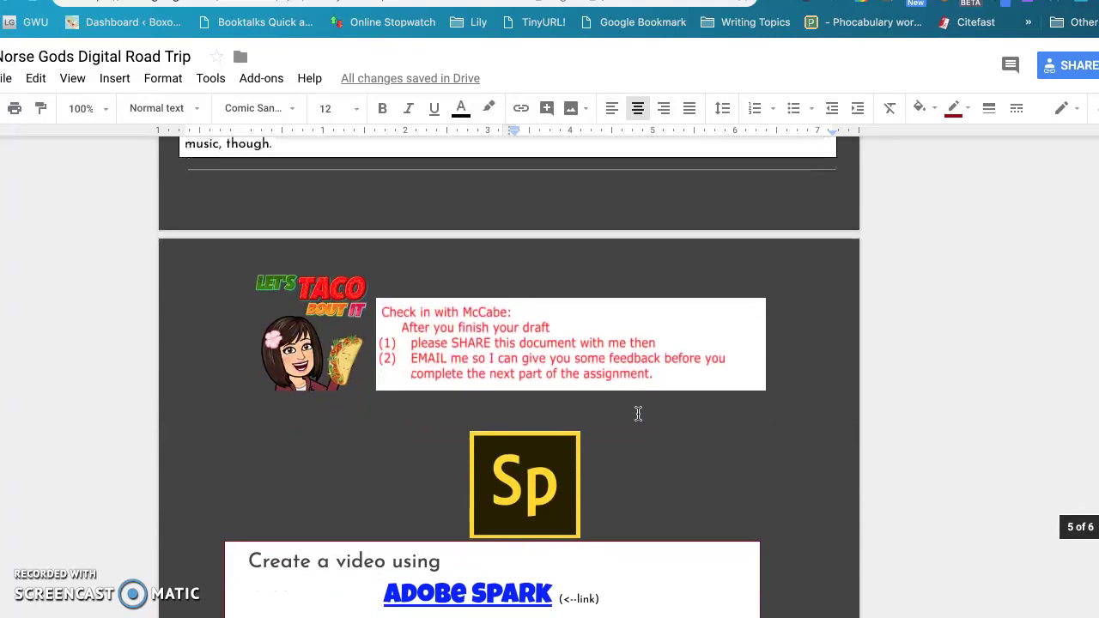
scroll(638, 413, up, 3)
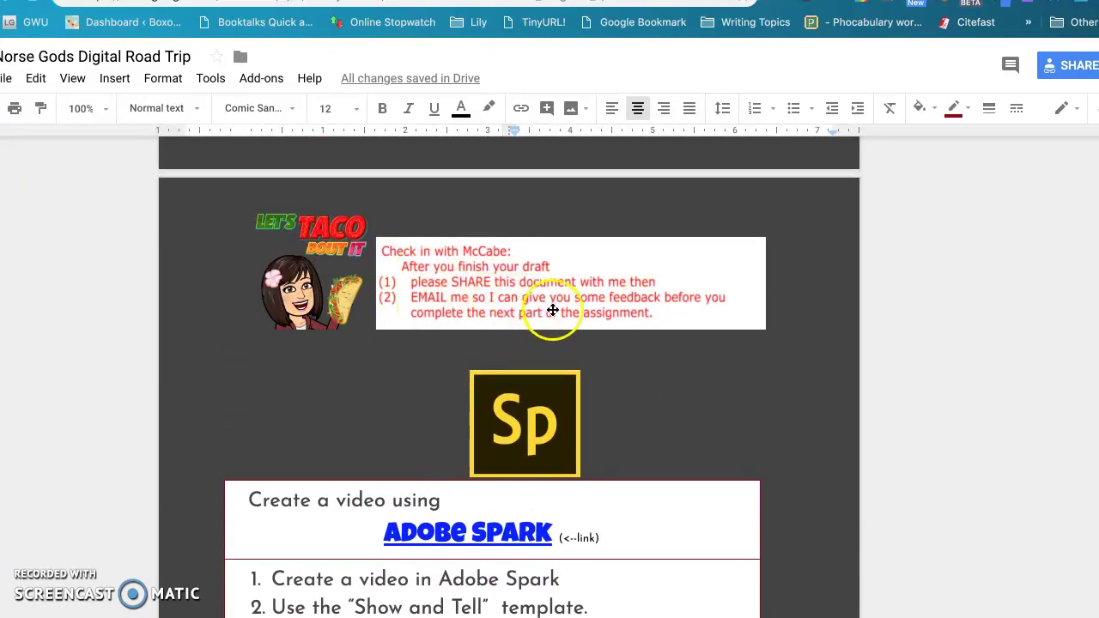
Step: Scroll to the Free Images box and back up to the Turn in Video instructions
scroll(554, 310, down, 14)
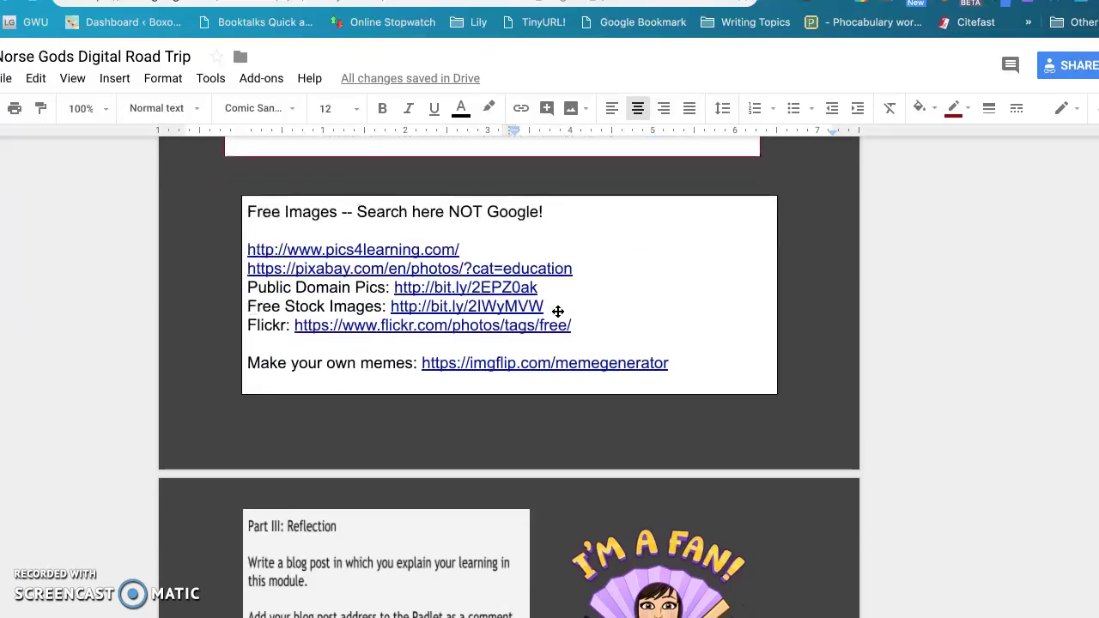
scroll(558, 311, down, 1)
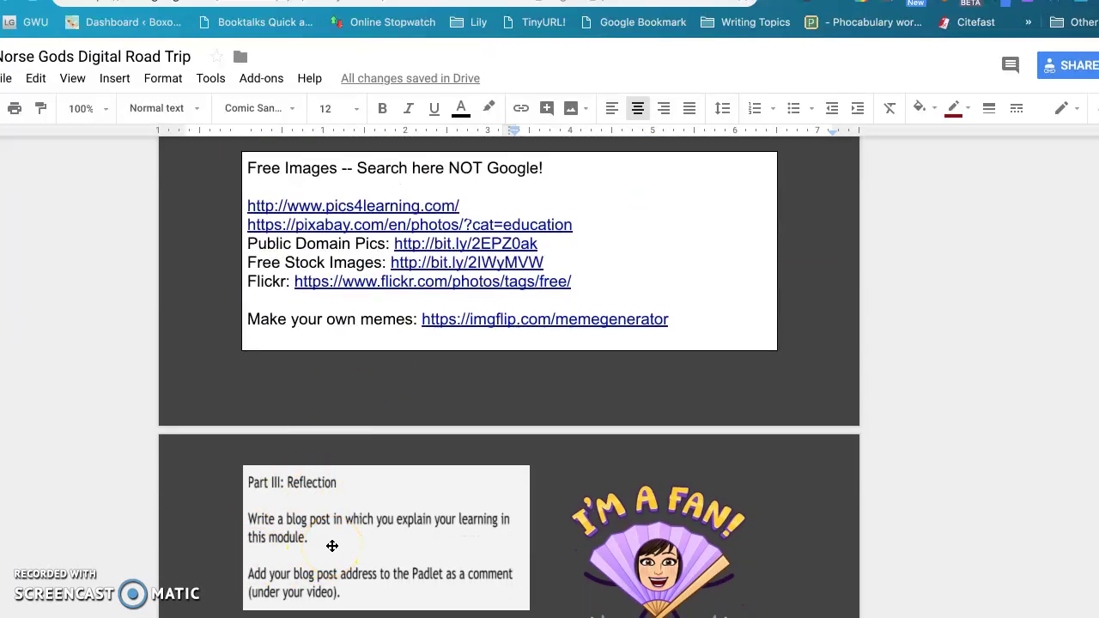
scroll(333, 546, up, 8)
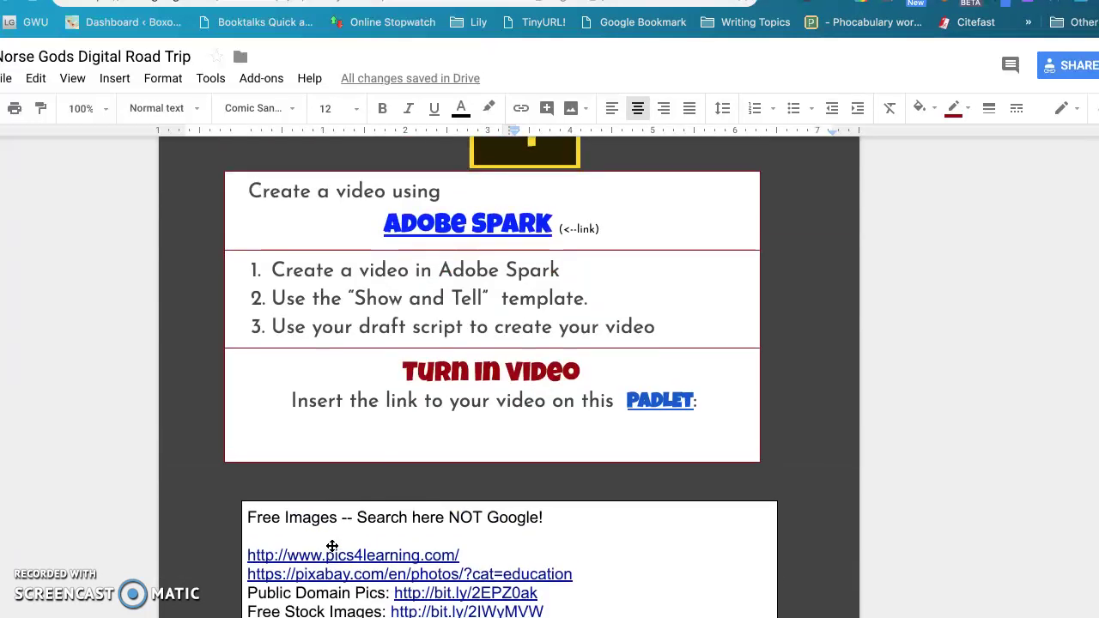
Step: Follow the PADLET link to the 'Norse Mythology Intro_S19' Padlet board
click(653, 404)
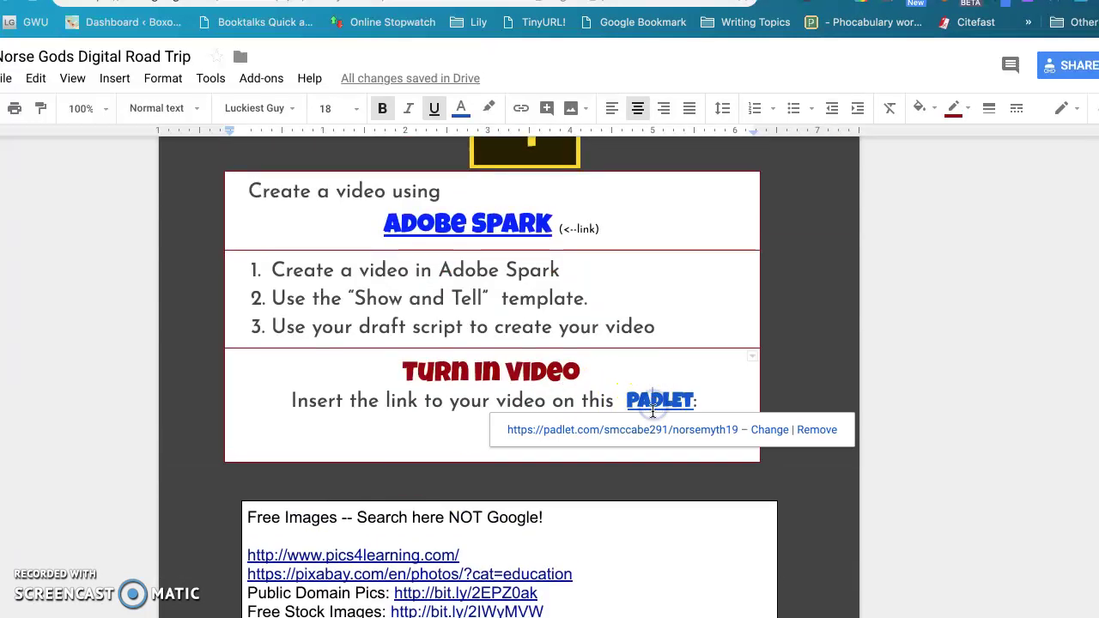
click(648, 433)
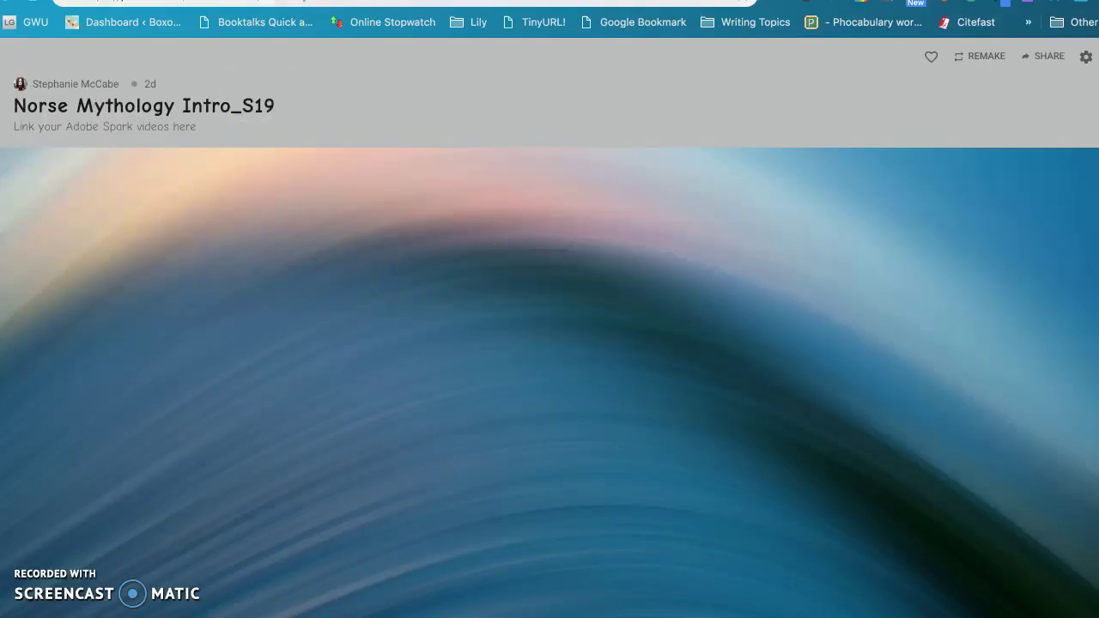
Step: Return to the hyperdoc, point out the ADOBE SPARK link, and scroll back to the slide script table
key(ctrl+Tab)
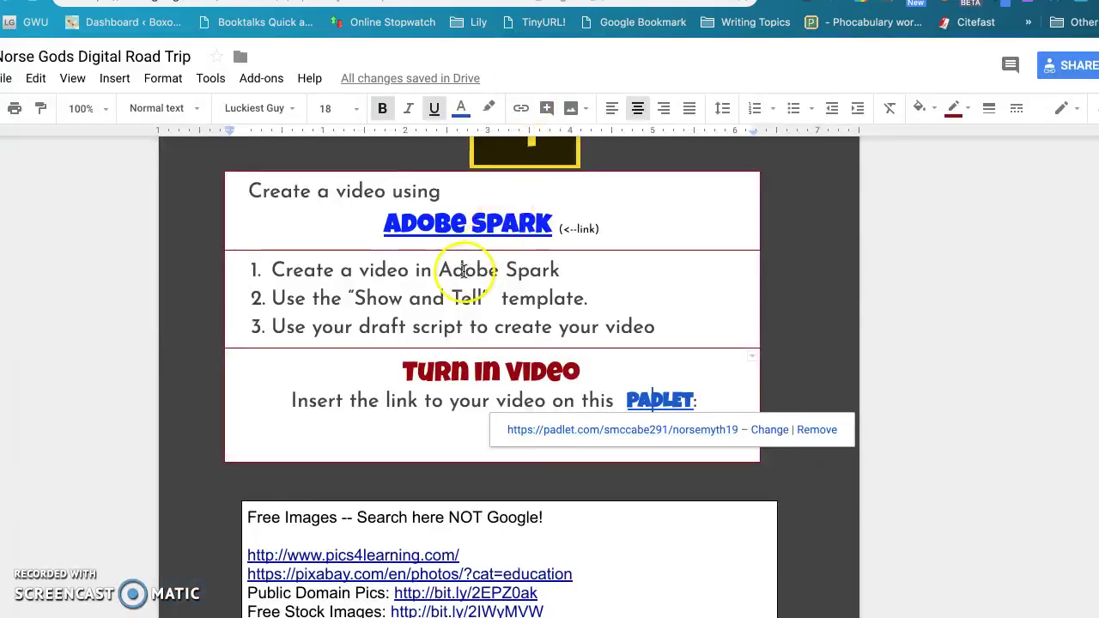
scroll(464, 271, down, 3)
scroll(432, 430, down, 5)
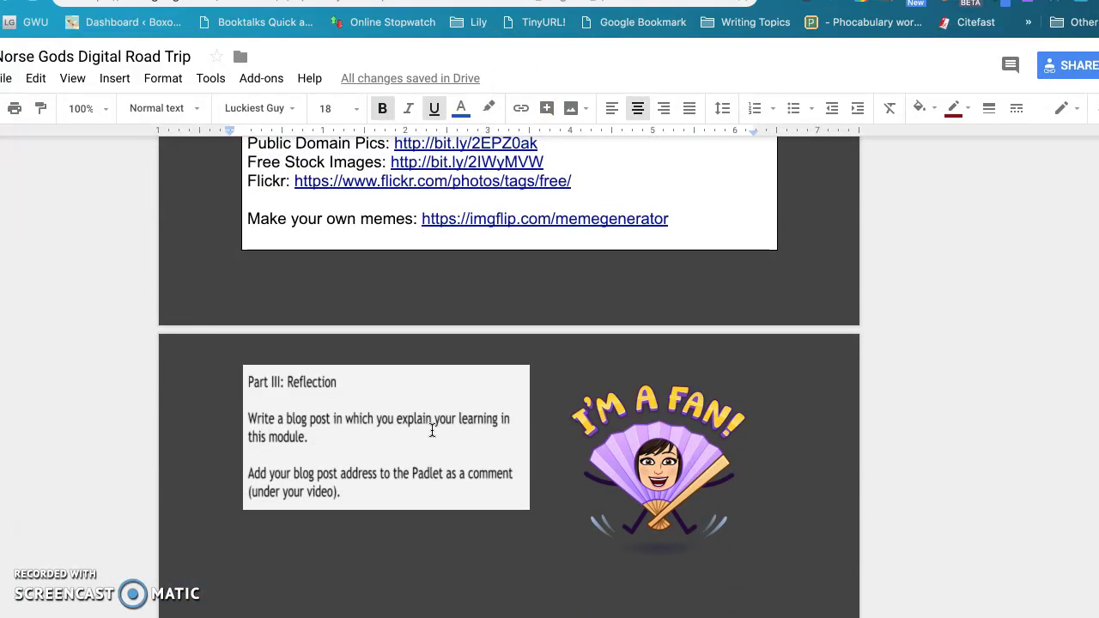
scroll(432, 430, down, 1)
scroll(432, 430, up, 10)
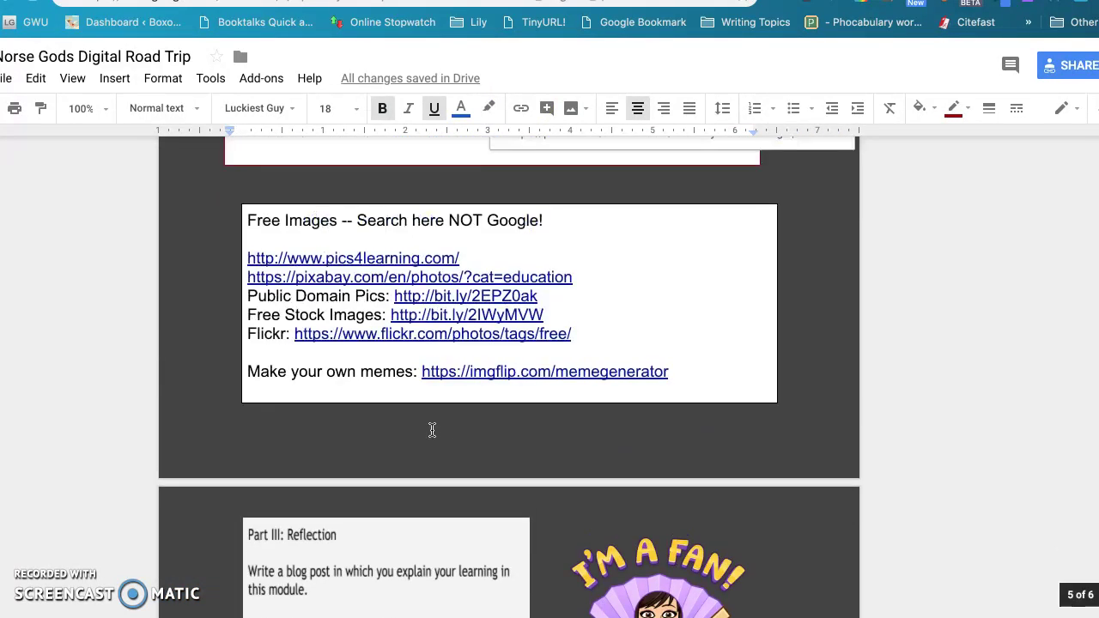
scroll(432, 430, up, 1)
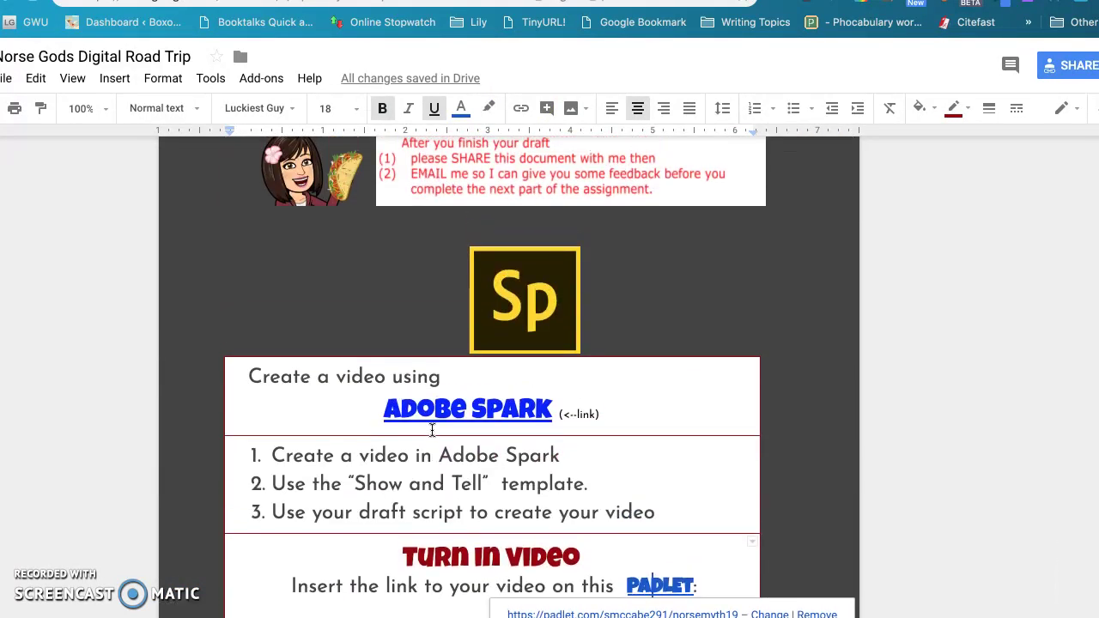
scroll(432, 429, up, 2)
click(446, 526)
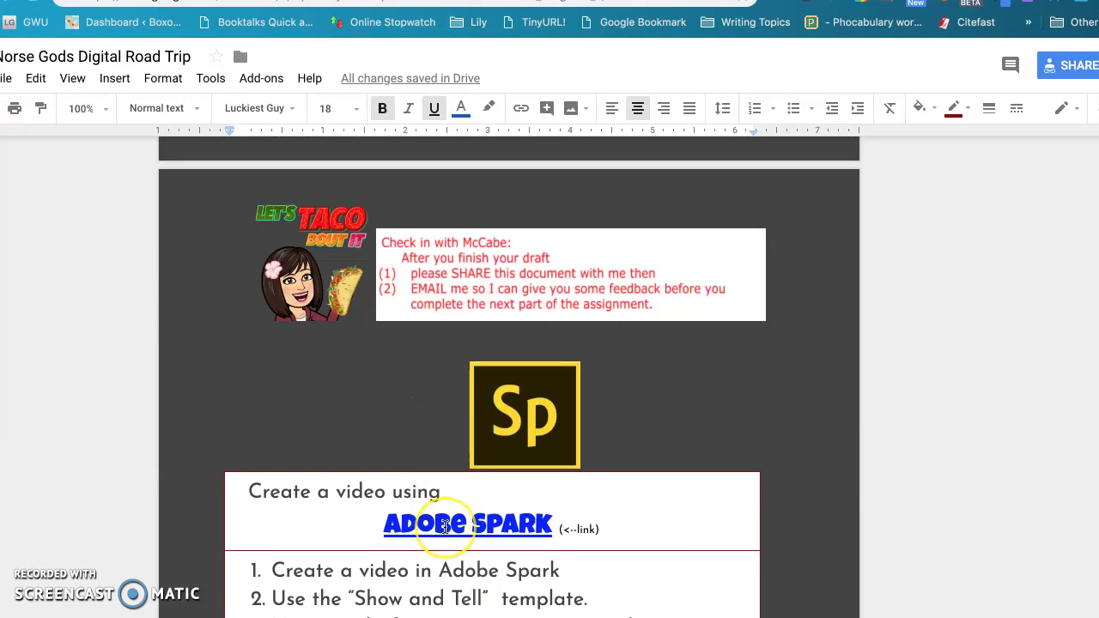
scroll(445, 526, down, 2)
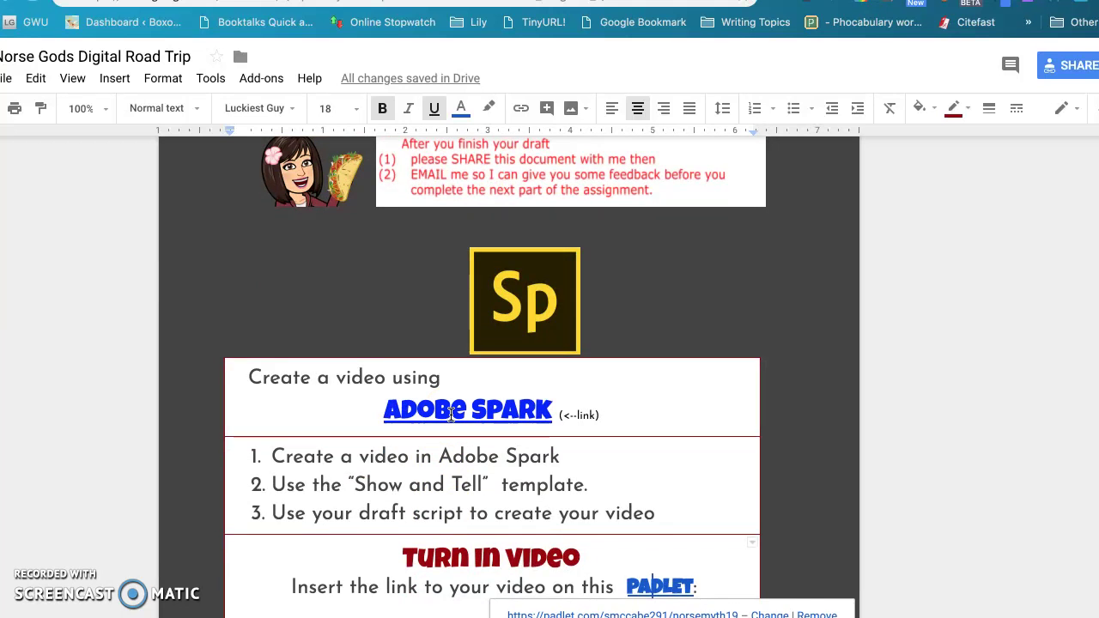
scroll(451, 414, up, 15)
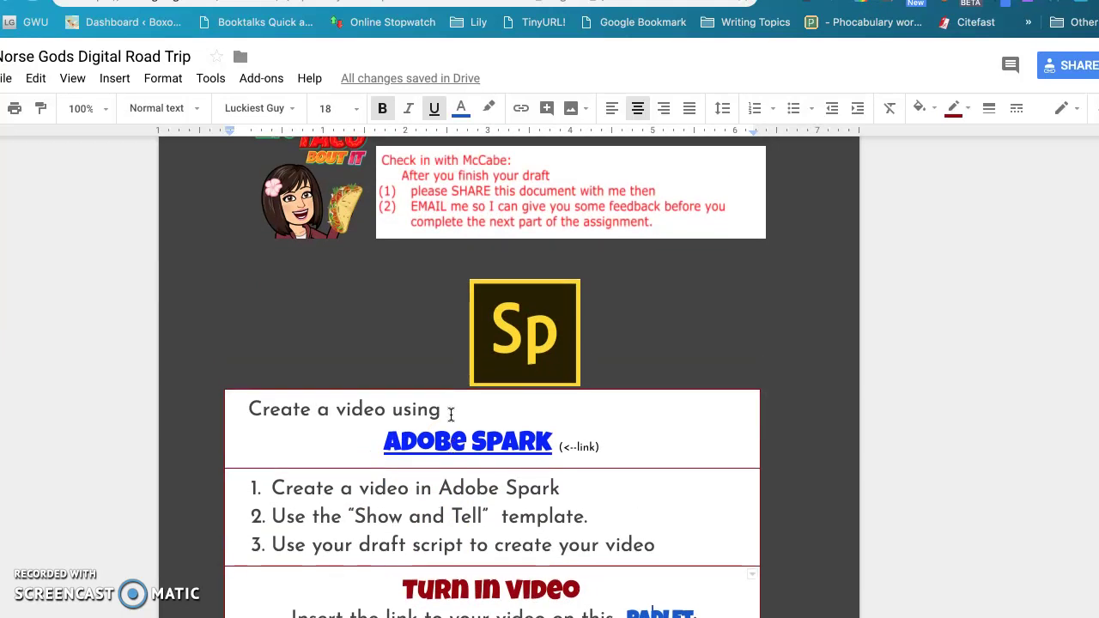